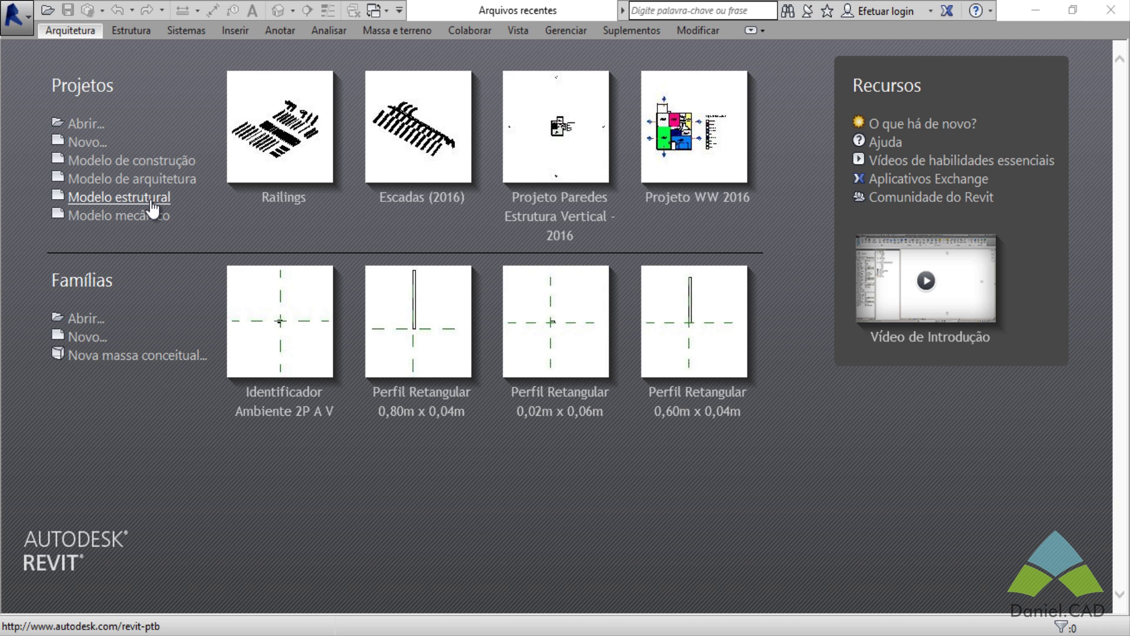
# Step: Create a project from the structural template and set its linear units to metres with two decimal places
pyautogui.click(153, 206)
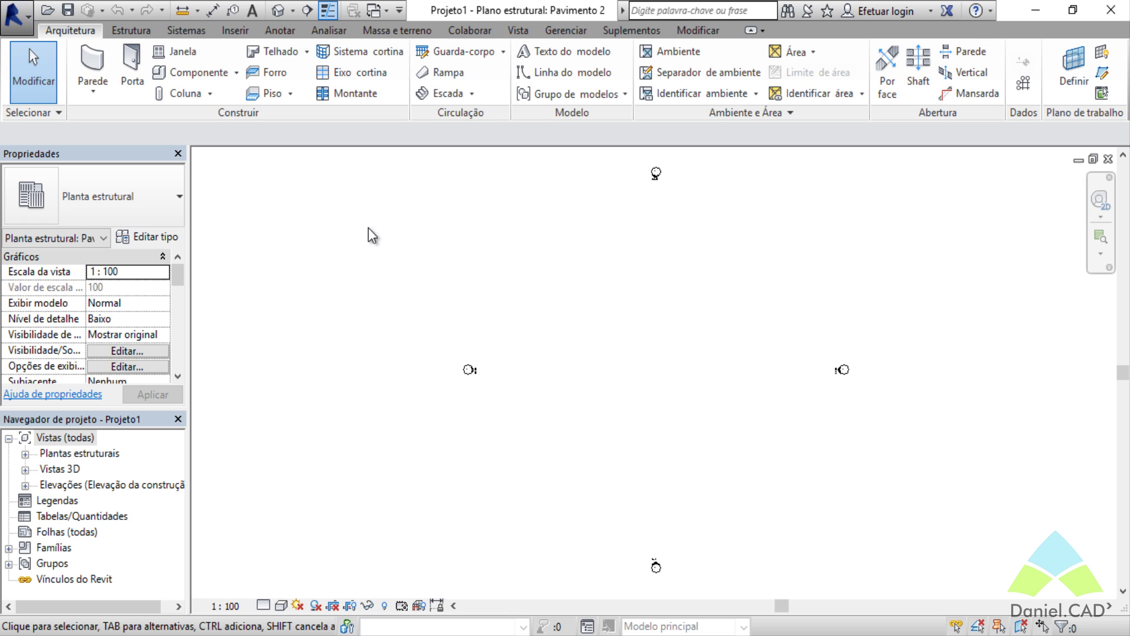
pyautogui.press('u')
pyautogui.press('n')
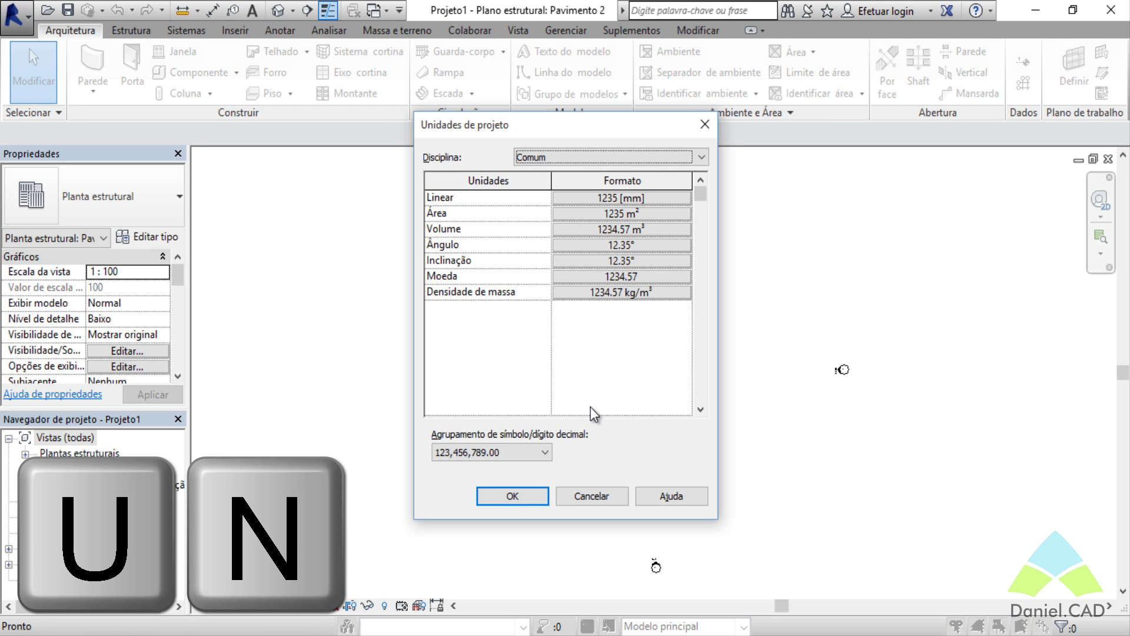
pyautogui.click(659, 199)
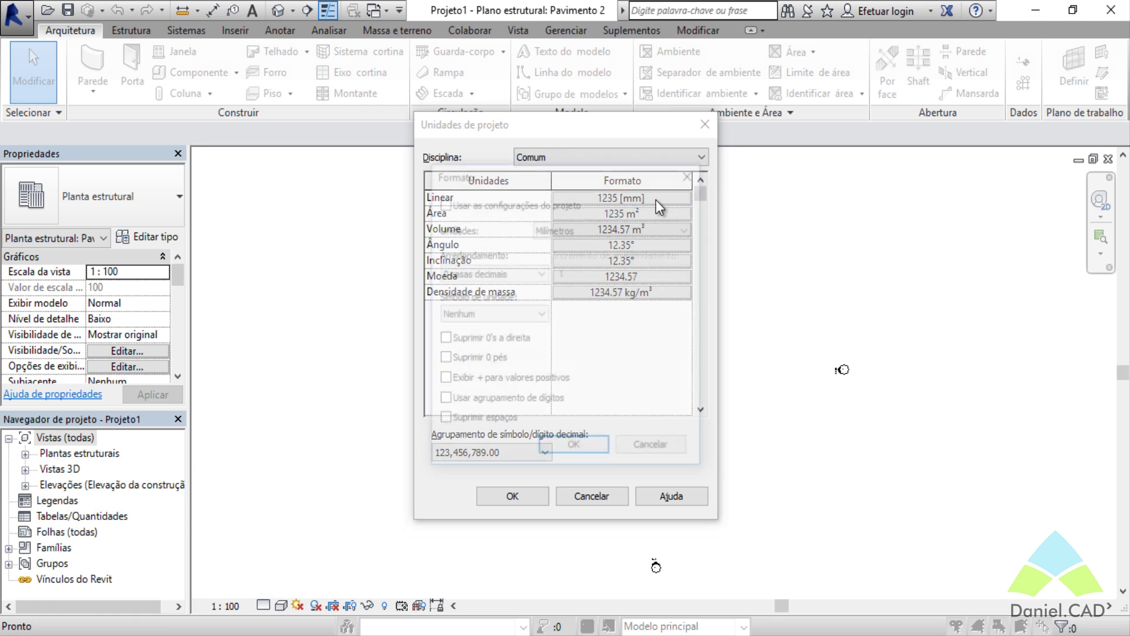
pyautogui.click(632, 230)
pyautogui.click(580, 290)
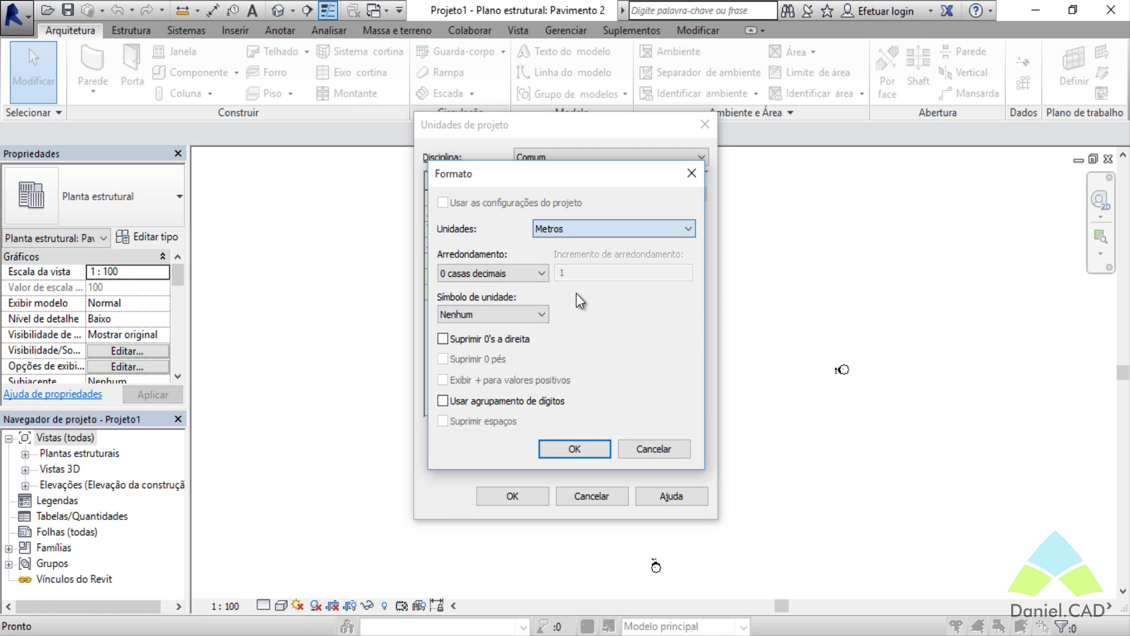
pyautogui.click(542, 274)
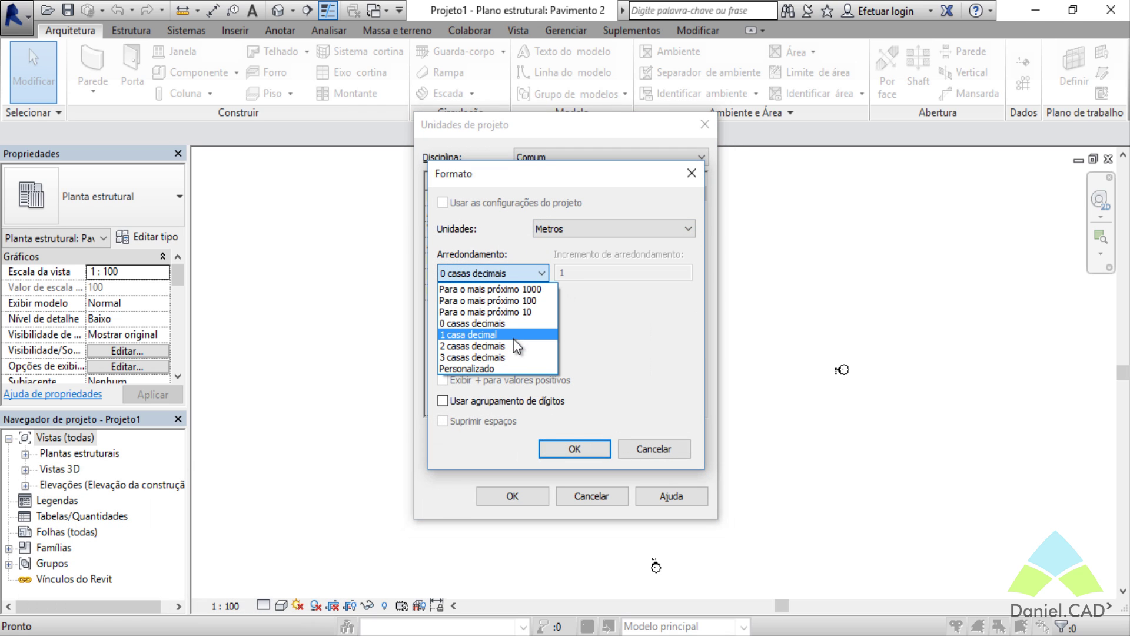
pyautogui.click(518, 350)
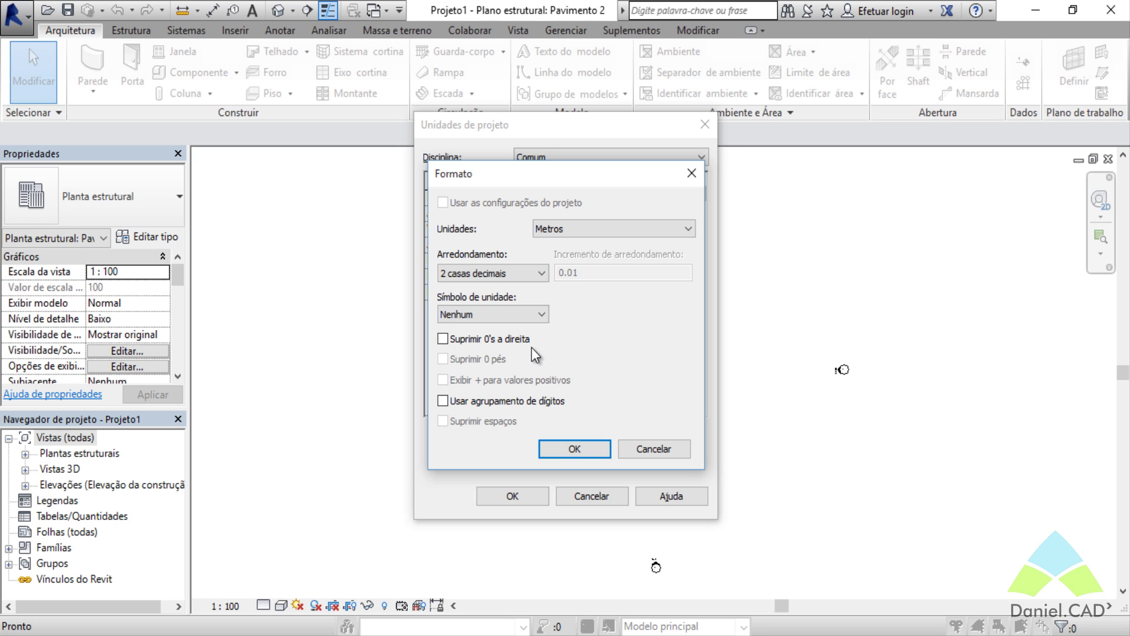
pyautogui.click(588, 453)
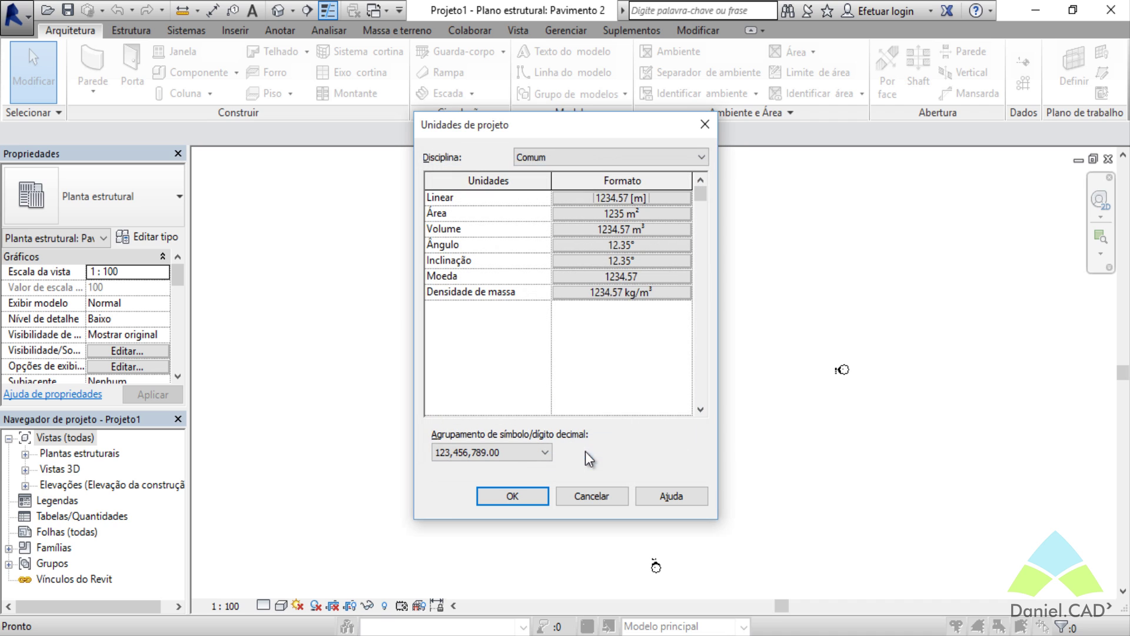
# Step: Set the project's area units to two decimal places and check the slope format without changing it
pyautogui.click(606, 217)
pyautogui.click(541, 273)
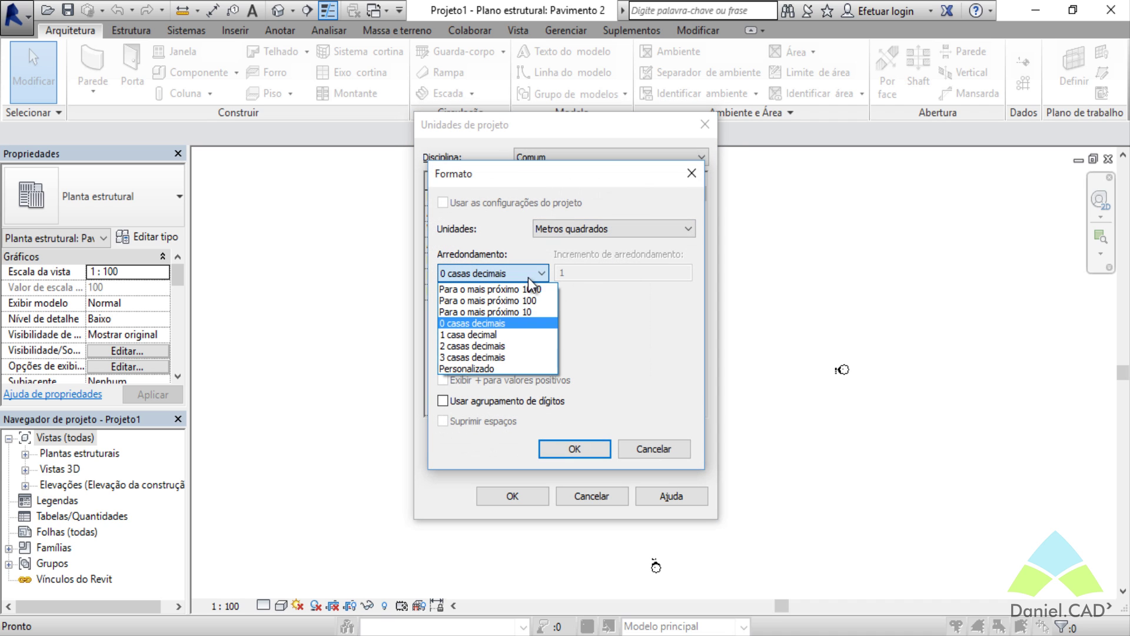
pyautogui.click(486, 346)
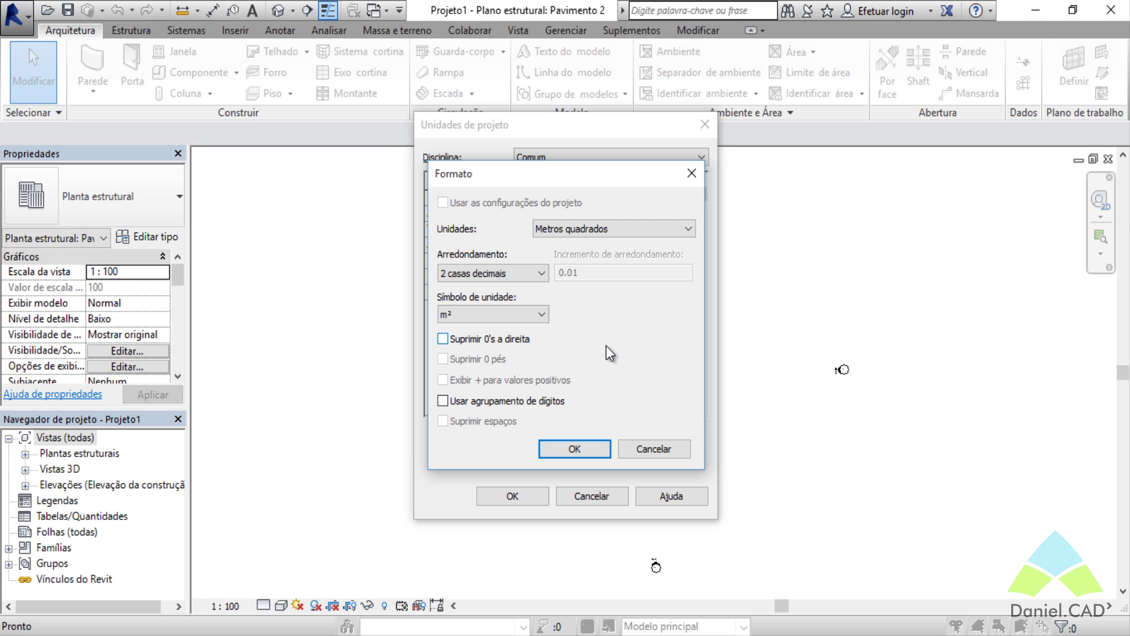
pyautogui.click(574, 449)
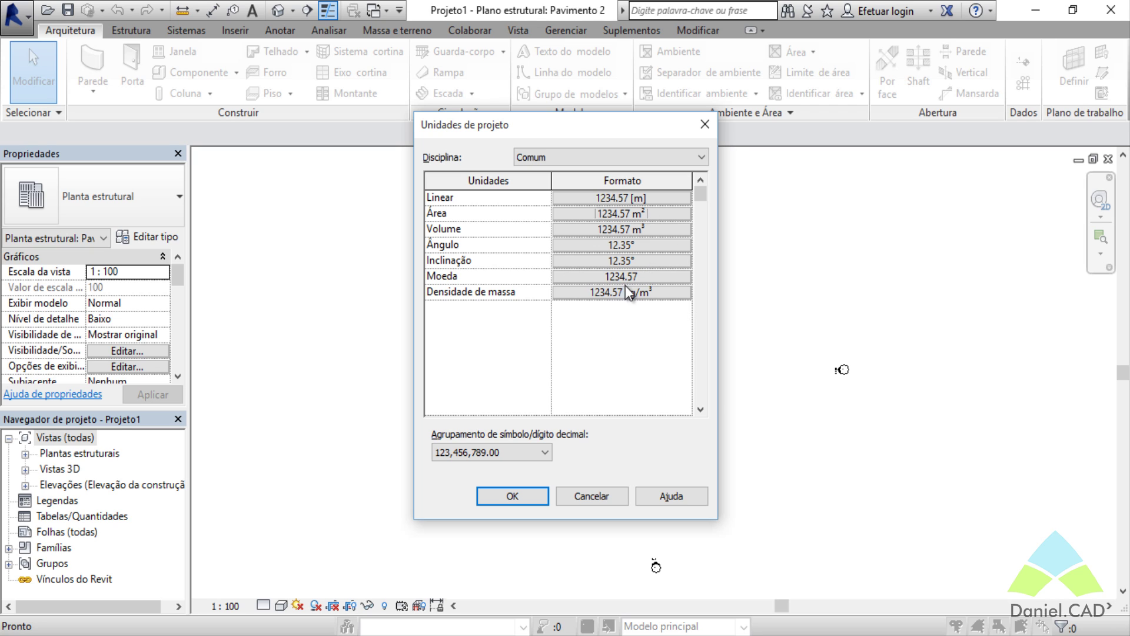
pyautogui.click(625, 266)
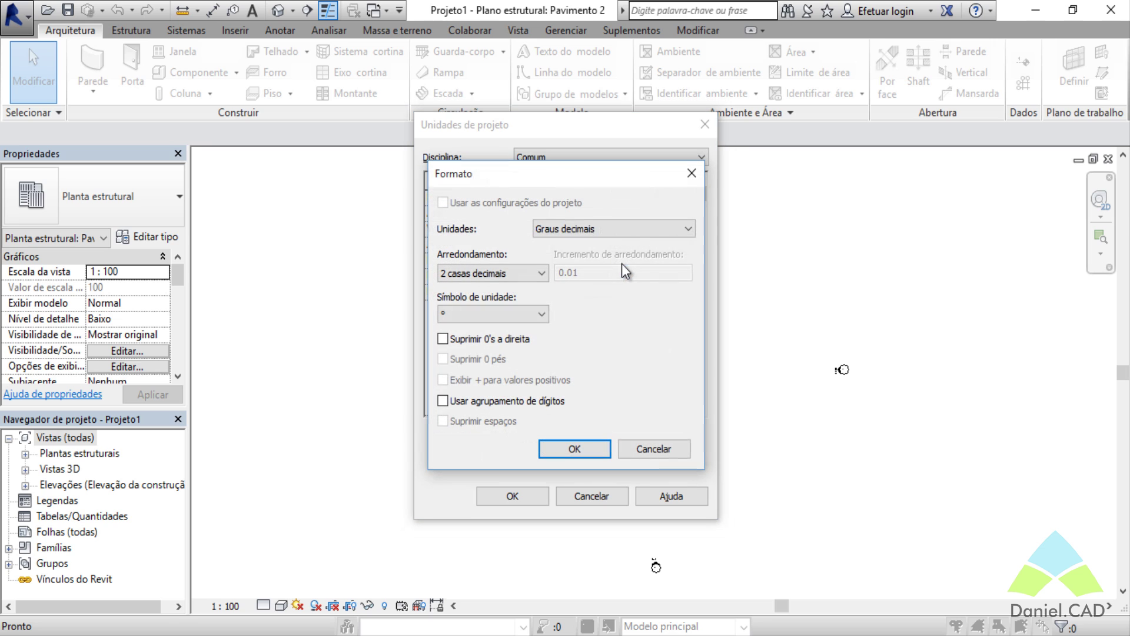
pyautogui.click(689, 173)
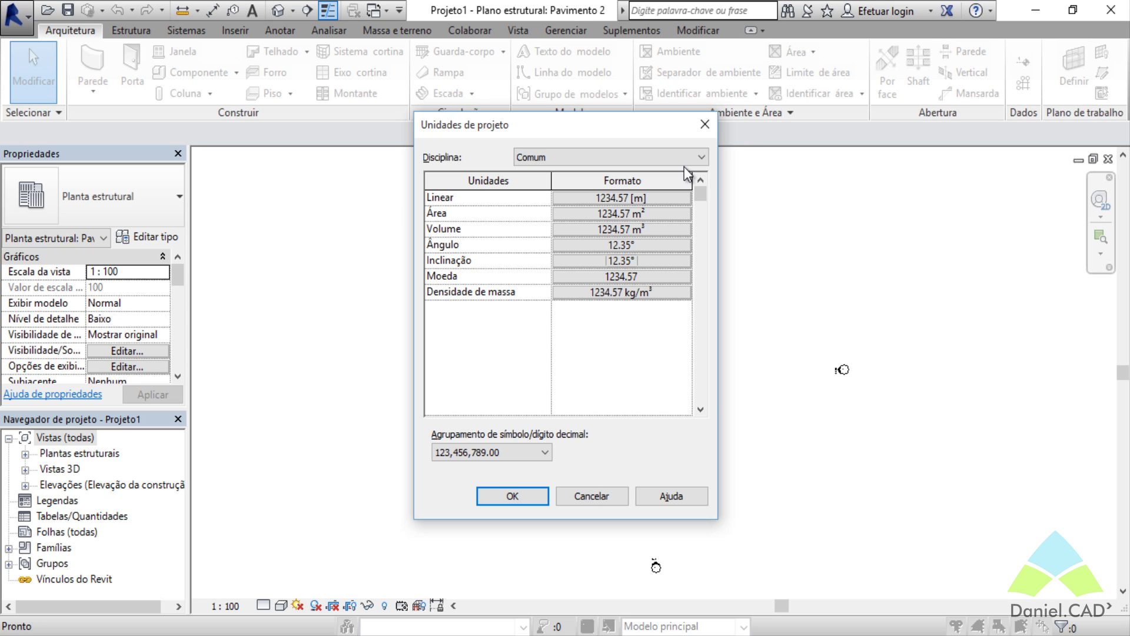
# Step: Set the currency symbol to $ and the digit grouping to 123.456.789,00, and apply the project units
pyautogui.click(618, 279)
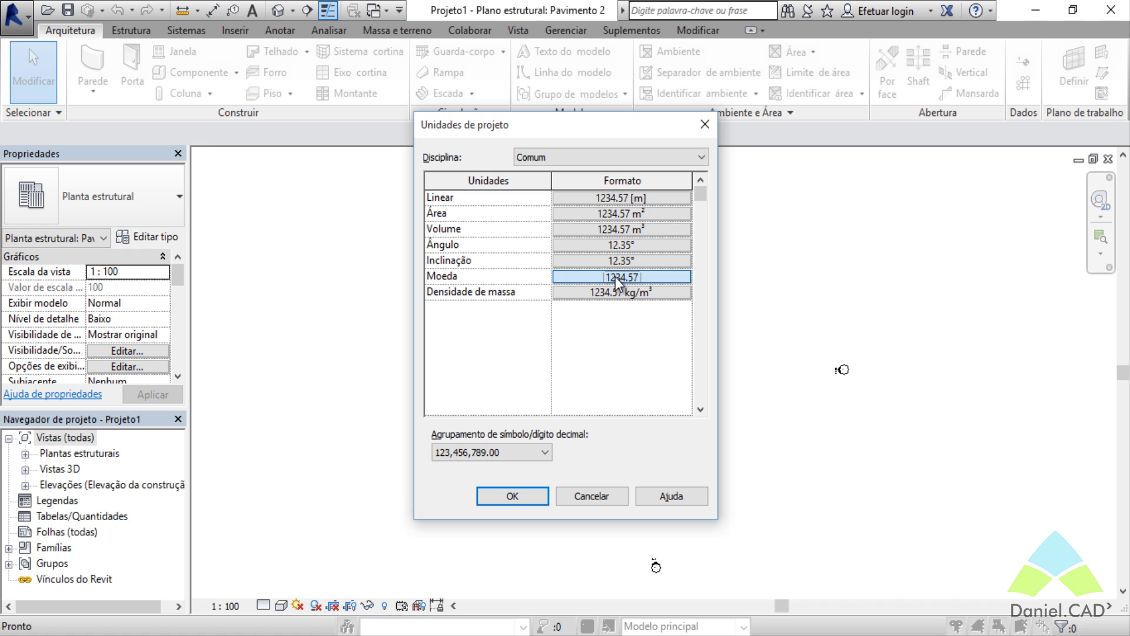
pyautogui.click(616, 276)
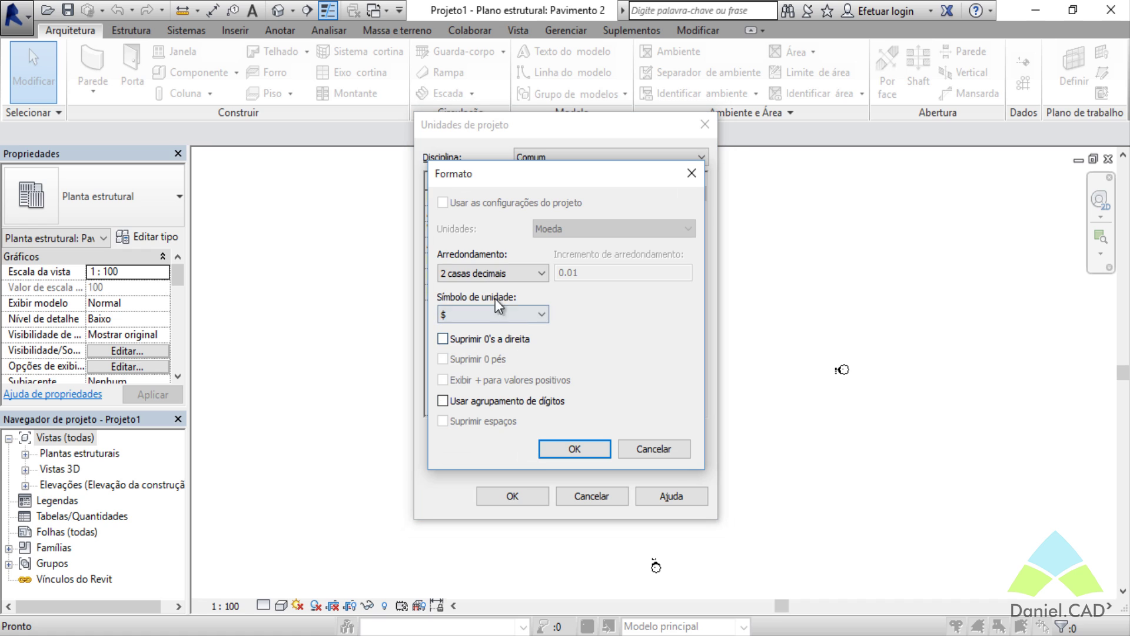
pyautogui.click(588, 450)
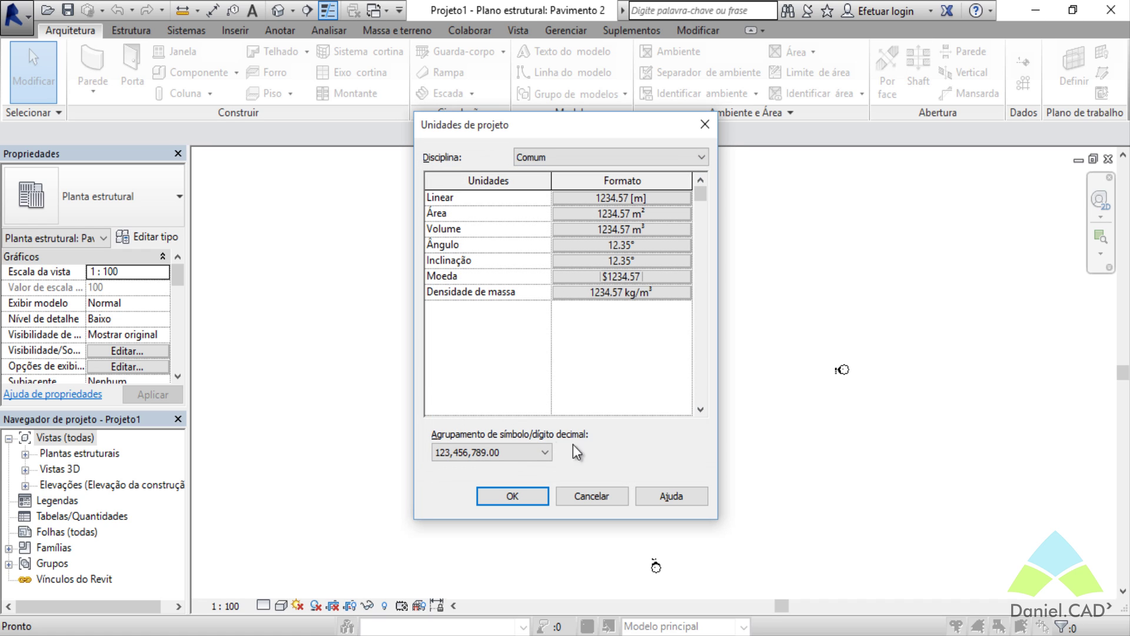
pyautogui.click(521, 458)
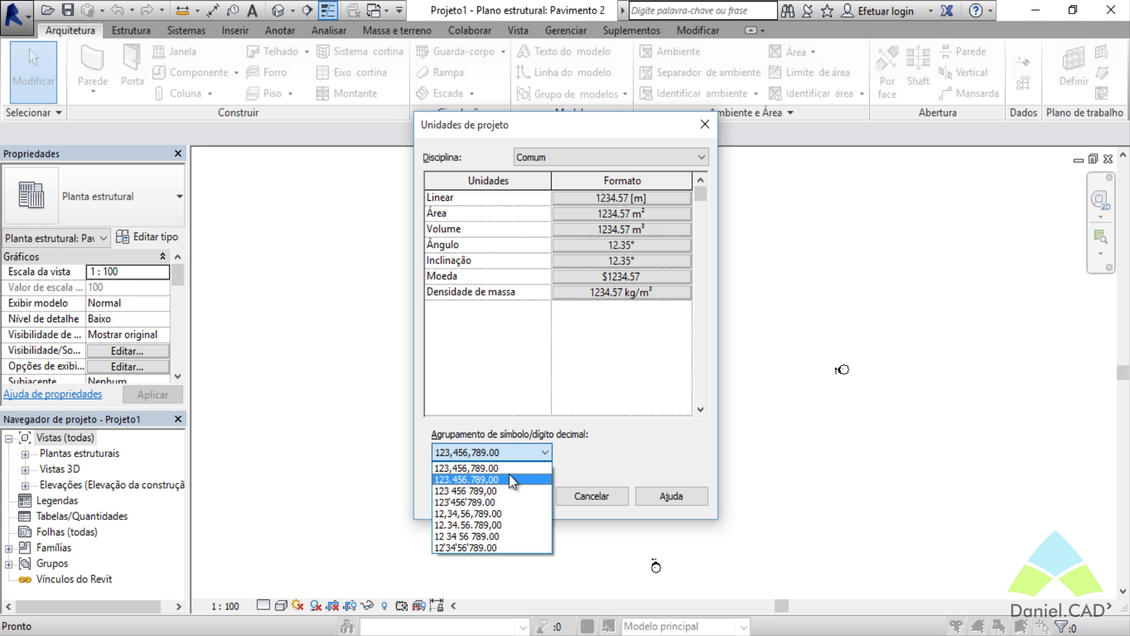
pyautogui.click(510, 476)
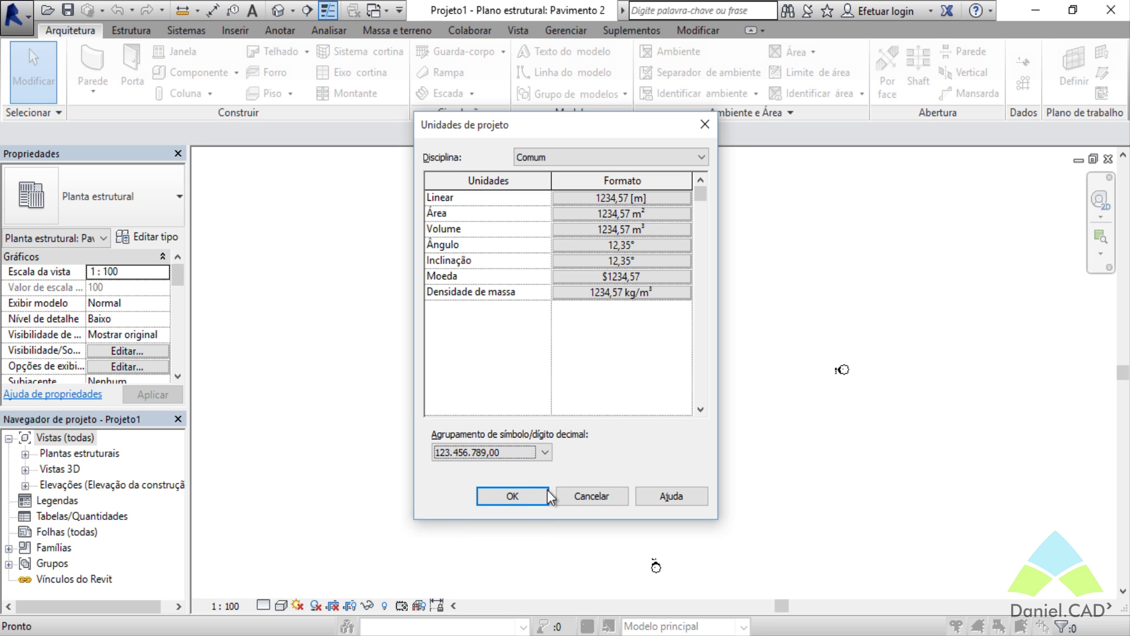
pyautogui.click(530, 498)
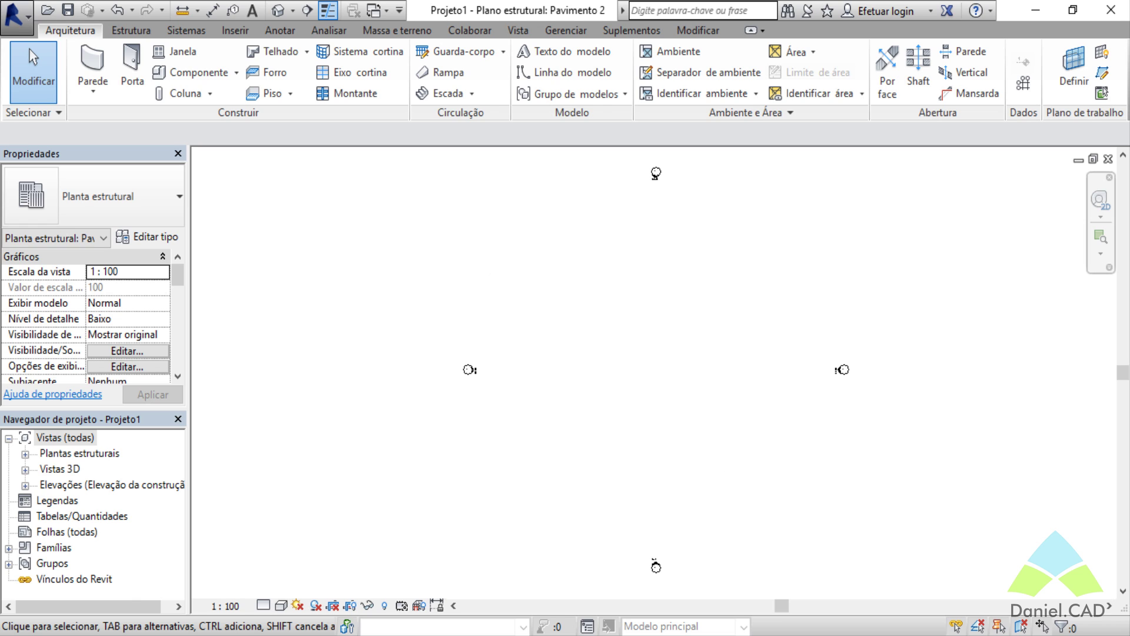
# Step: In the Sul elevation, set the elevation of level Pavimento 2 to 3.5 m
pyautogui.click(25, 485)
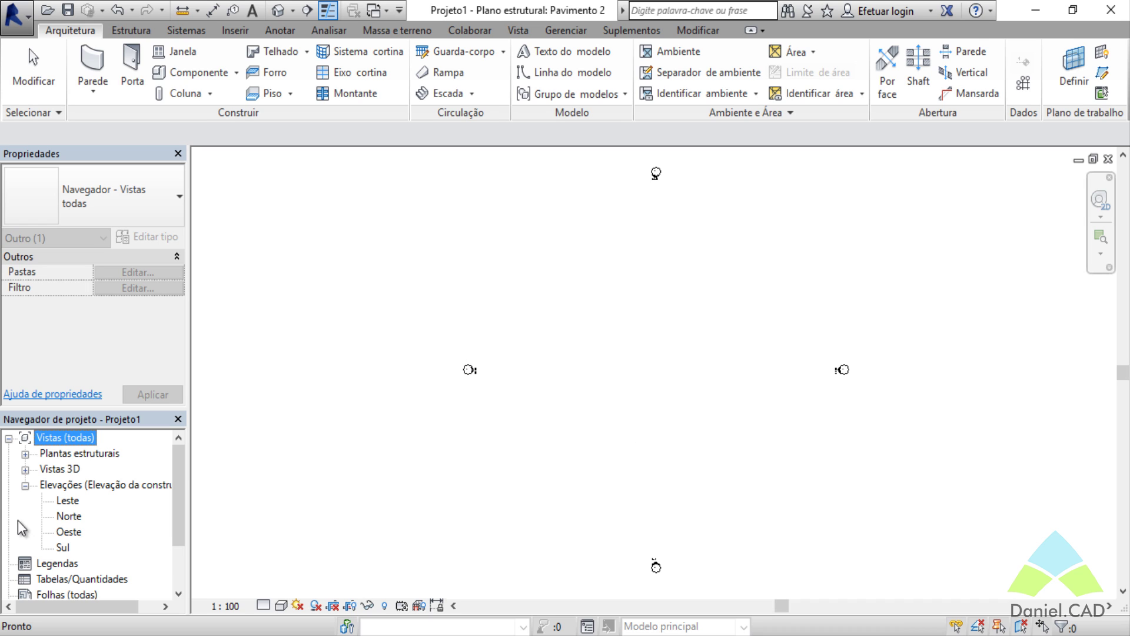
pyautogui.doubleClick(63, 548)
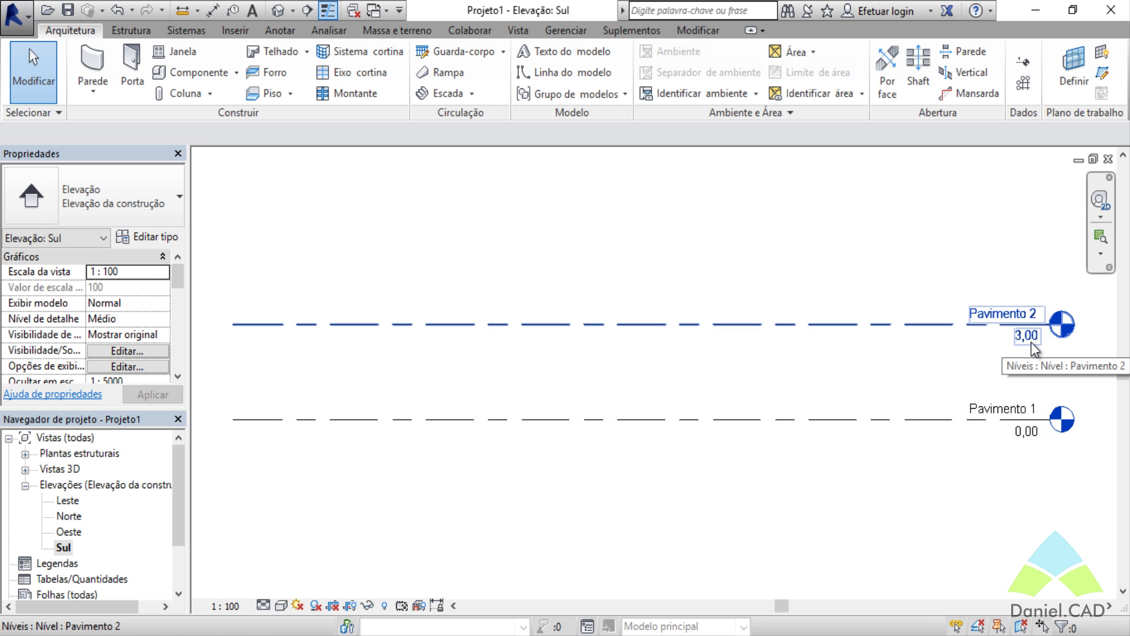
pyautogui.moveTo(935, 362); pyautogui.dragTo(821, 390, button='middle')
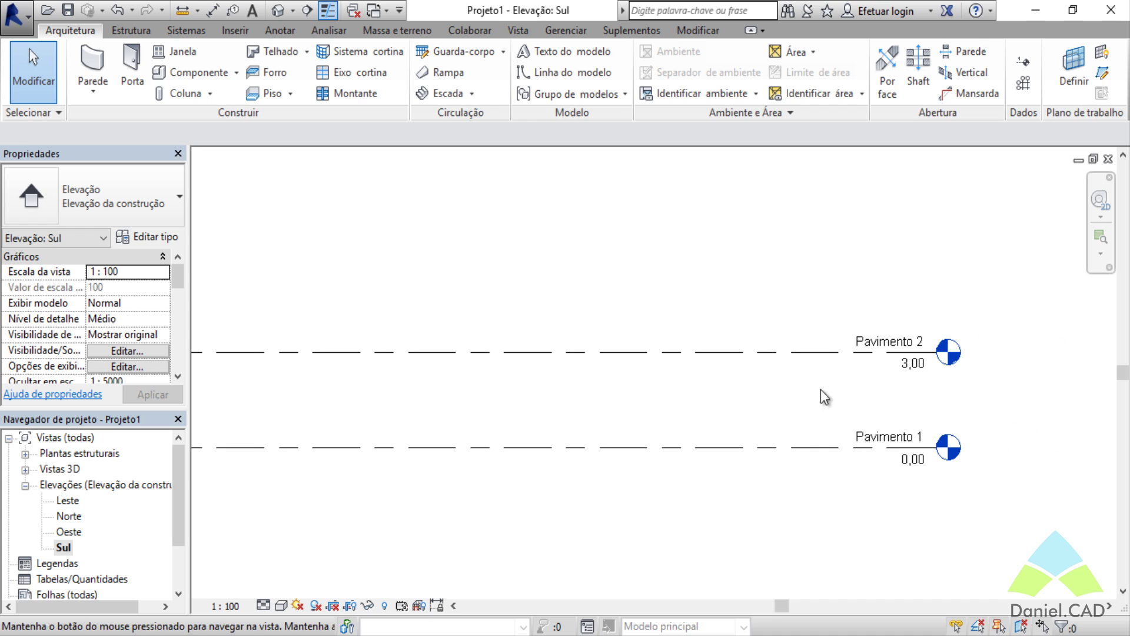
pyautogui.doubleClick(912, 368)
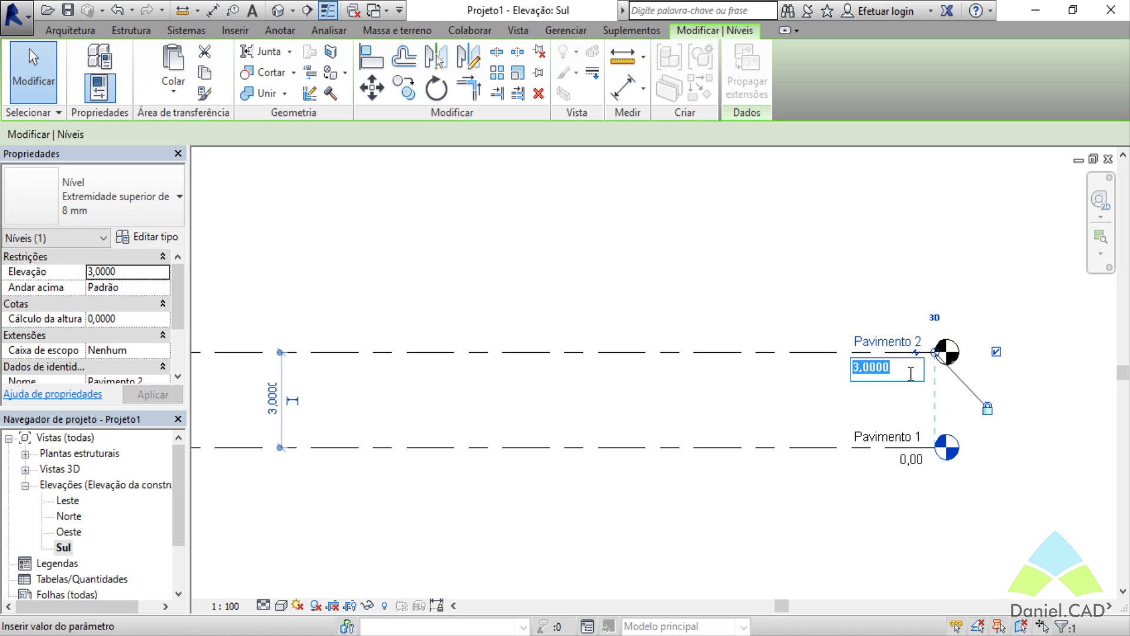
pyautogui.write('3.5')
pyautogui.press('Return')
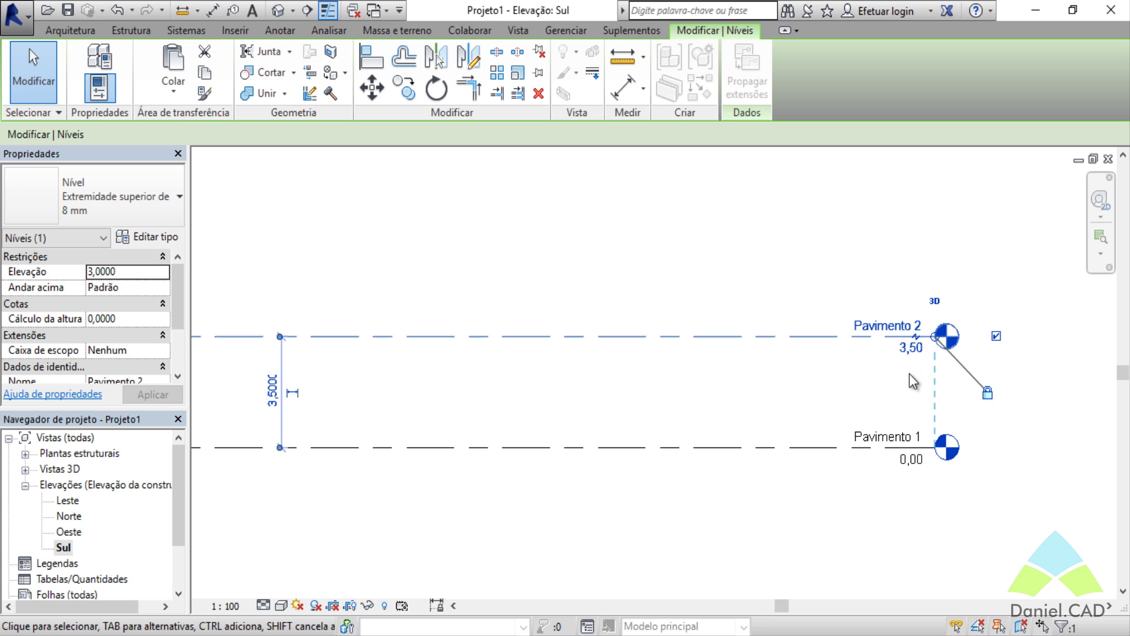
pyautogui.click(850, 425)
pyautogui.scroll(2, 850, 426)
pyautogui.moveTo(748, 438); pyautogui.dragTo(810, 399, button='middle')
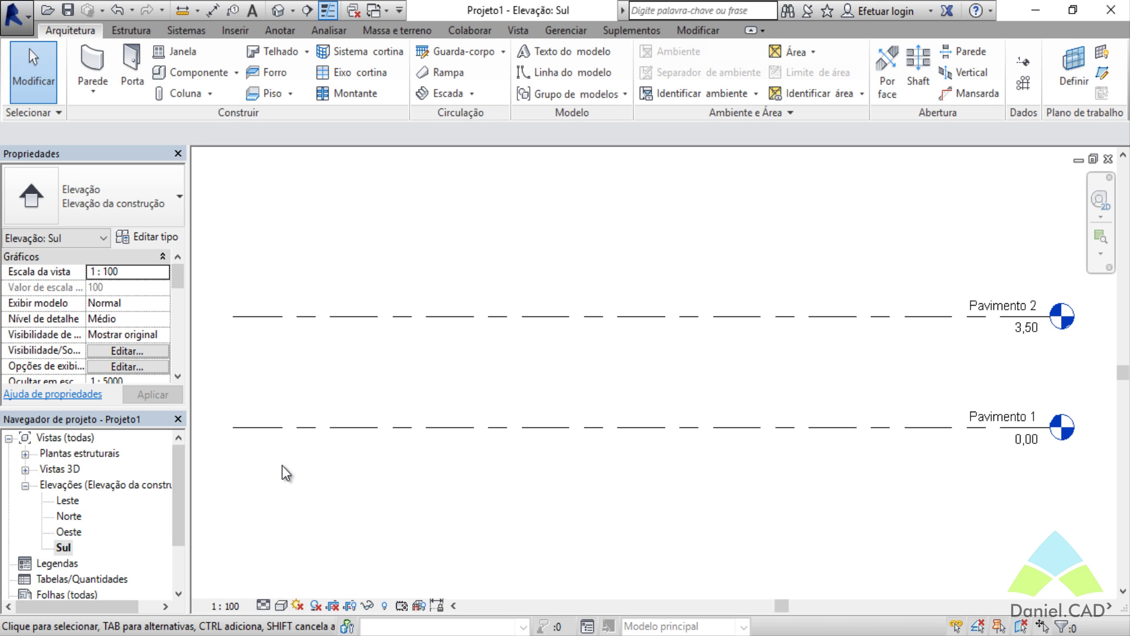
# Step: Open the Pavimento 2 structural plan and start the Grid command with straight lines
pyautogui.click(24, 487)
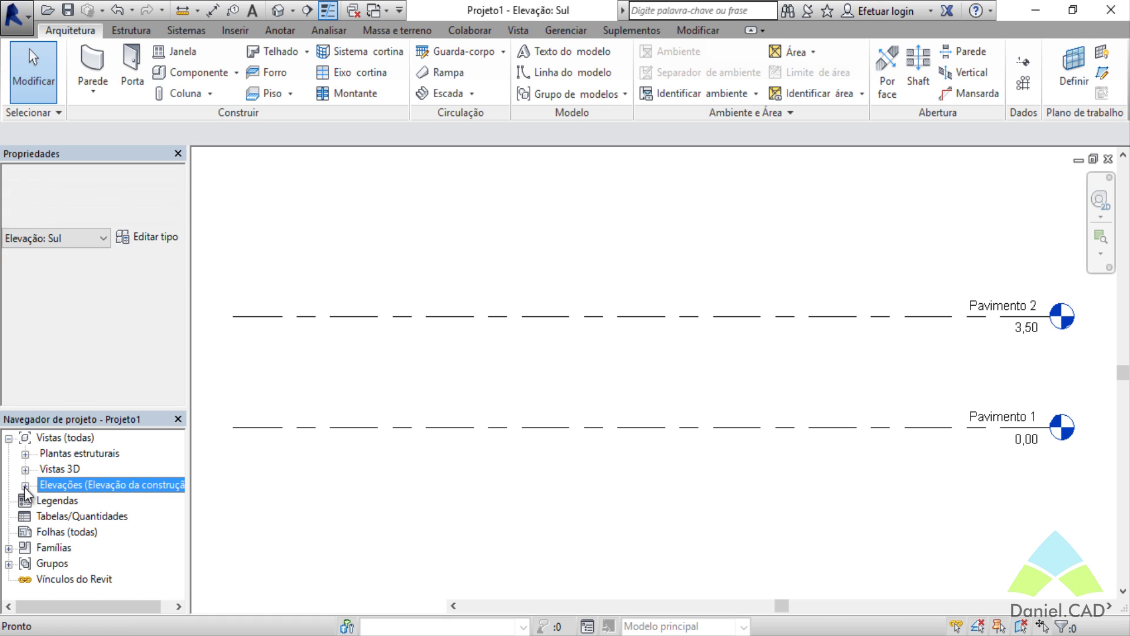
pyautogui.click(25, 454)
pyautogui.click(431, 537)
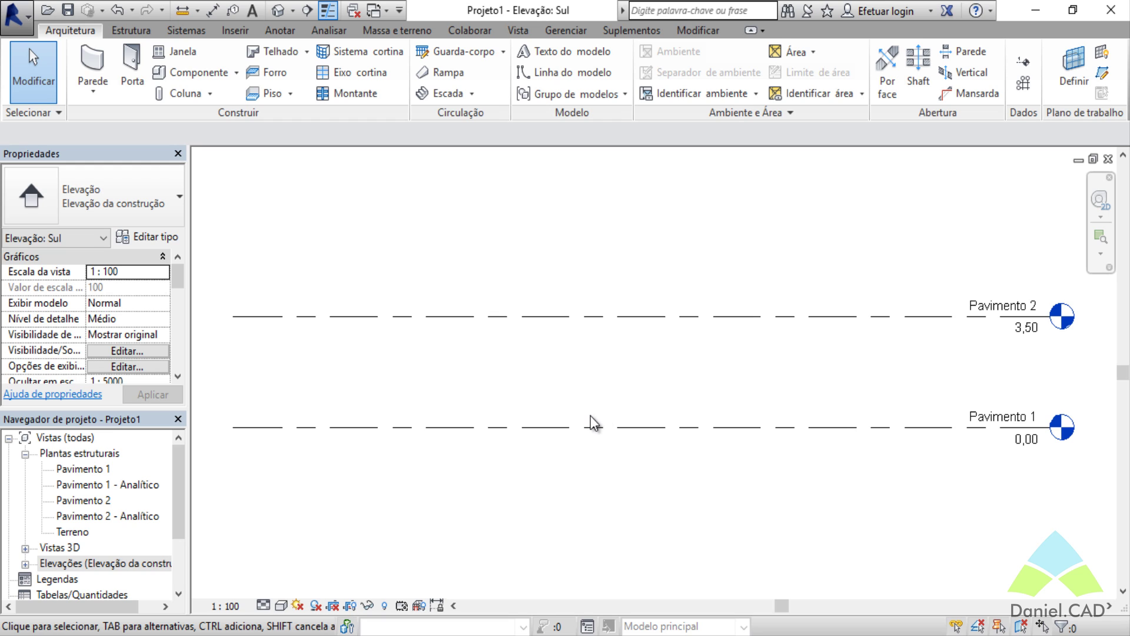
pyautogui.click(88, 501)
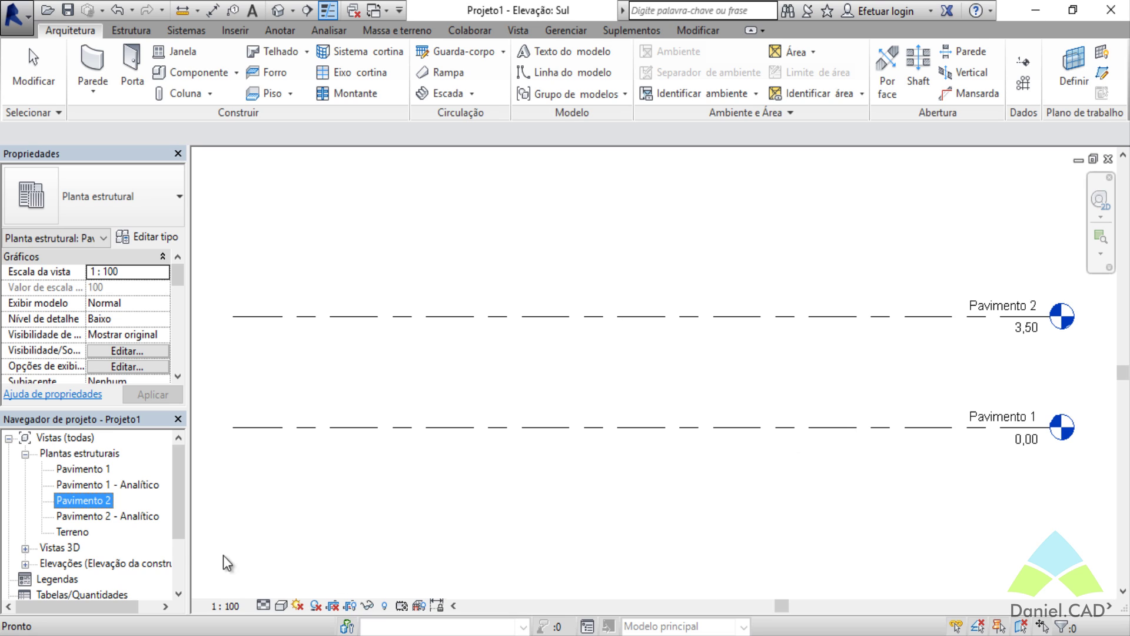
pyautogui.doubleClick(107, 504)
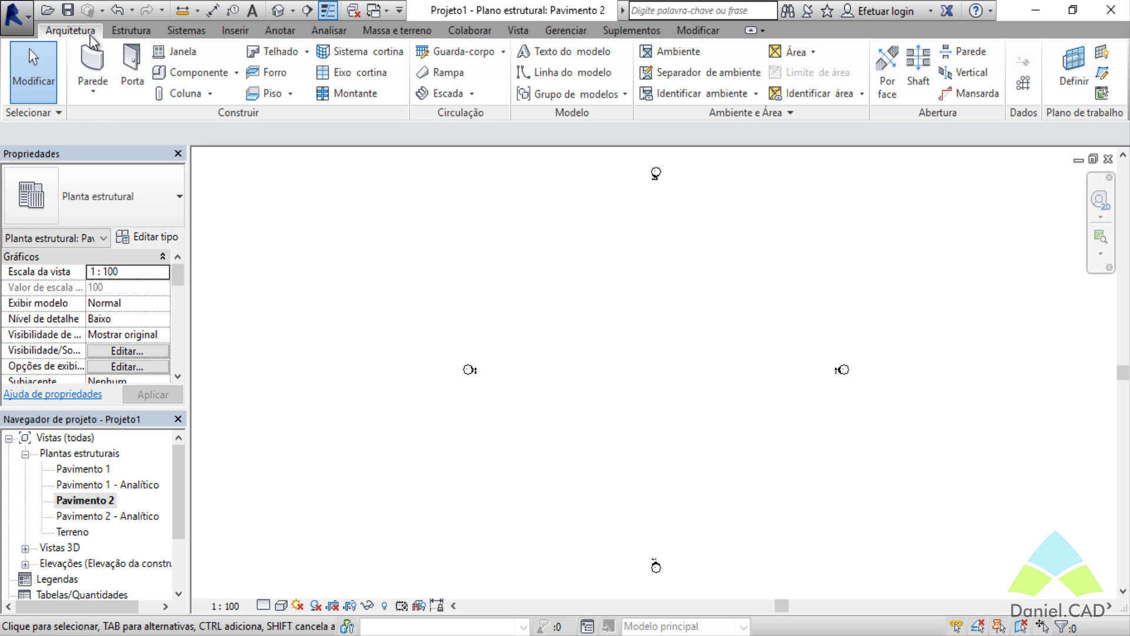
pyautogui.click(1025, 88)
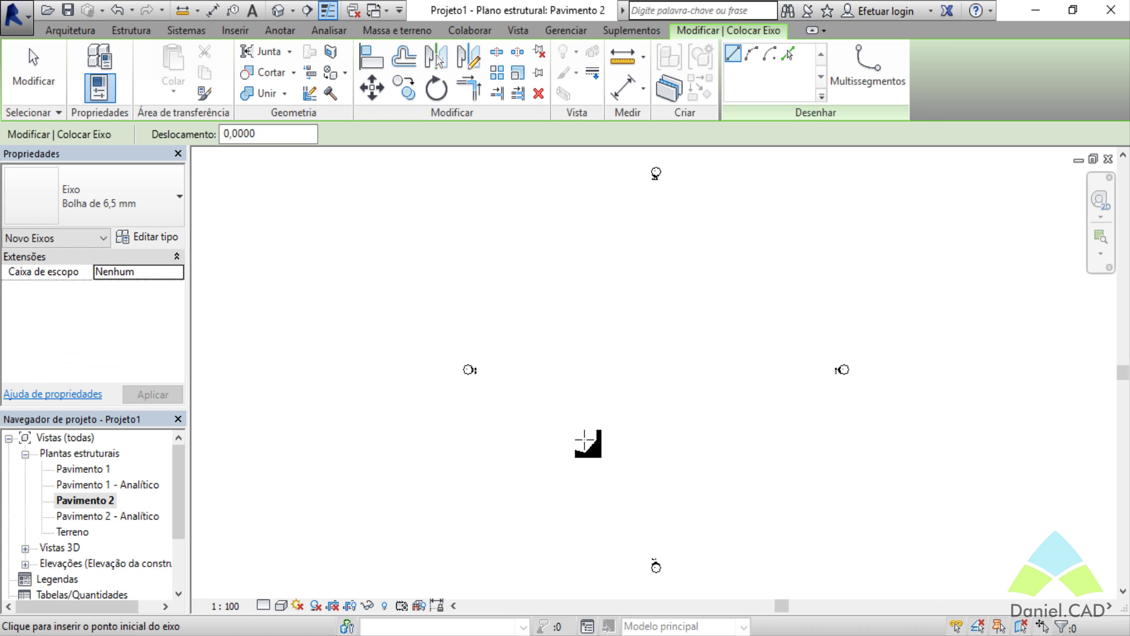
pyautogui.scroll(2, 643, 397)
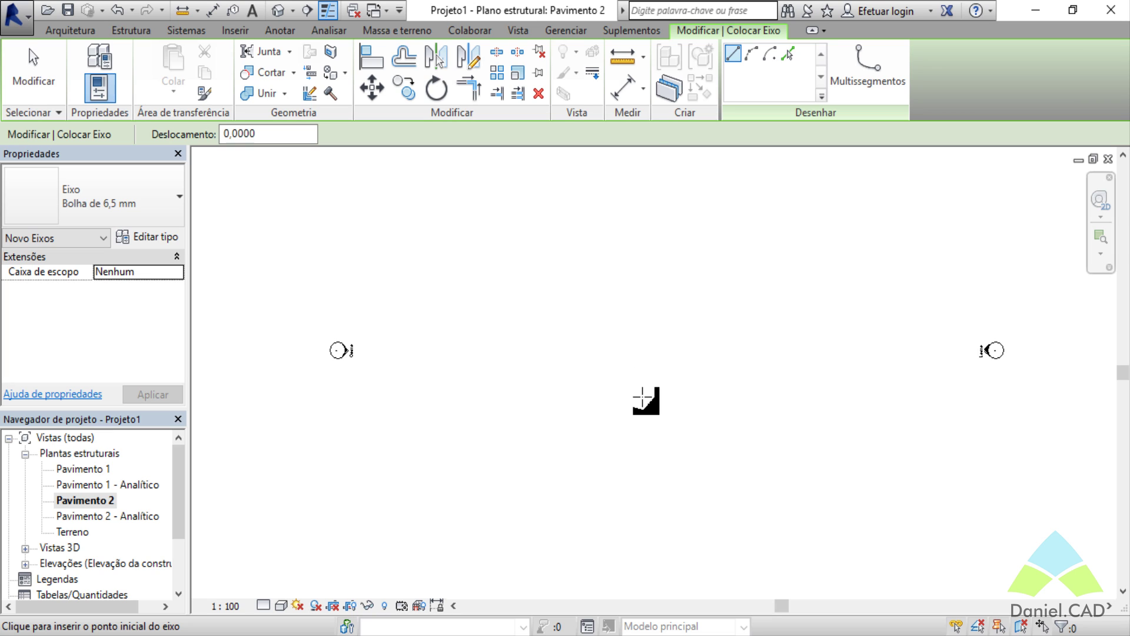
pyautogui.click(534, 241)
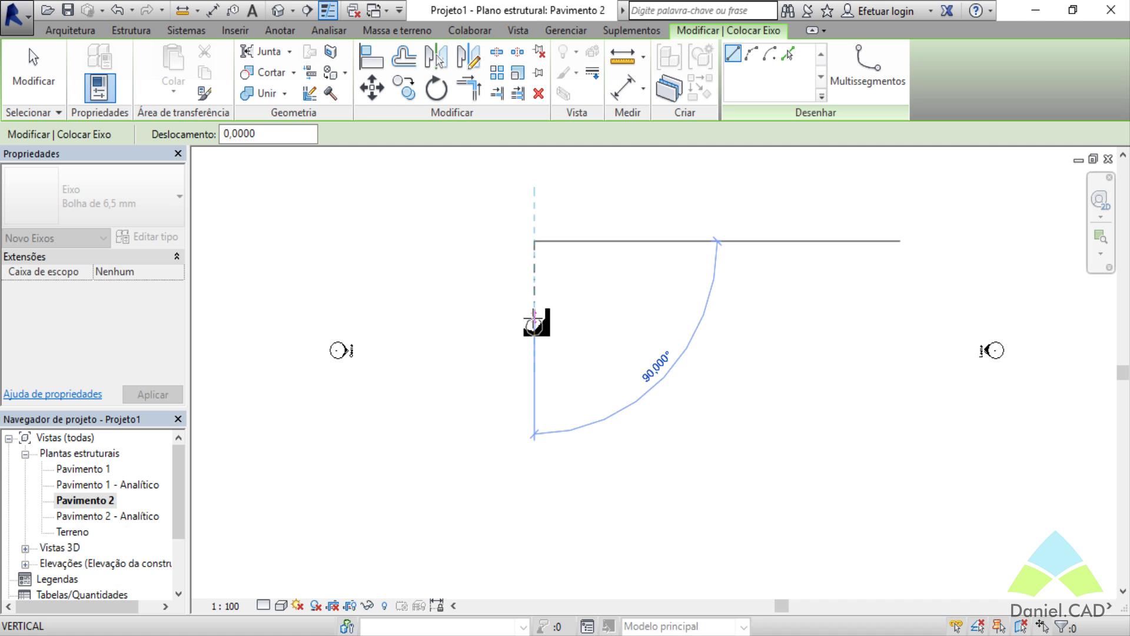
pyautogui.scroll(1, 535, 406)
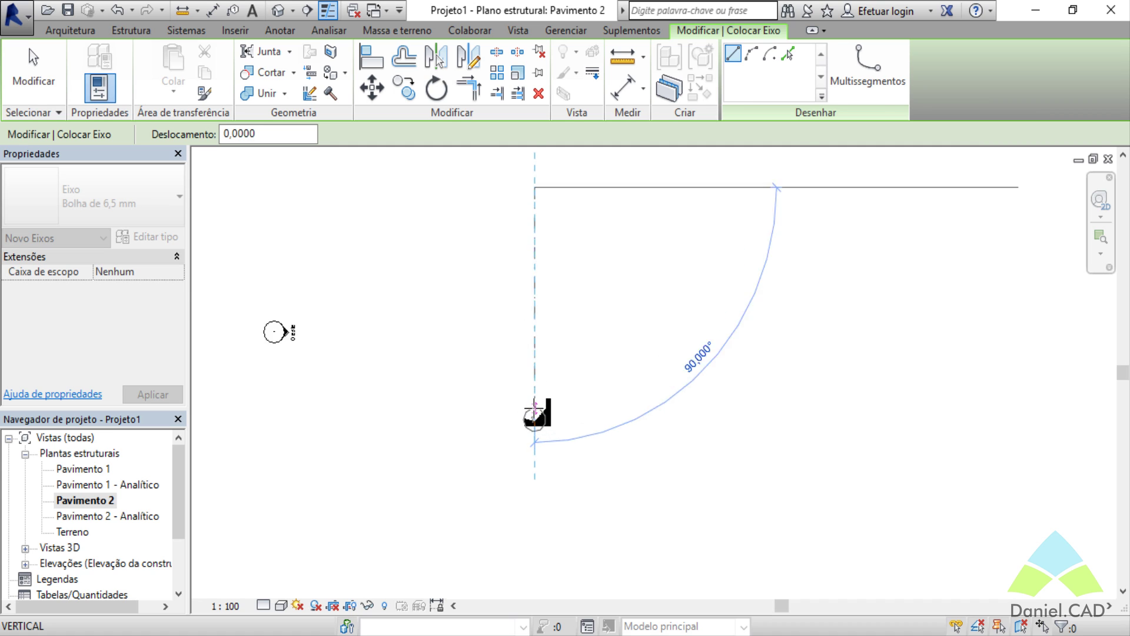
pyautogui.scroll(2, 535, 411)
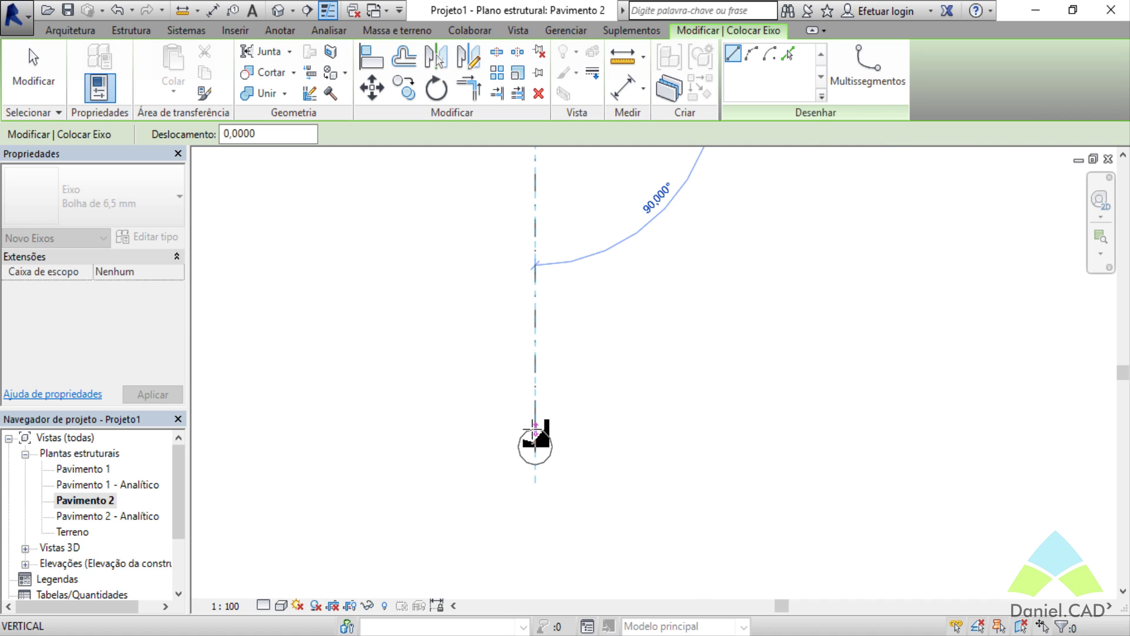
pyautogui.scroll(-2, 534, 433)
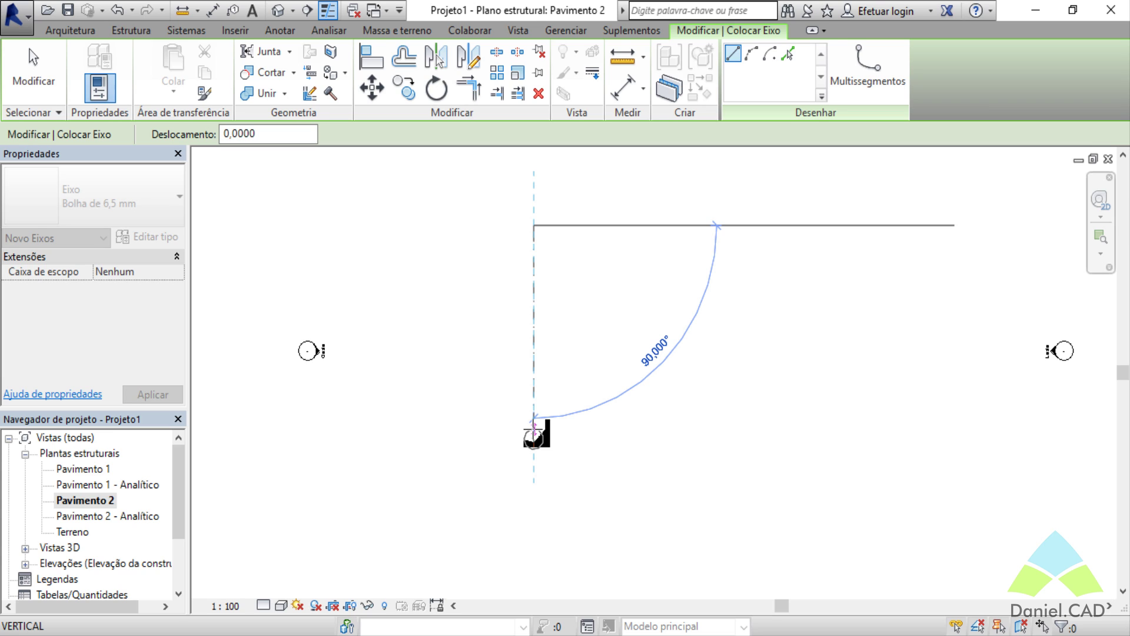
pyautogui.press('Escape')
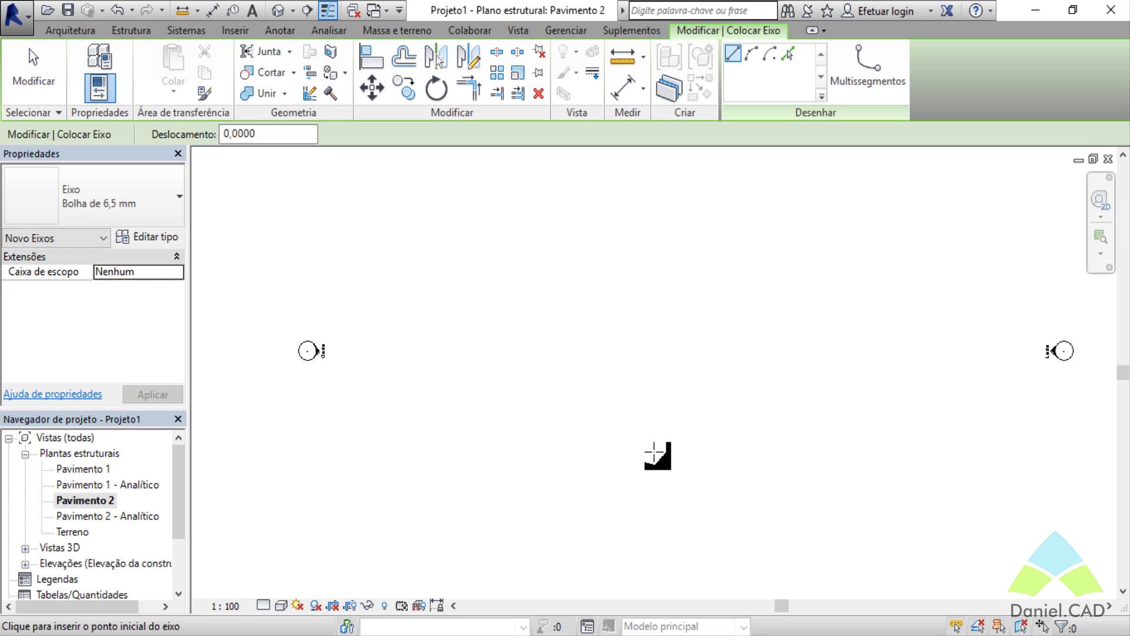
# Step: Draw the first vertical grid line upward between the left and right elevation markers
pyautogui.moveTo(709, 458); pyautogui.dragTo(661, 412, button='middle')
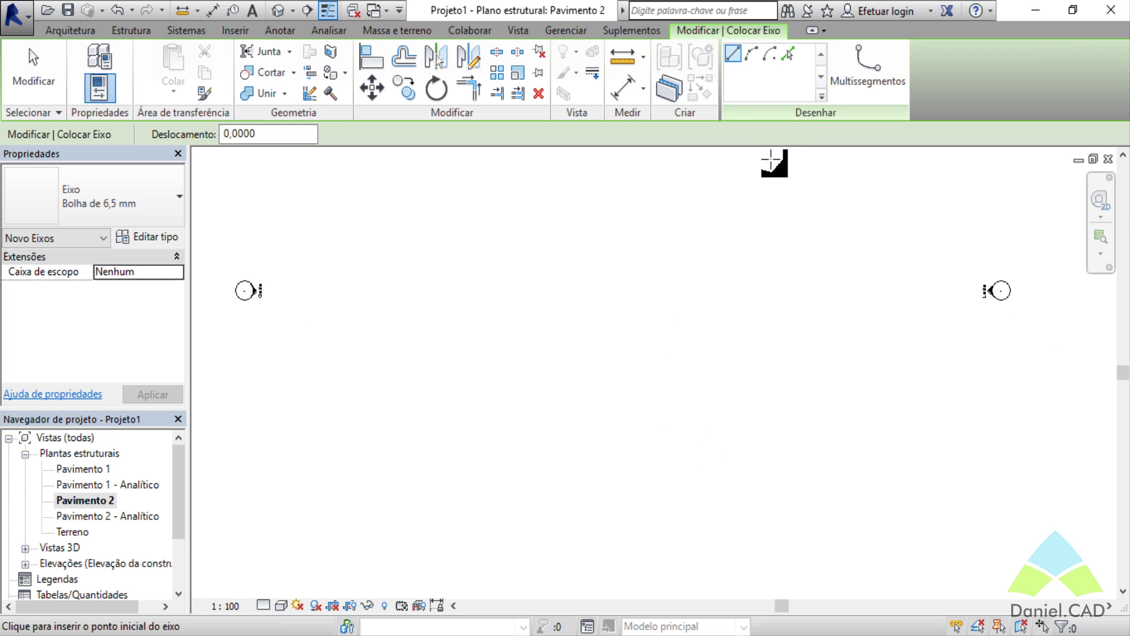
pyautogui.click(510, 407)
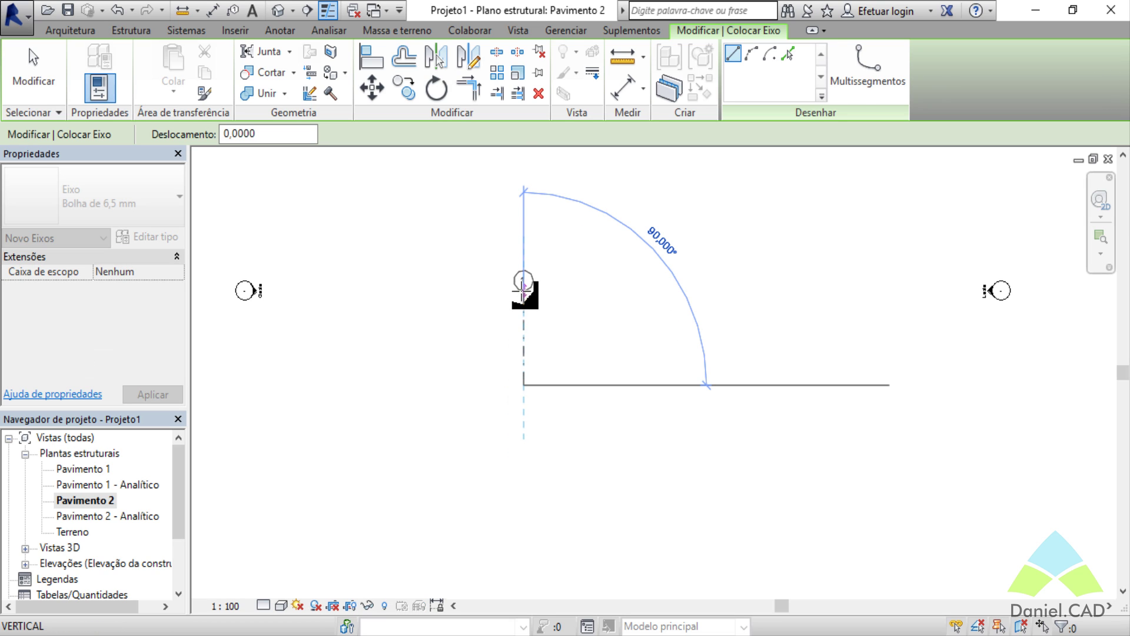
pyautogui.click(523, 172)
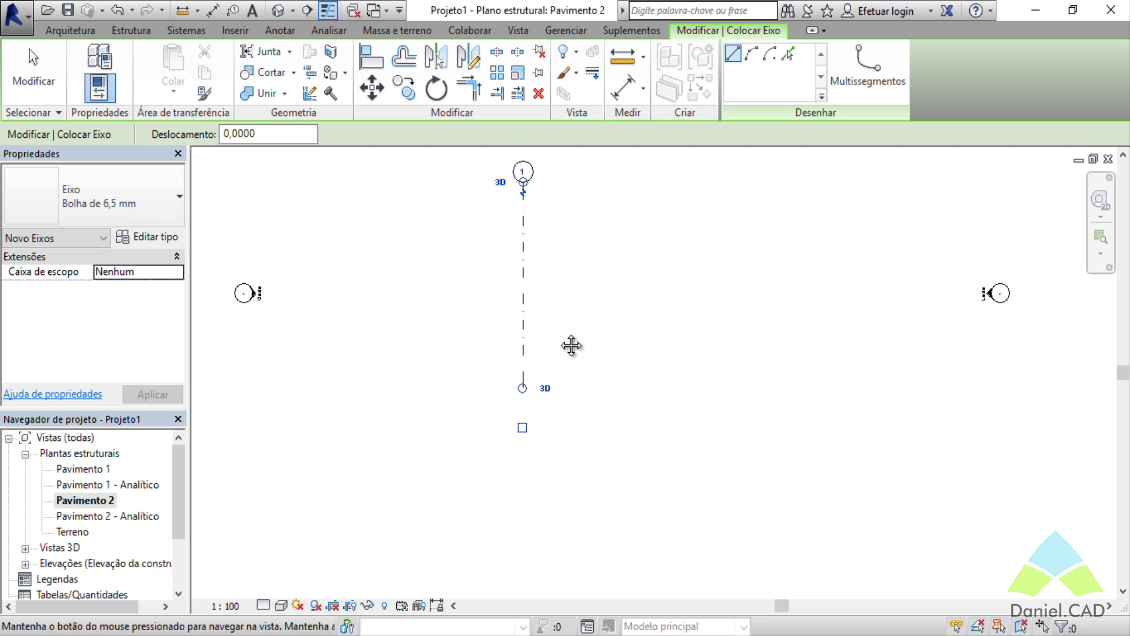
# Step: Draw a second vertical grid line 6 m to the right of grid 1, with both ends aligned to it
pyautogui.moveTo(570, 346); pyautogui.dragTo(508, 415, button='middle')
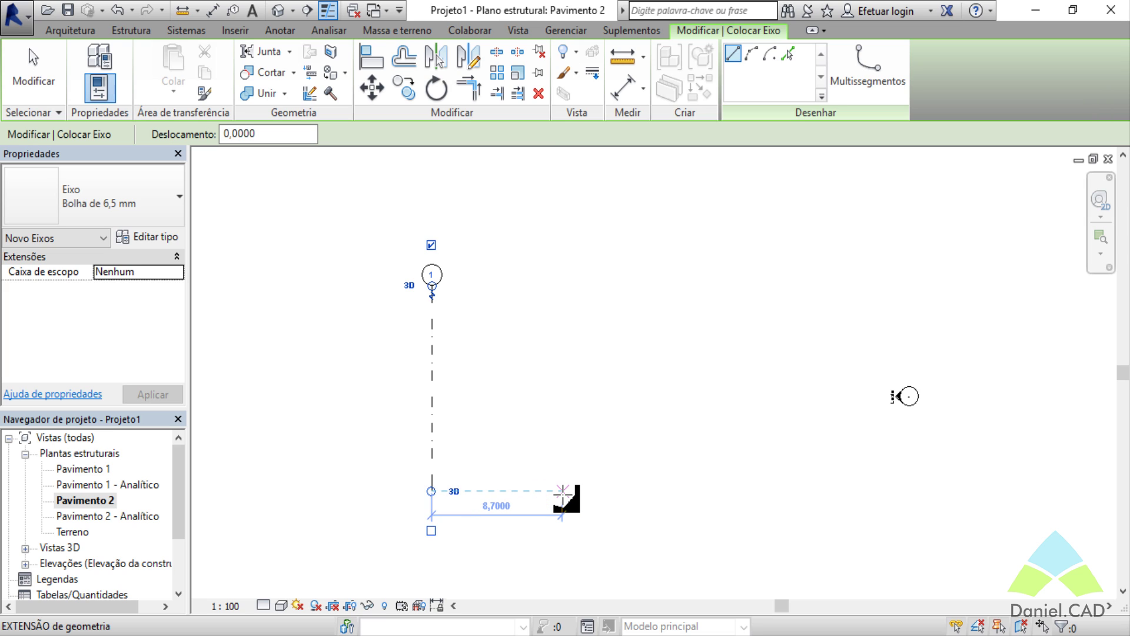
pyautogui.write('8')
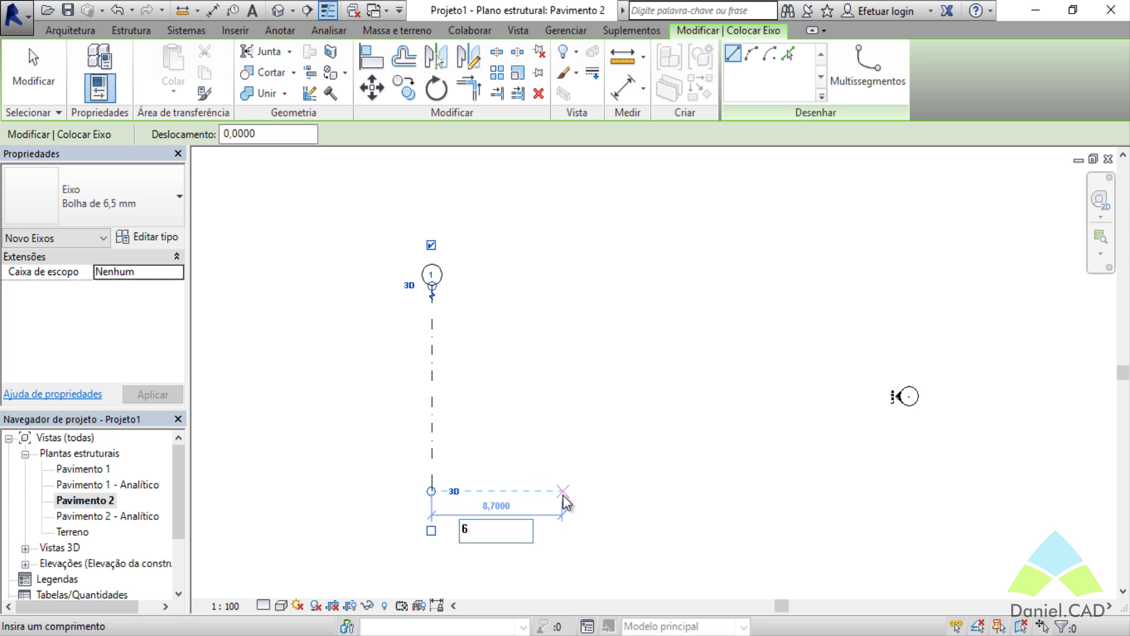
pyautogui.press('Return')
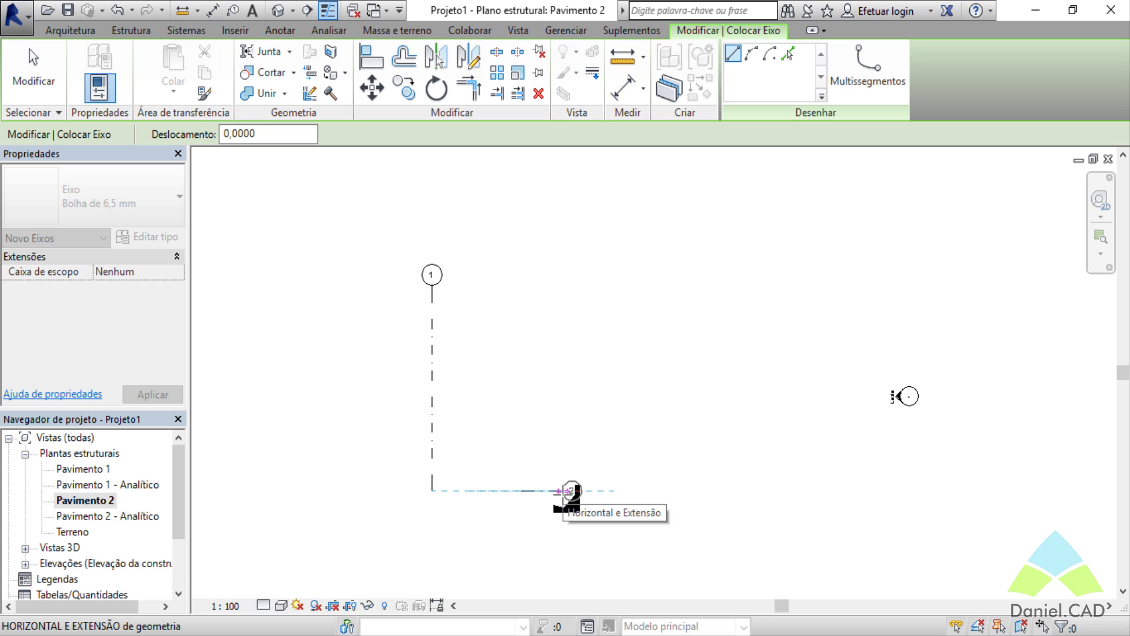
pyautogui.click(522, 491)
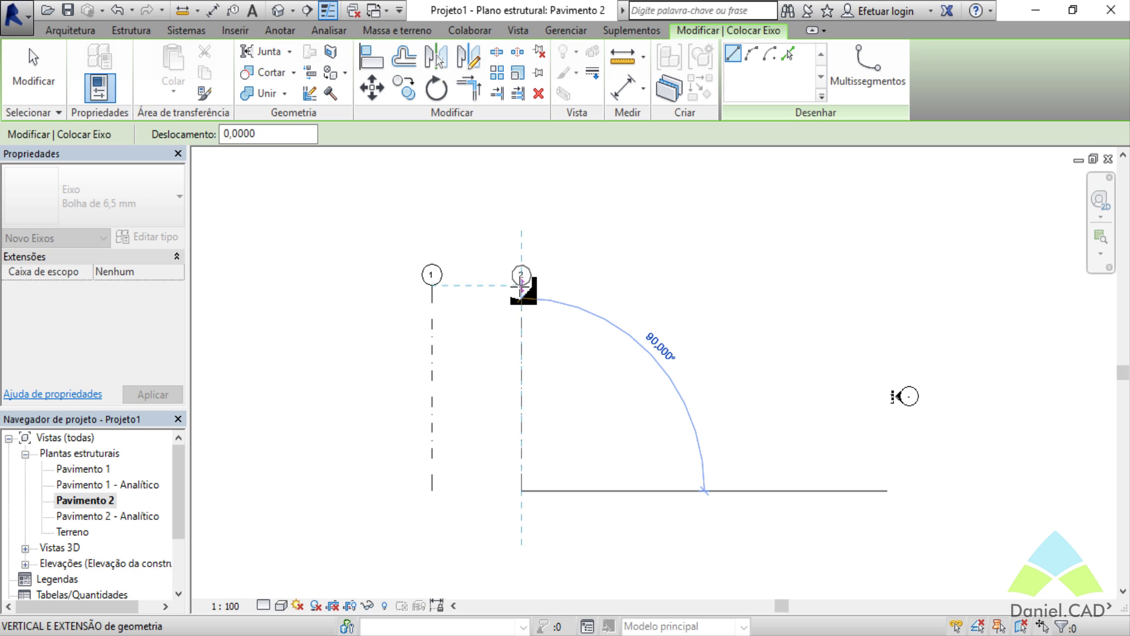
pyautogui.scroll(1, 521, 287)
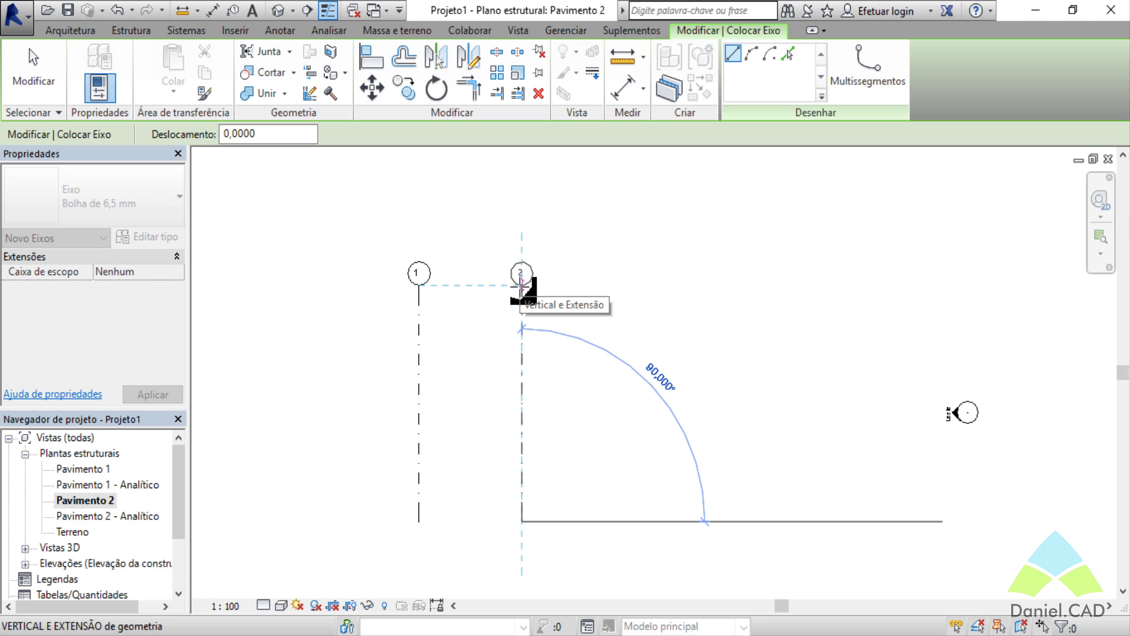
pyautogui.click(520, 287)
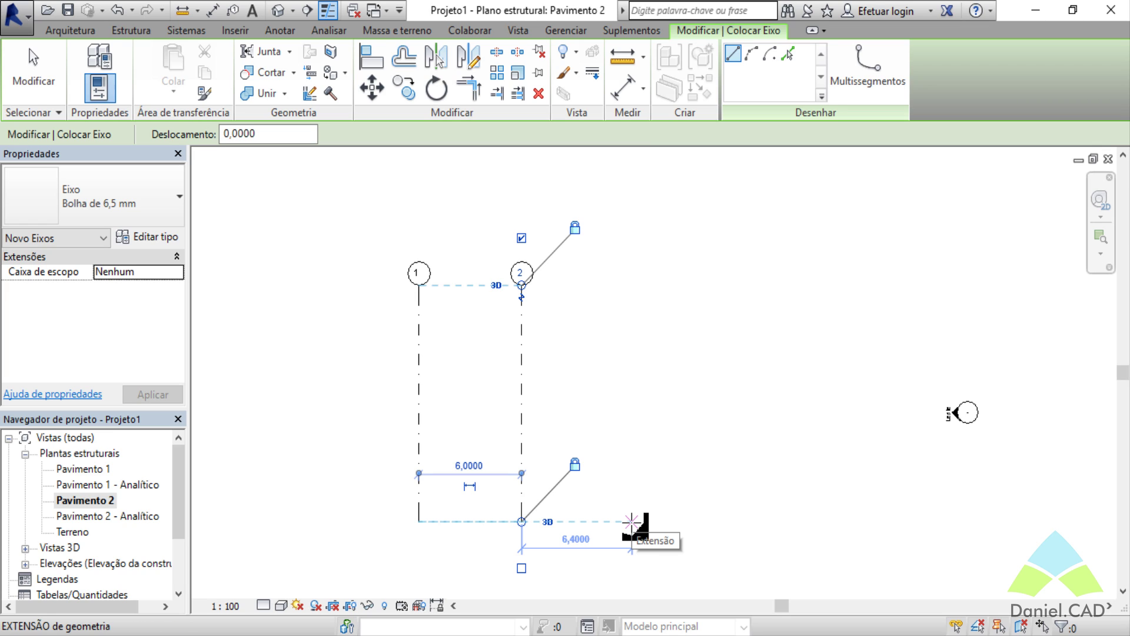
# Step: Draw two more vertical grid lines to the right of grid 2 at 6 m spacing, aligned with the existing ends
pyautogui.click(631, 522)
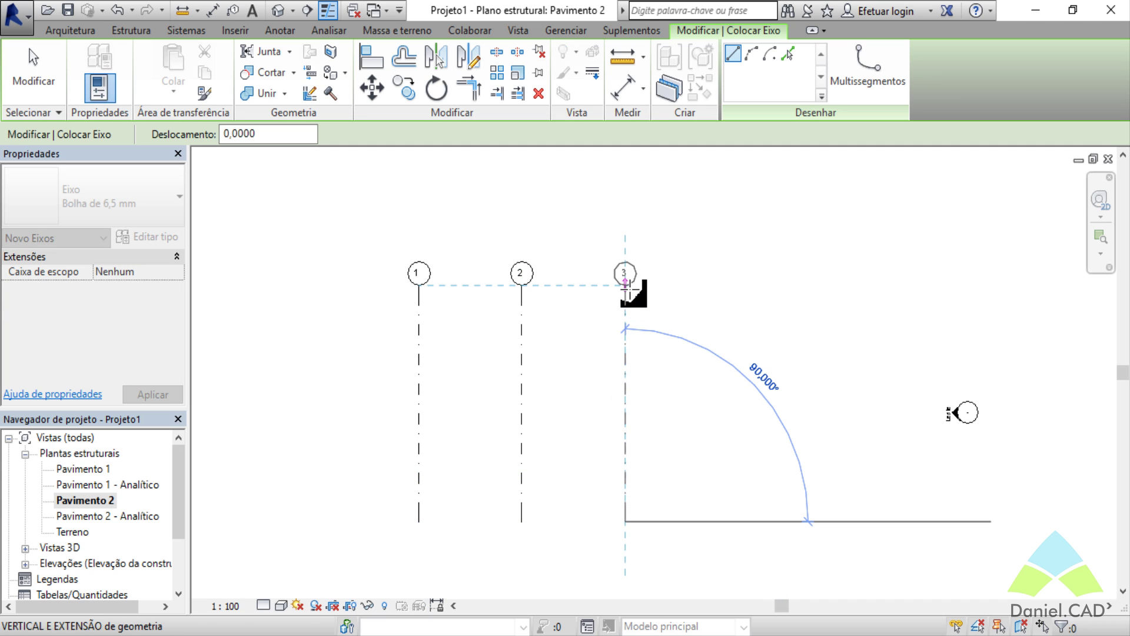
pyautogui.click(626, 285)
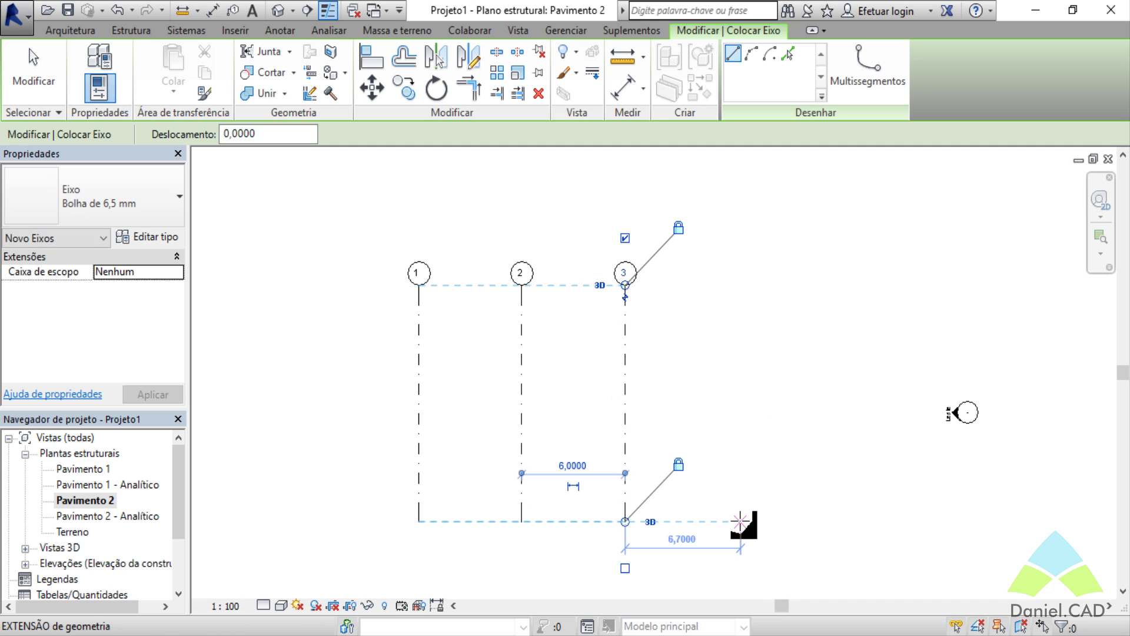
pyautogui.write('6')
pyautogui.press('Return')
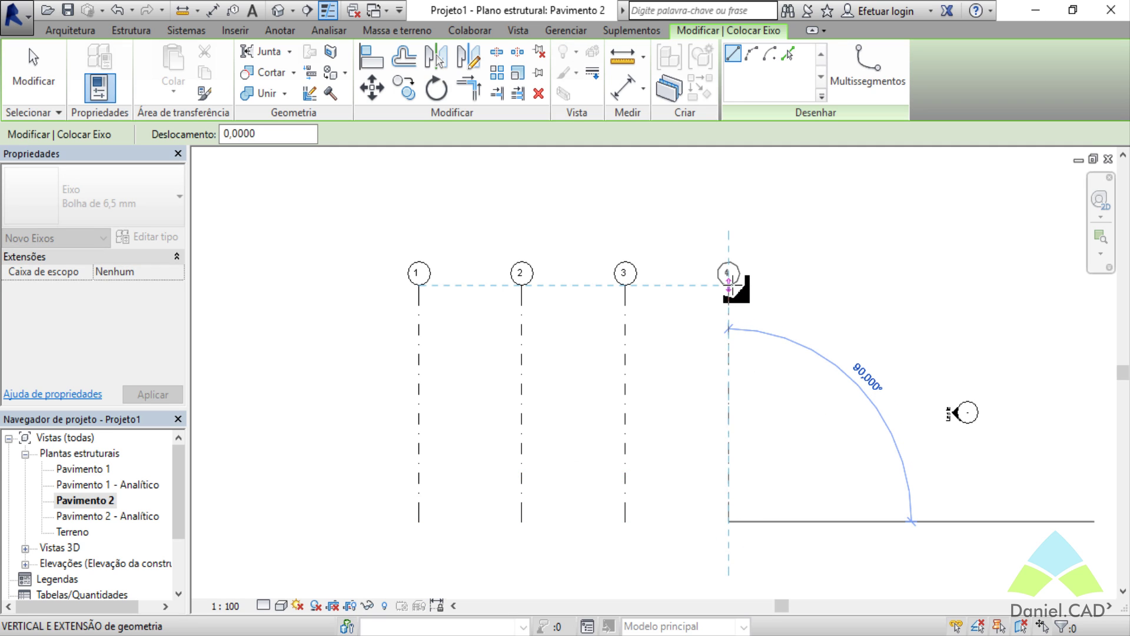
pyautogui.click(729, 285)
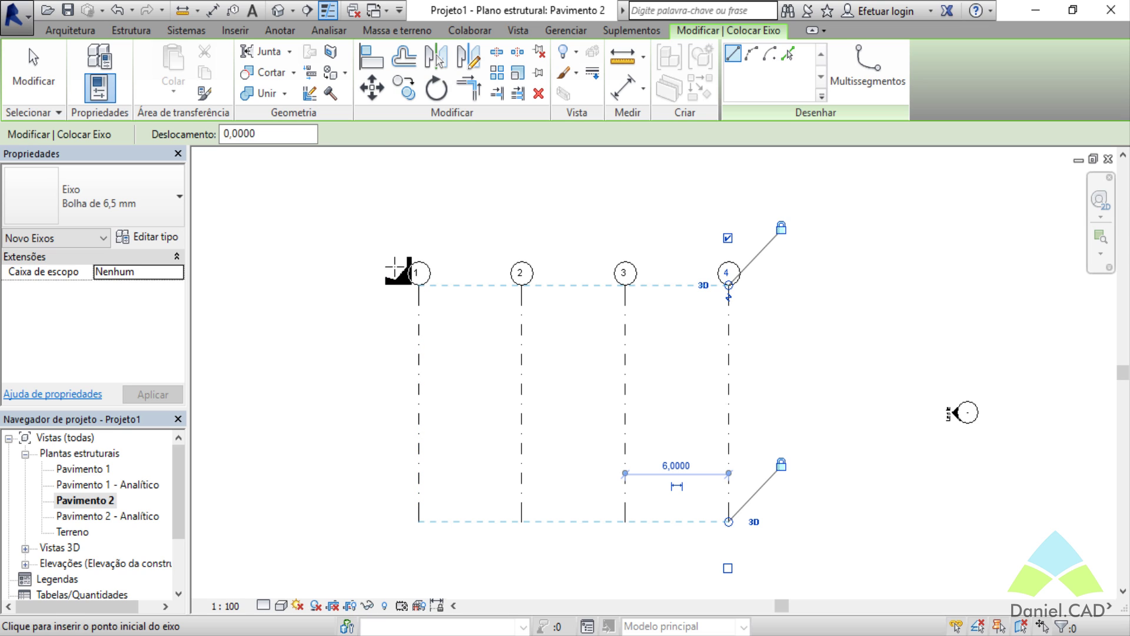
# Step: Draw a horizontal grid line from left to right across the upper part of the four vertical grids
pyautogui.click(380, 327)
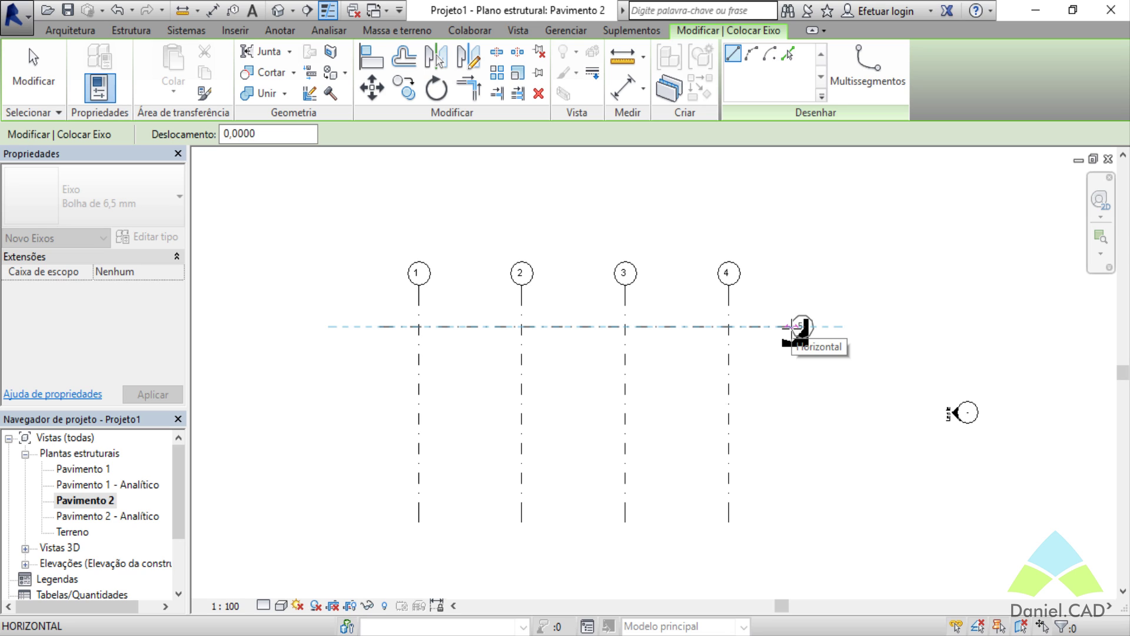
pyautogui.click(791, 326)
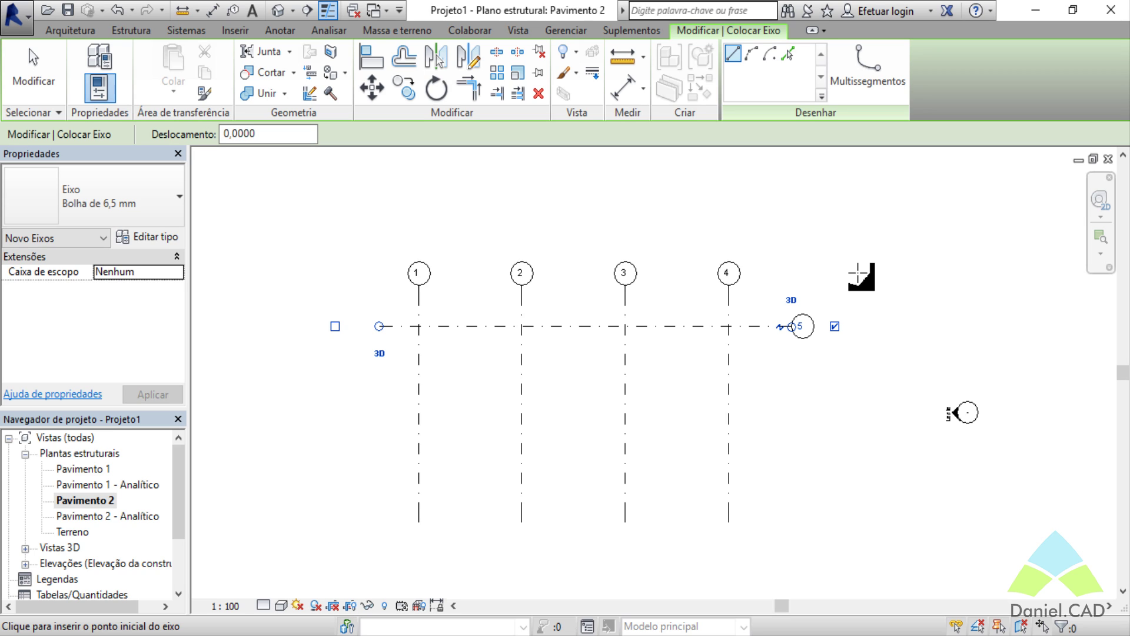
pyautogui.press('Escape')
pyautogui.press('Escape')
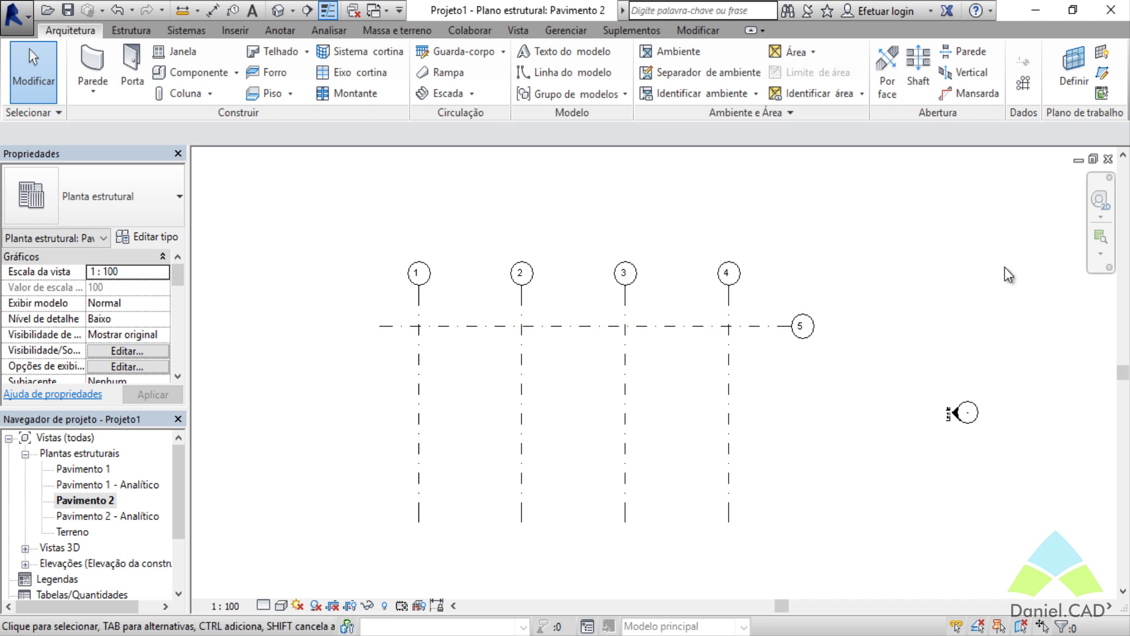
# Step: Rename the horizontal grid line as A
pyautogui.scroll(5, 831, 330)
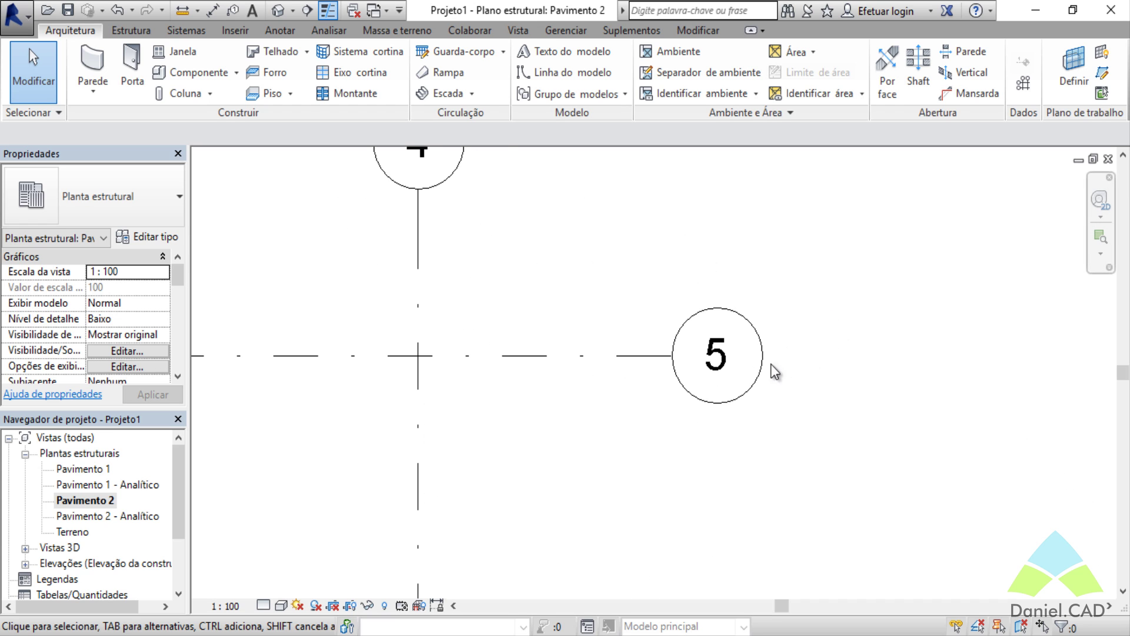
pyautogui.click(723, 372)
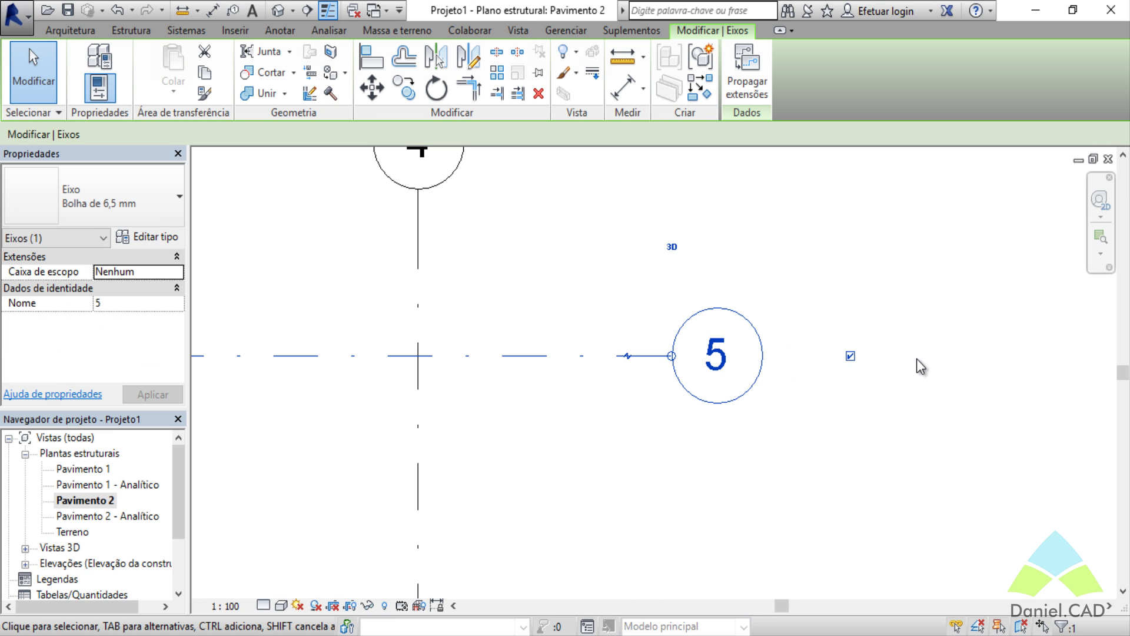
pyautogui.click(721, 365)
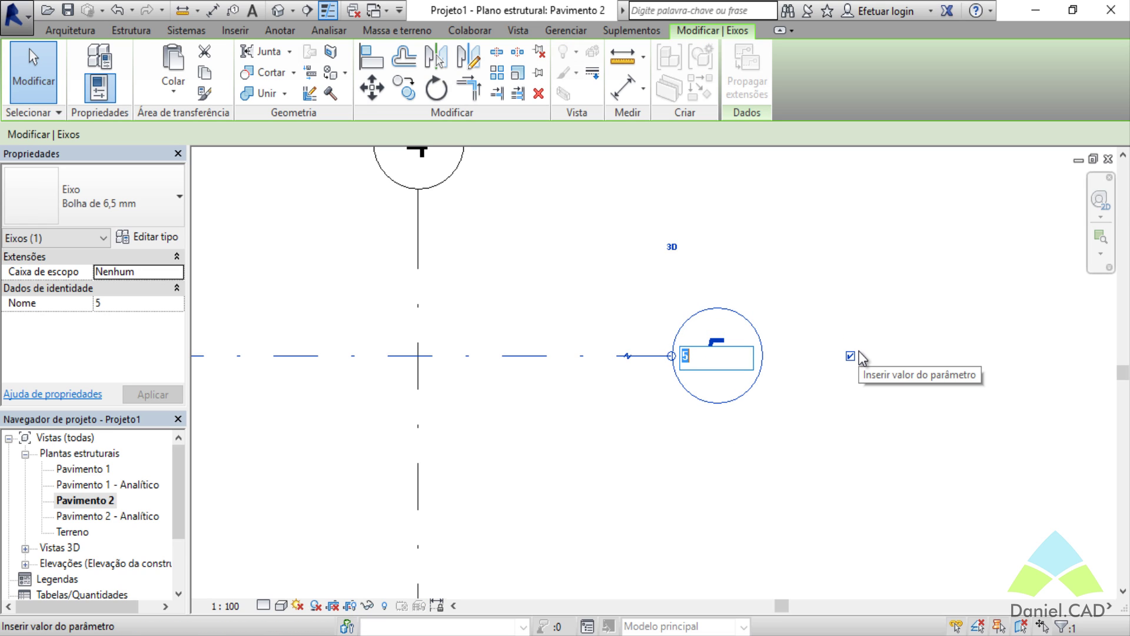
pyautogui.write('A')
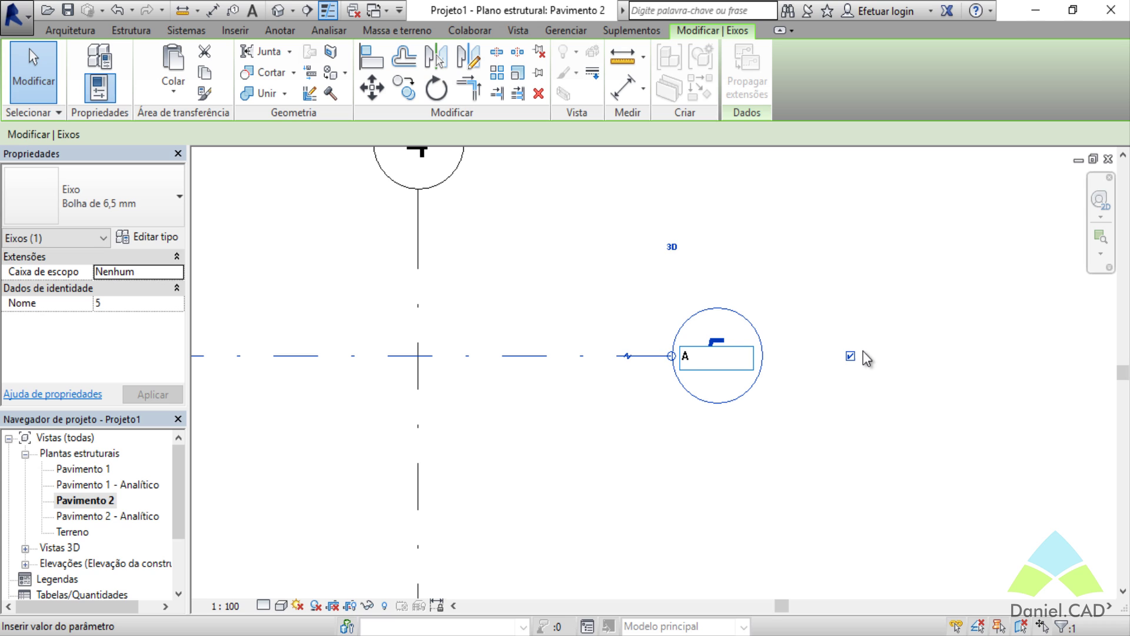
pyautogui.click(861, 437)
# Step: Show grid A's bubble at its left end and hide the bubble at its right end
pyautogui.scroll(-5, 858, 430)
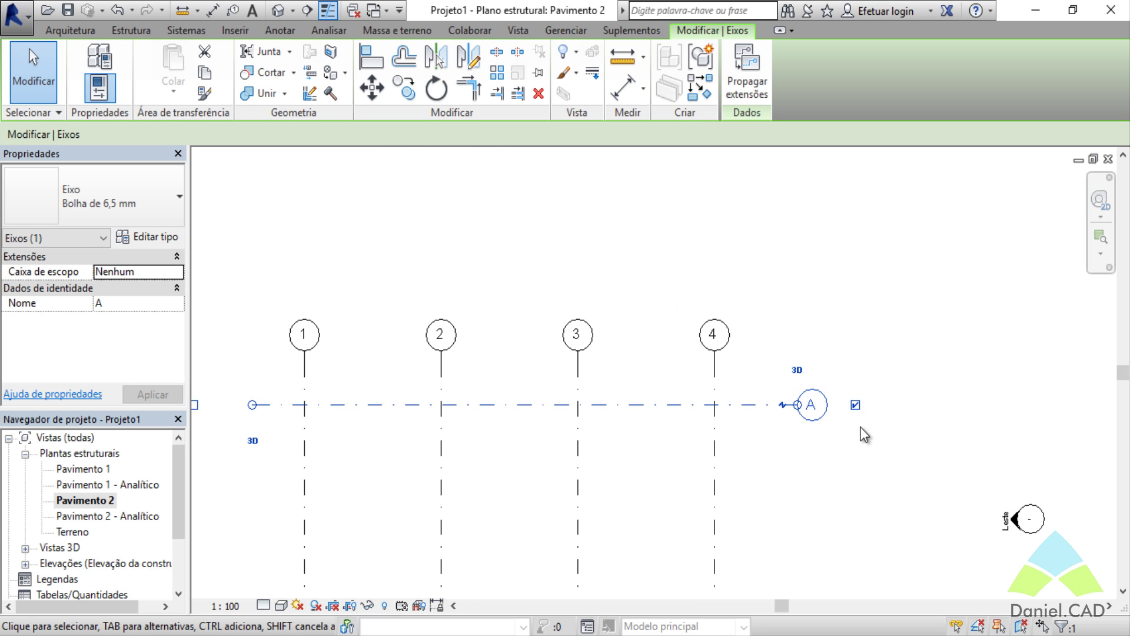
pyautogui.moveTo(863, 433)
pyautogui.mouseDown(button='middle')
pyautogui.moveTo(850, 450)
pyautogui.moveTo(868, 445)
pyautogui.mouseUp(button='middle')
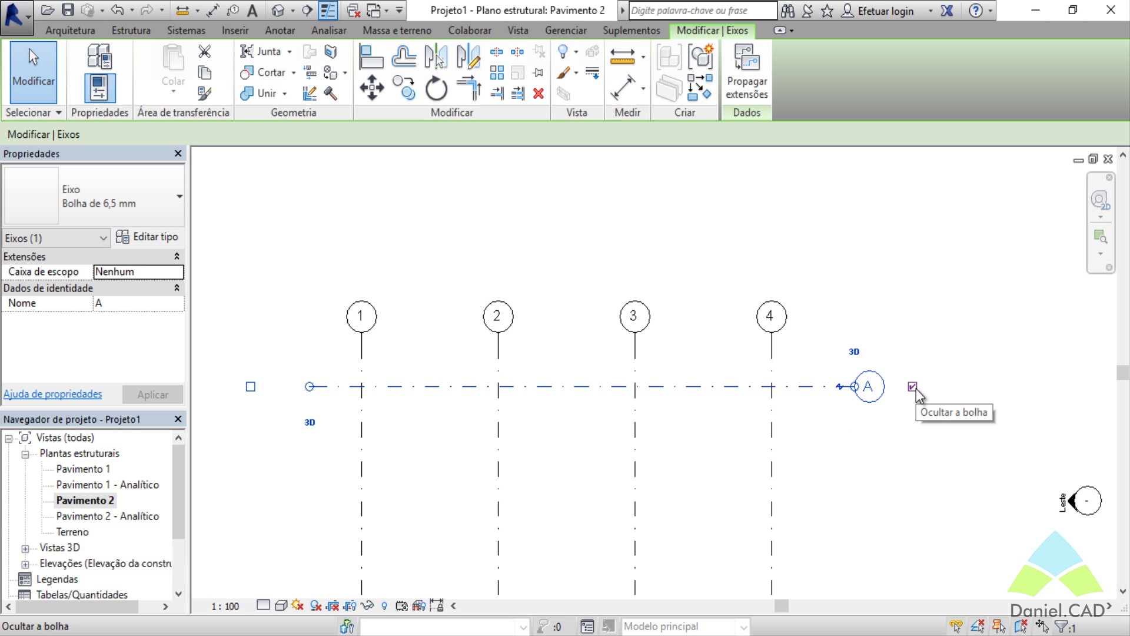
pyautogui.click(251, 387)
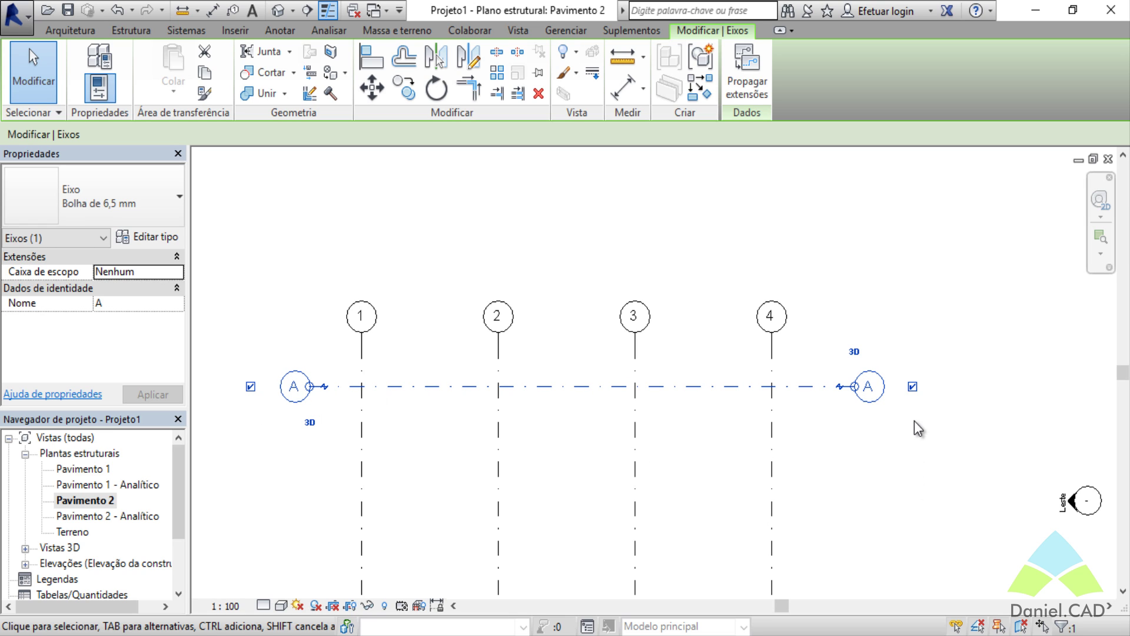
pyautogui.click(913, 387)
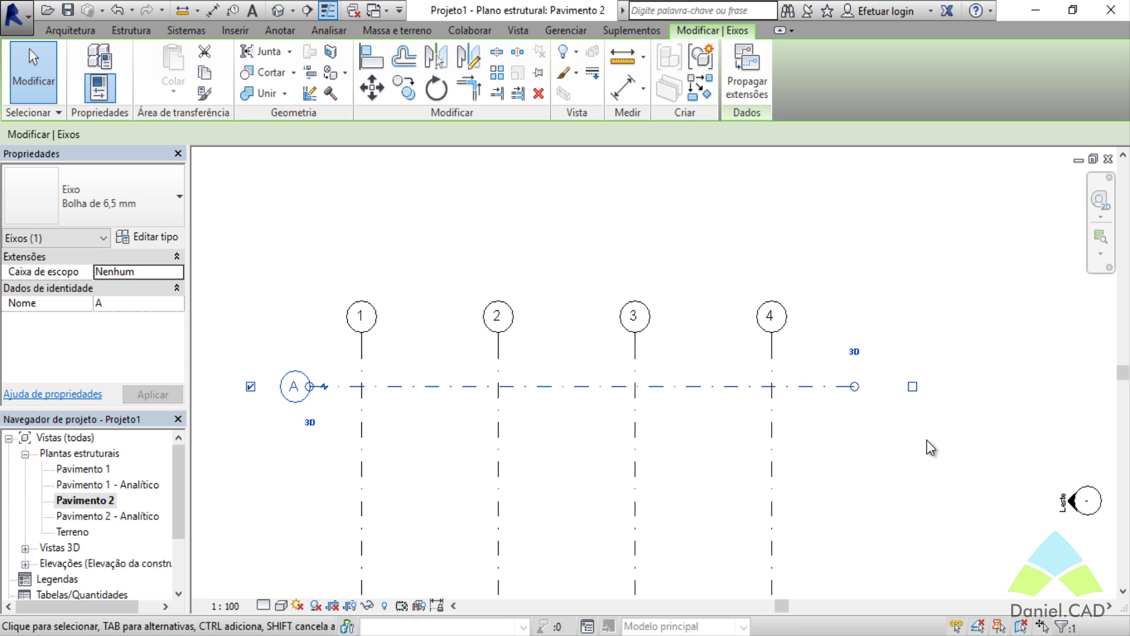
pyautogui.click(881, 500)
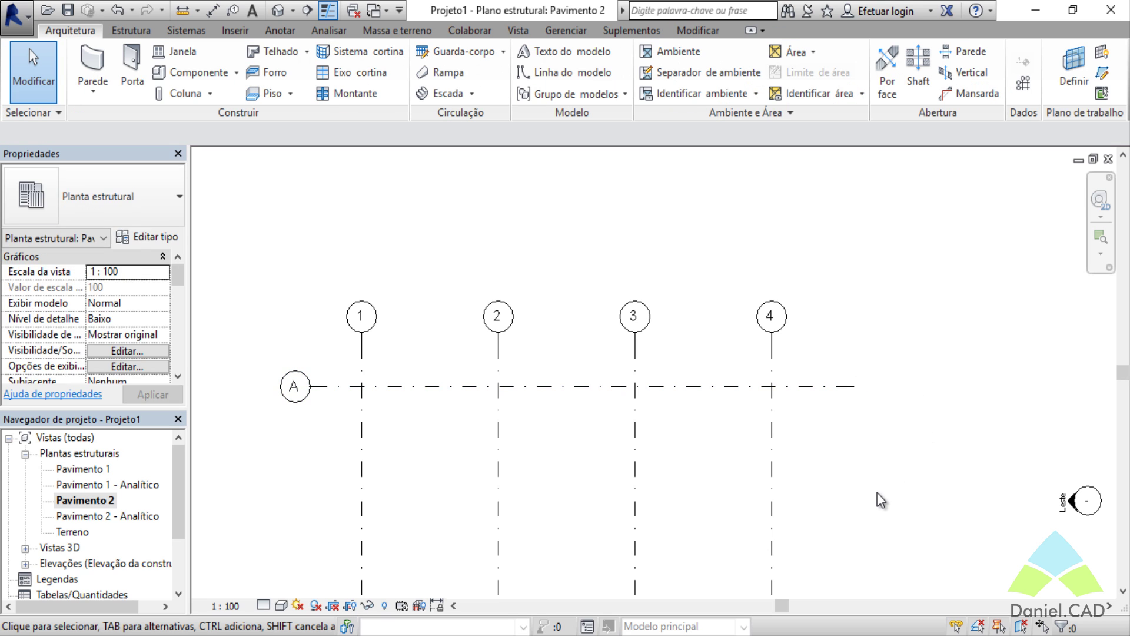
# Step: Draw a horizontal grid line from right to left 3 m below grid A, aligned with its ends
pyautogui.moveTo(869, 509); pyautogui.dragTo(862, 423, button='middle')
pyautogui.scroll(-2, 862, 423)
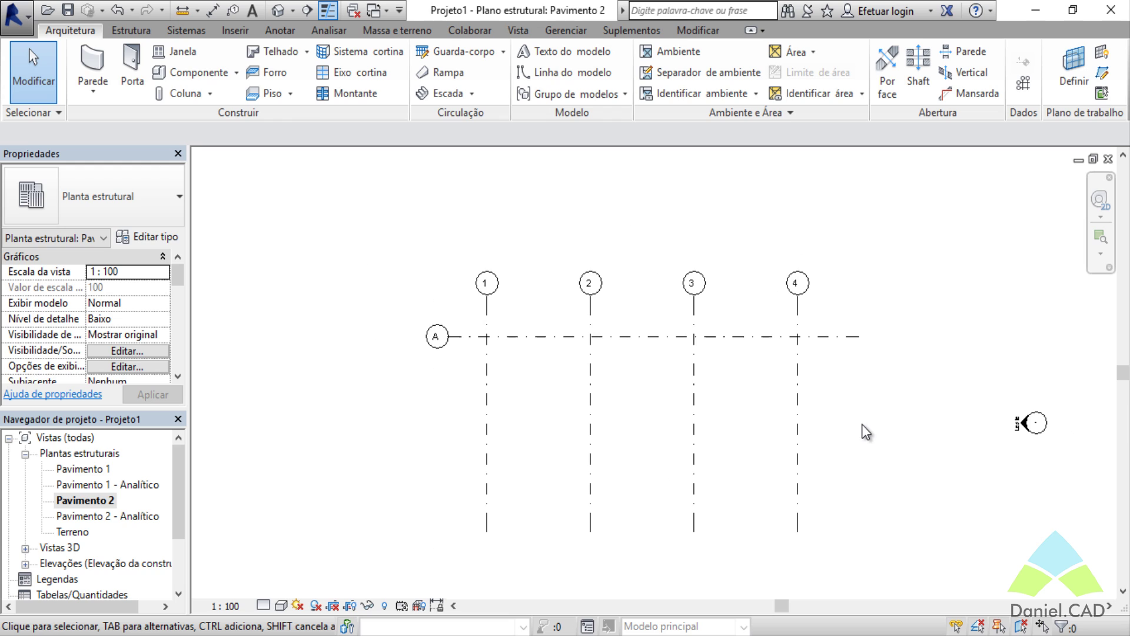
pyautogui.scroll(1, 859, 455)
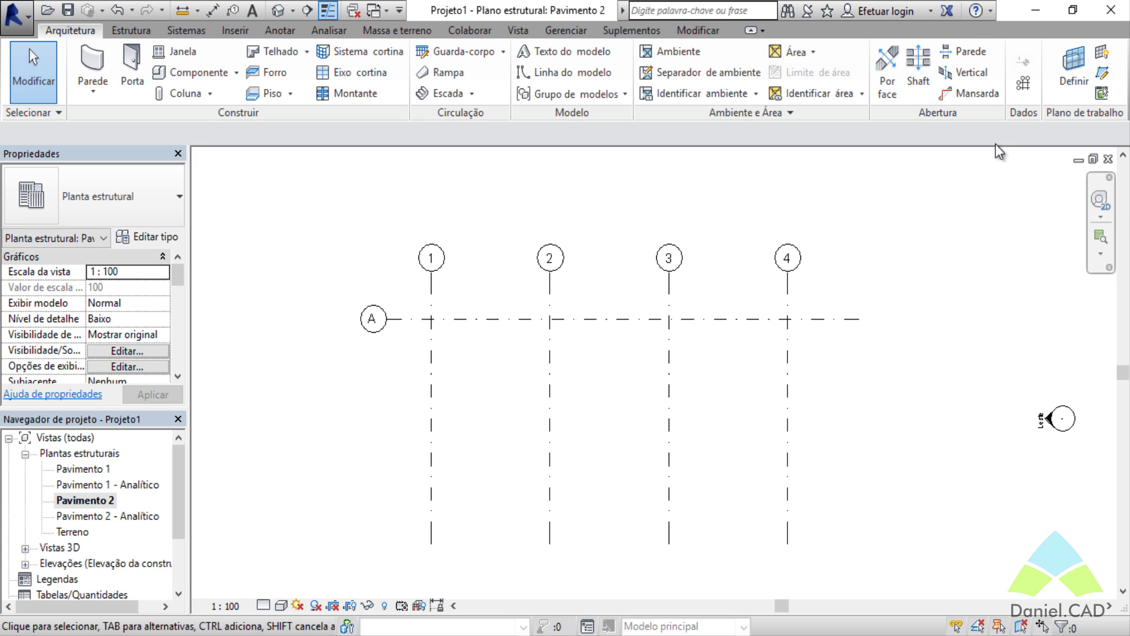
pyautogui.click(1024, 82)
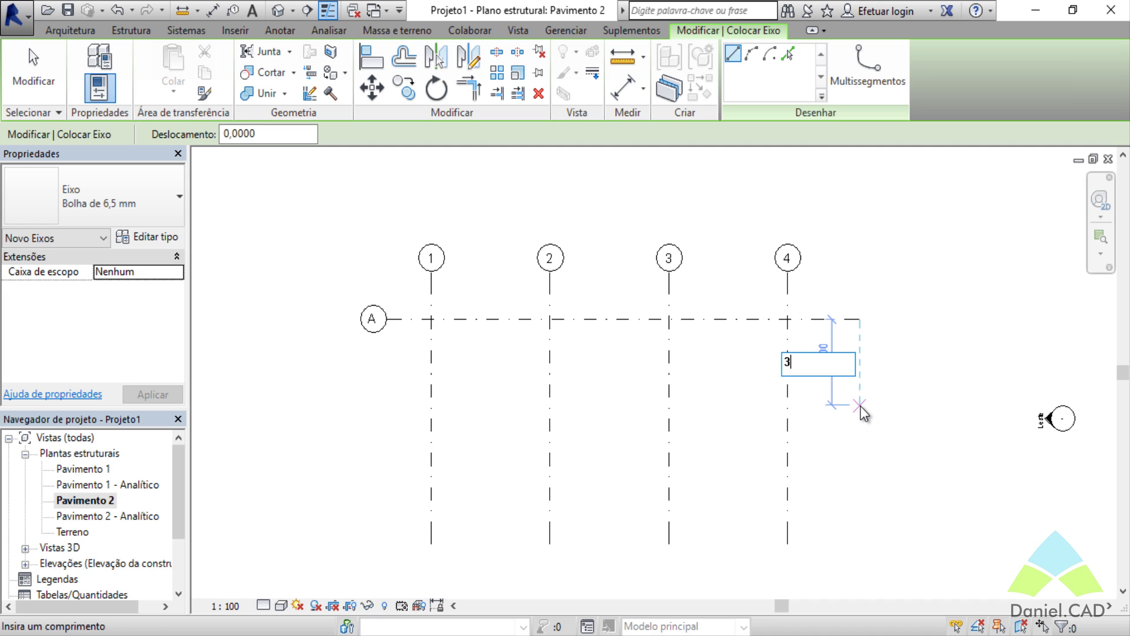
pyautogui.click(859, 381)
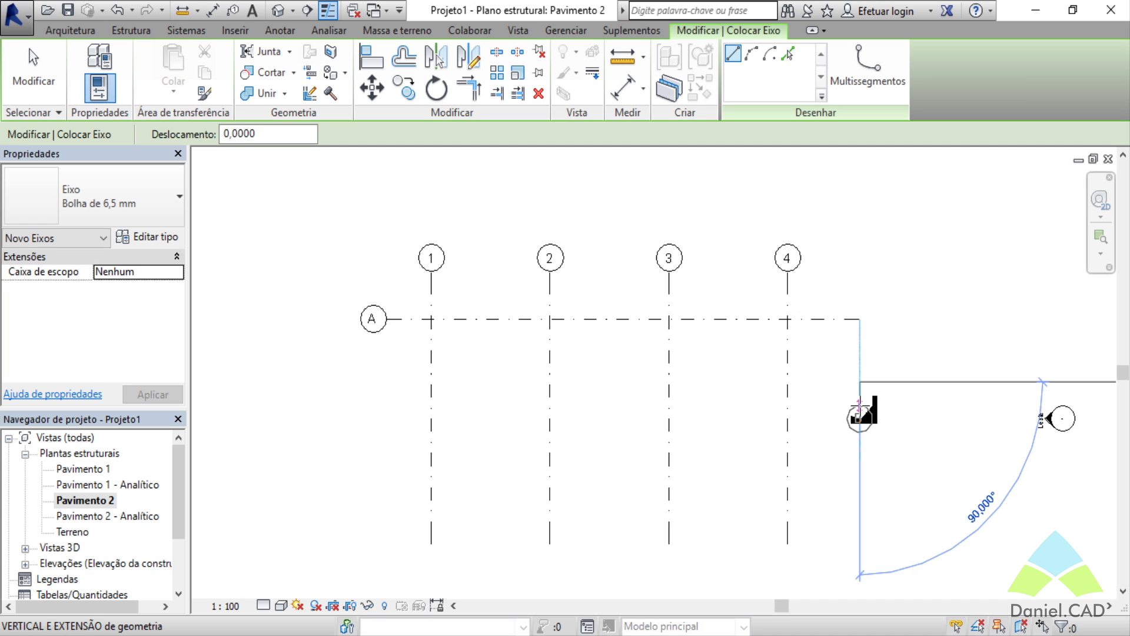
pyautogui.click(387, 382)
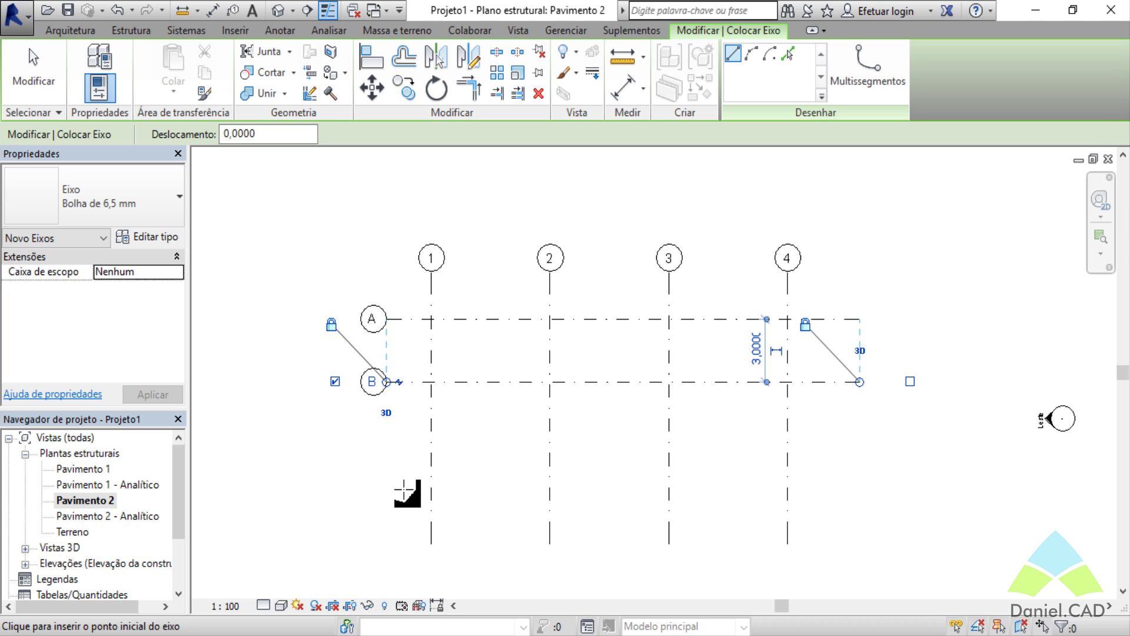
# Step: Draw a third horizontal grid line below grid B at the same 3 m spacing, aligned with the ends above
pyautogui.click(859, 441)
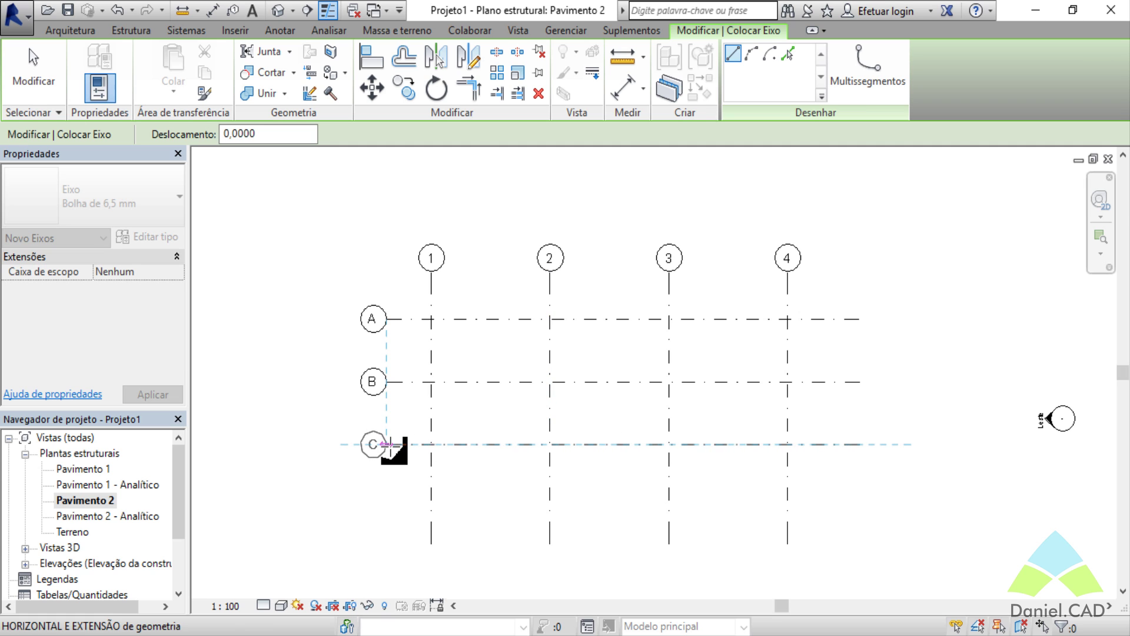
pyautogui.click(386, 444)
pyautogui.press('Escape')
pyautogui.press('Escape')
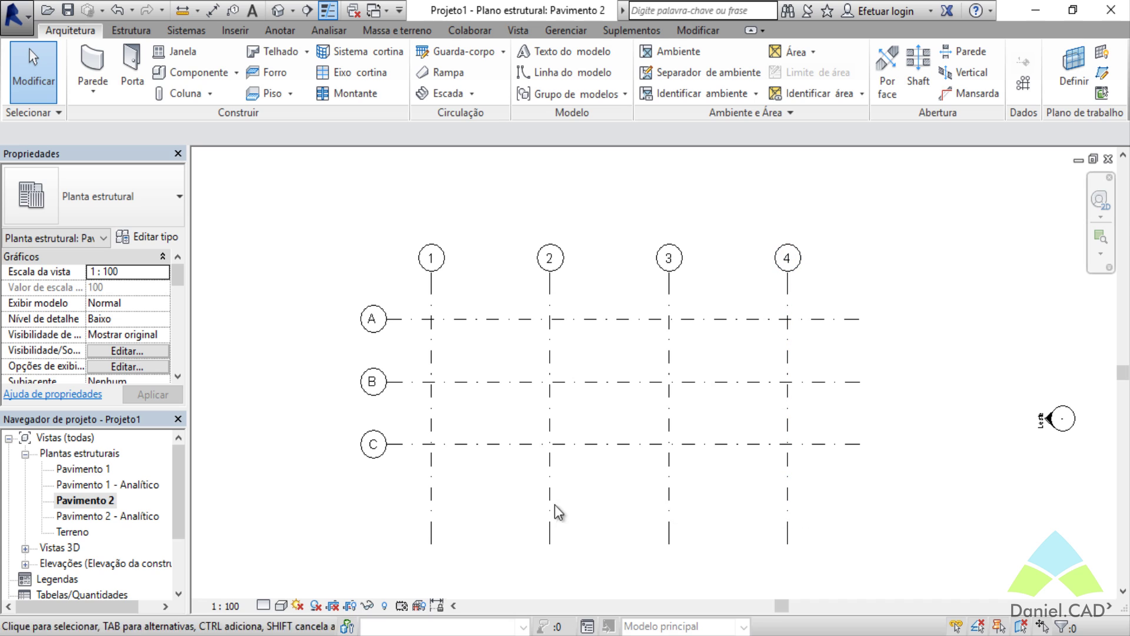
# Step: Shorten the aligned lower ends of the vertical grids so they stop just below grid C
pyautogui.click(432, 513)
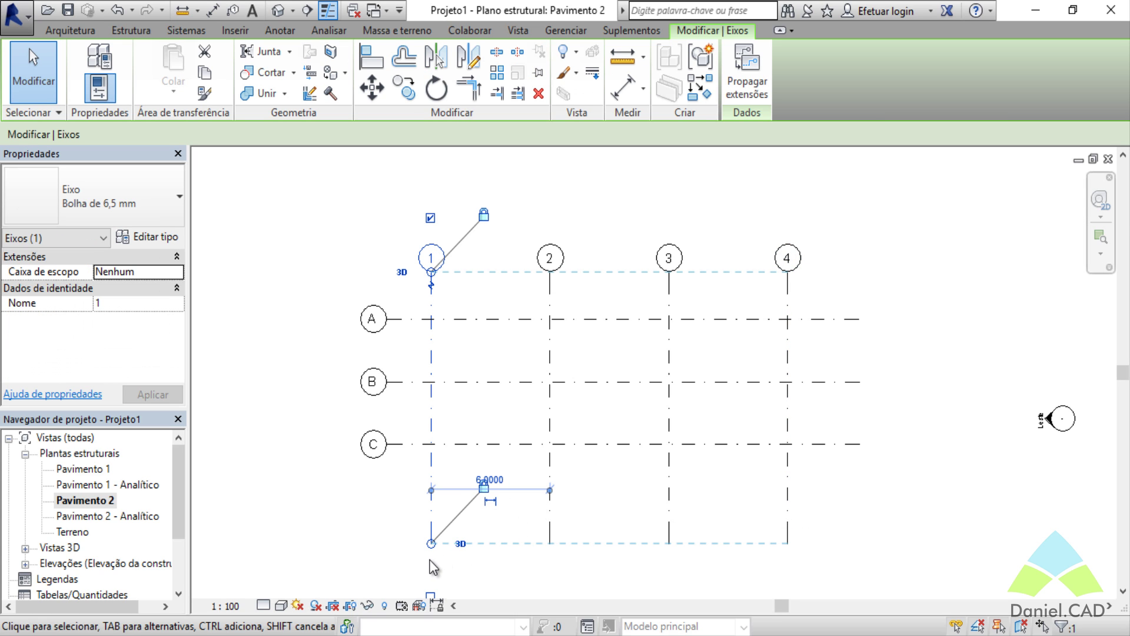
pyautogui.click(550, 537)
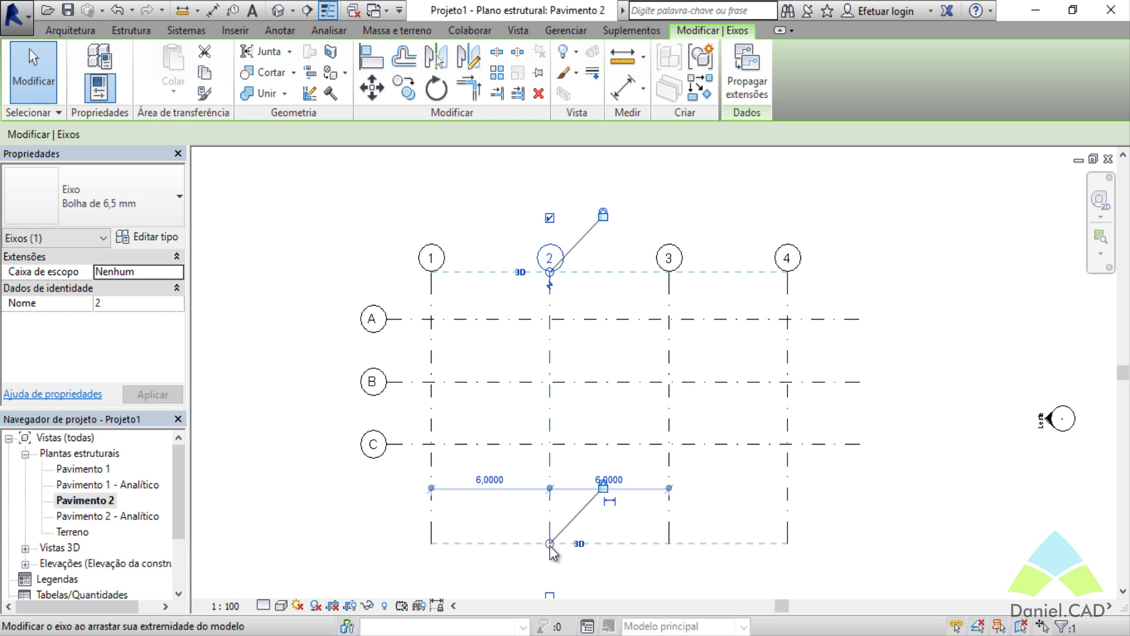
pyautogui.moveTo(550, 543); pyautogui.dragTo(550, 479)
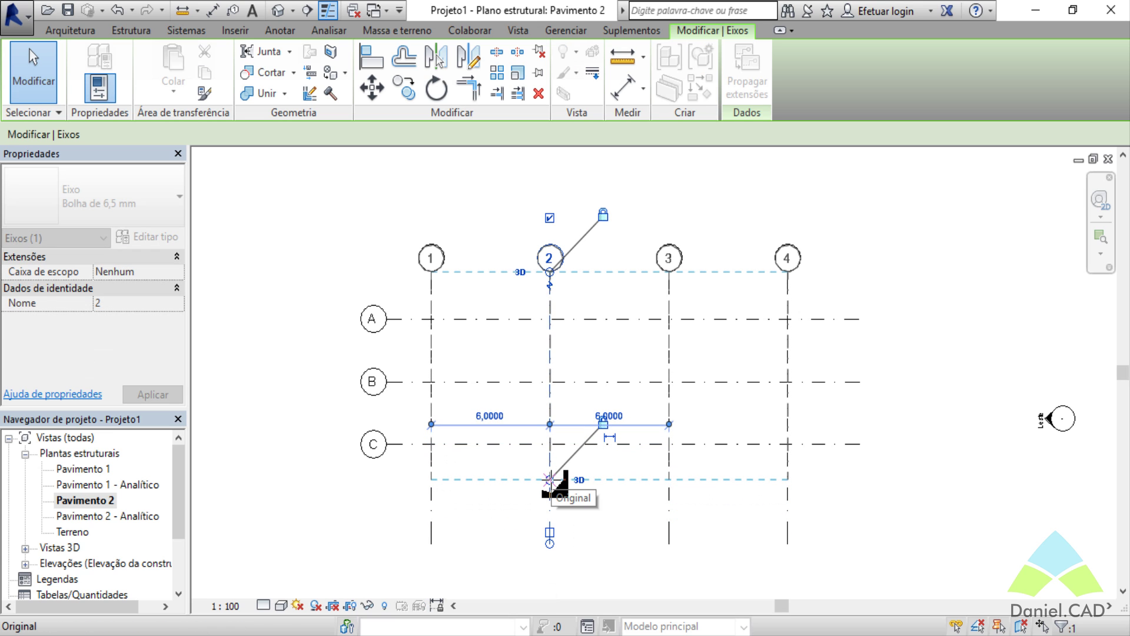
# Step: Deselect grid 2 and bring the complete grid layout closer into view
pyautogui.click(577, 537)
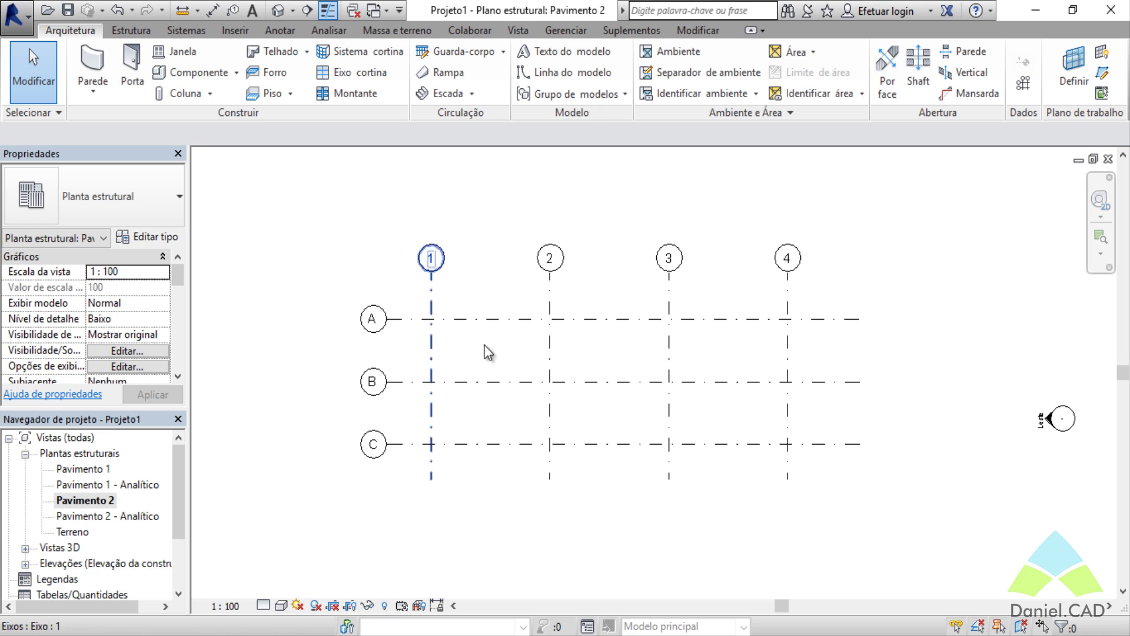
pyautogui.scroll(2, 518, 427)
pyautogui.moveTo(521, 434); pyautogui.dragTo(544, 440, button='middle')
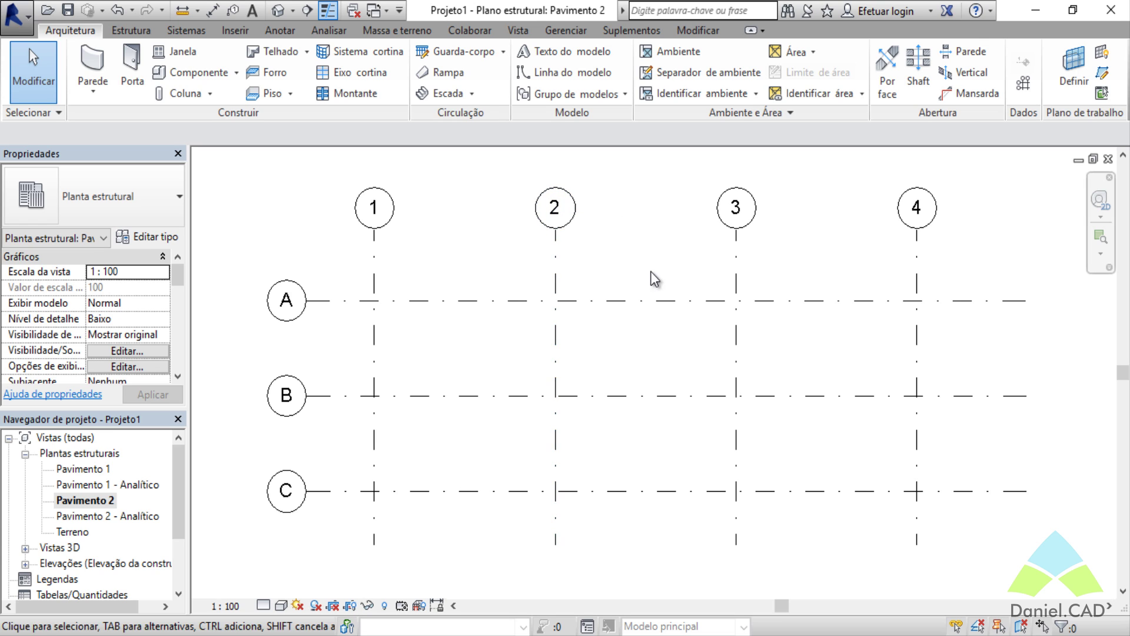
# Step: Start placing a structural beam and open the list of available beam types
pyautogui.click(131, 31)
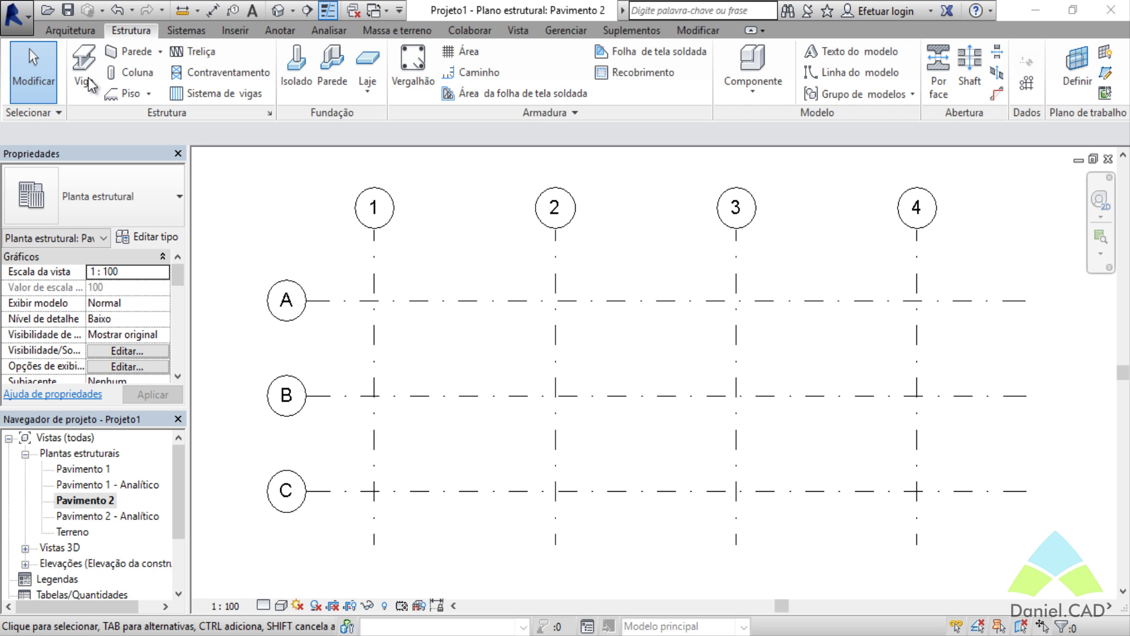
pyautogui.click(86, 32)
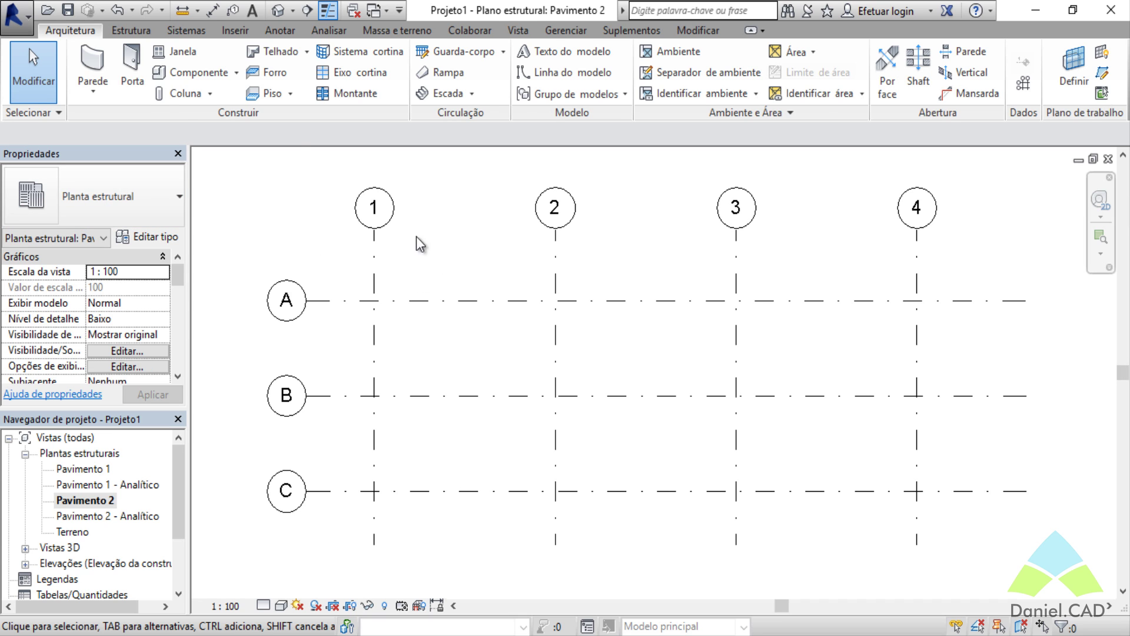
pyautogui.scroll(-1, 94, 70)
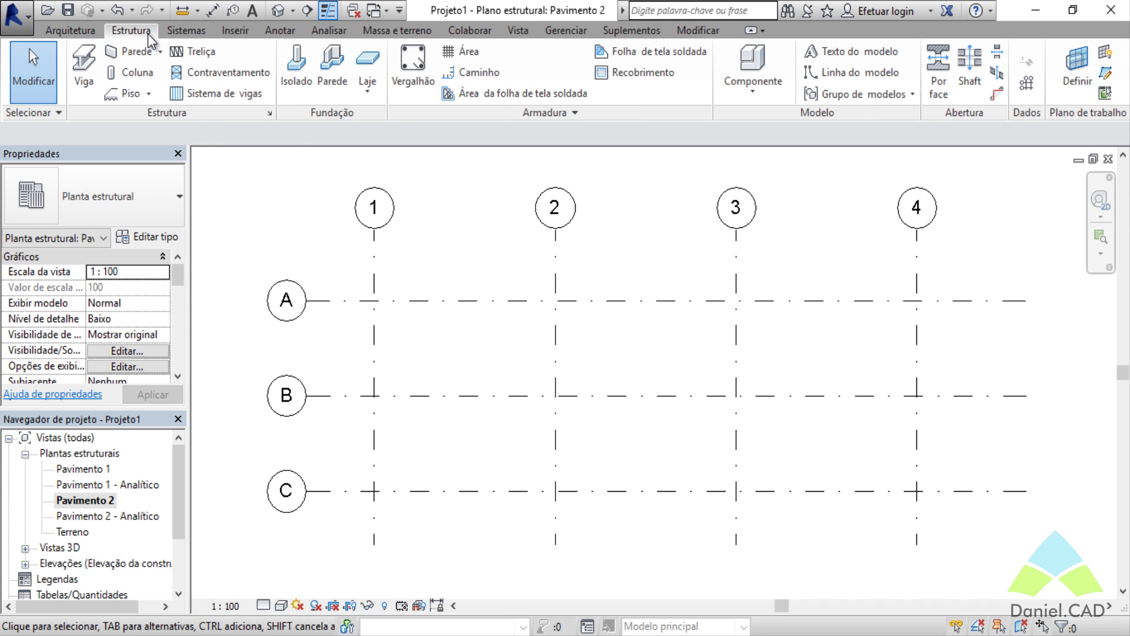
pyautogui.click(93, 84)
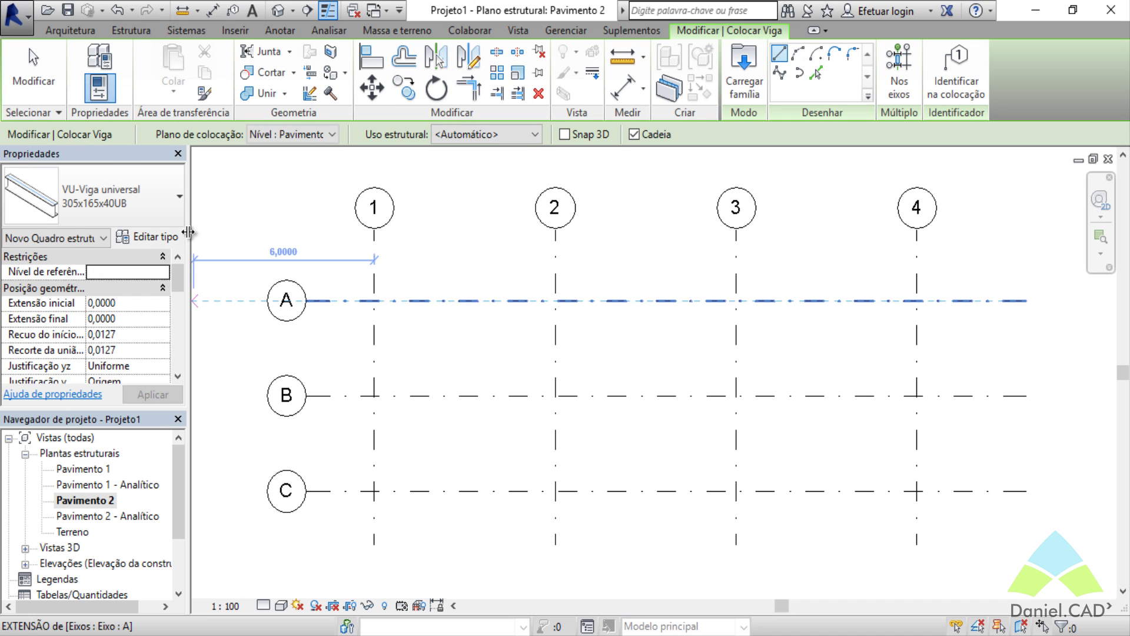
pyautogui.click(178, 208)
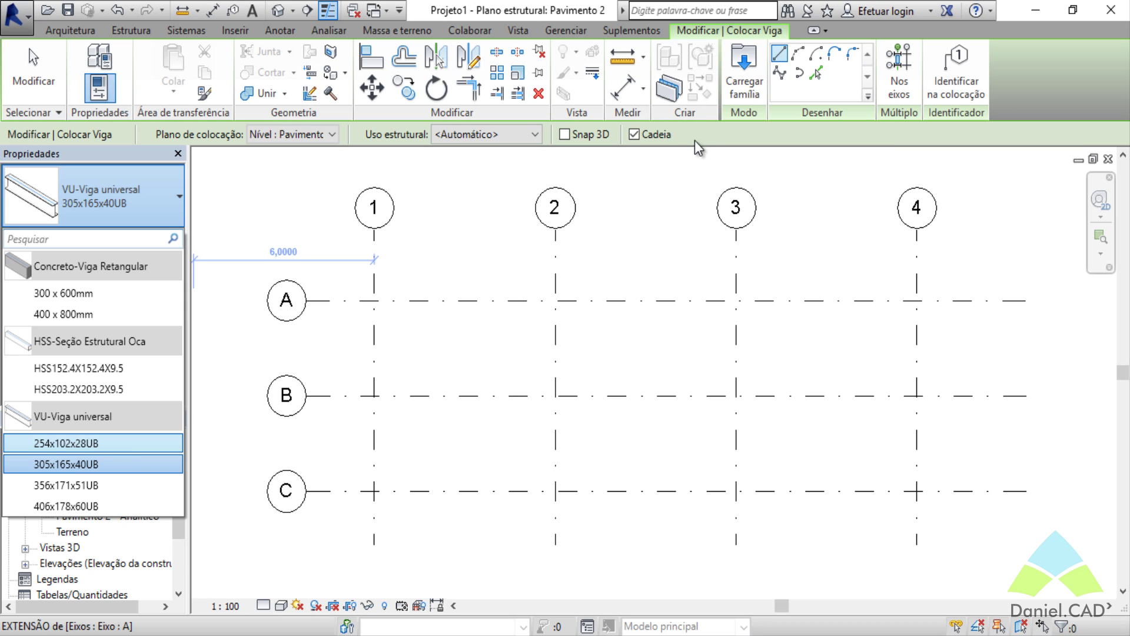
# Step: Browse the Esqueleto estrutural and Aço folders of the Brazil family library for loadable beam families, without loading any
pyautogui.click(749, 76)
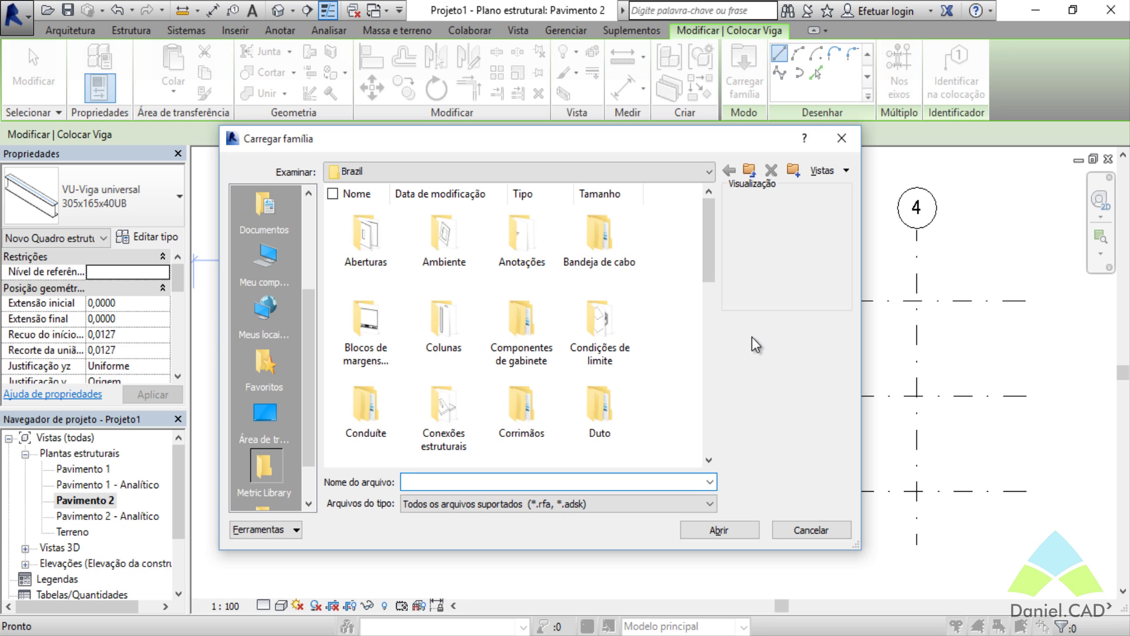
pyautogui.moveTo(712, 260); pyautogui.dragTo(709, 316)
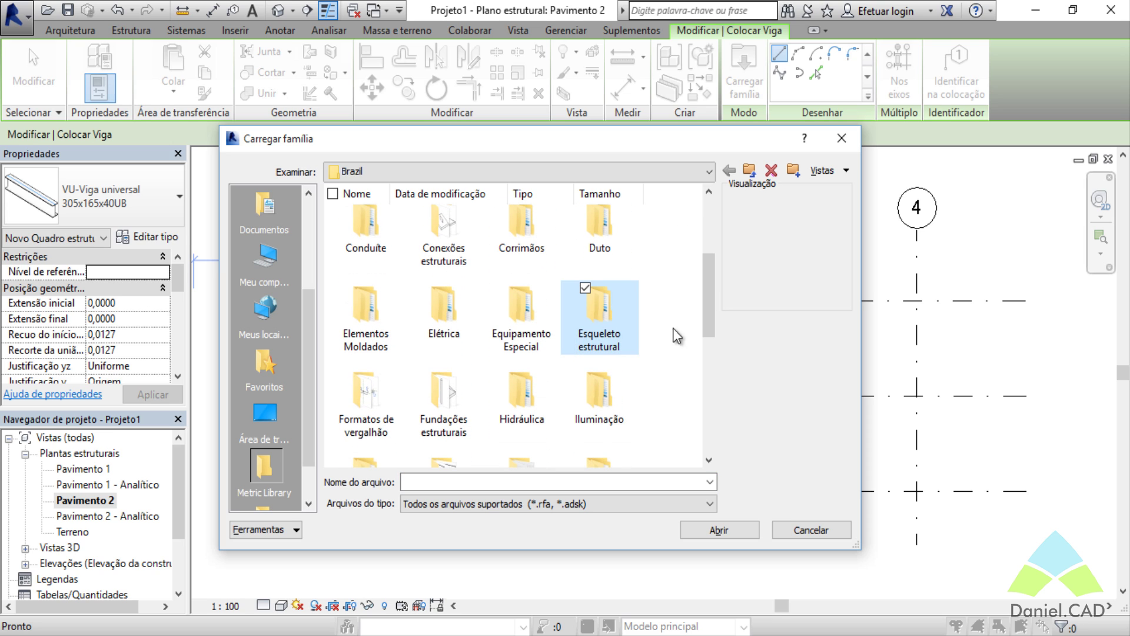
pyautogui.click(595, 333)
pyautogui.doubleClick(598, 321)
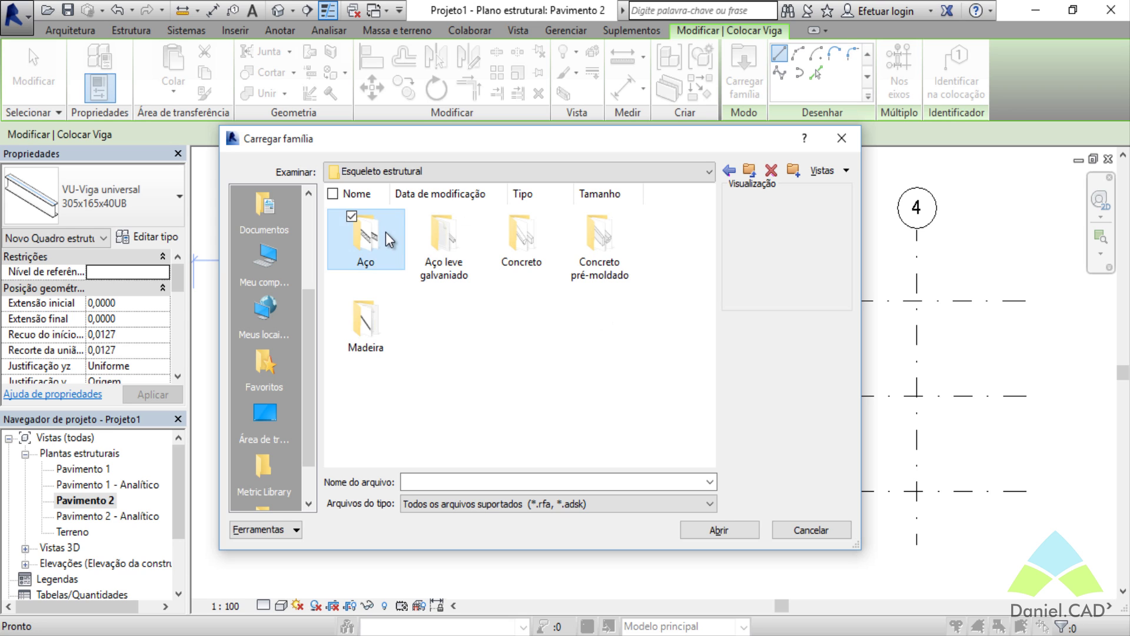
pyautogui.doubleClick(371, 235)
pyautogui.moveTo(712, 295); pyautogui.dragTo(712, 371)
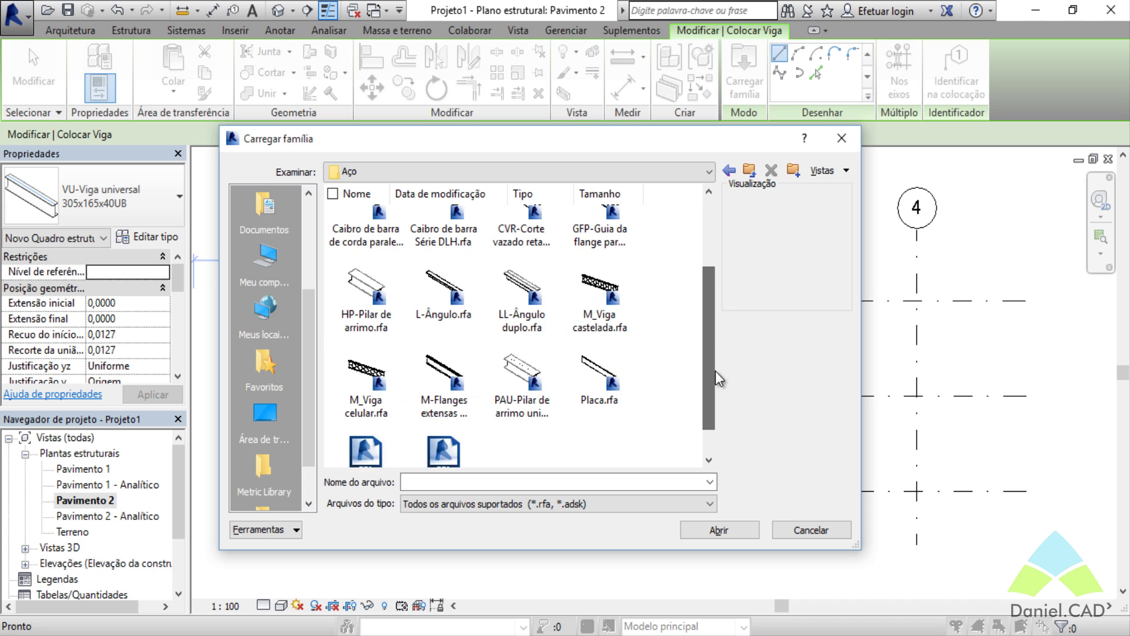
pyautogui.click(729, 170)
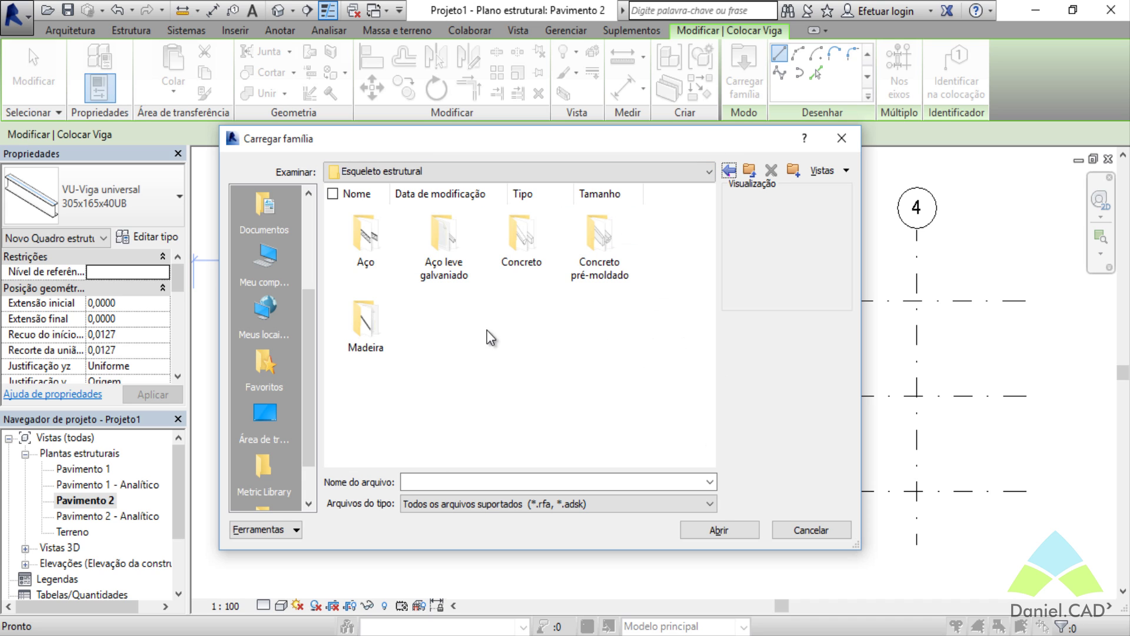
pyautogui.click(847, 143)
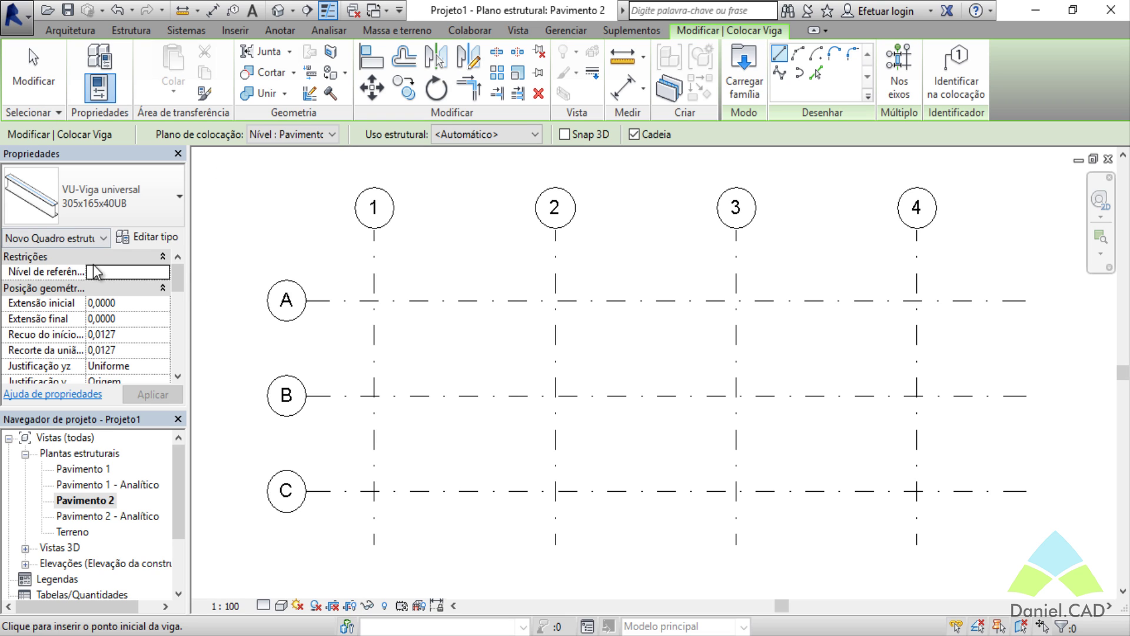
# Step: Examine the structural parameters and dimensions in the type properties of the 305x165x40UB universal beam
pyautogui.click(149, 236)
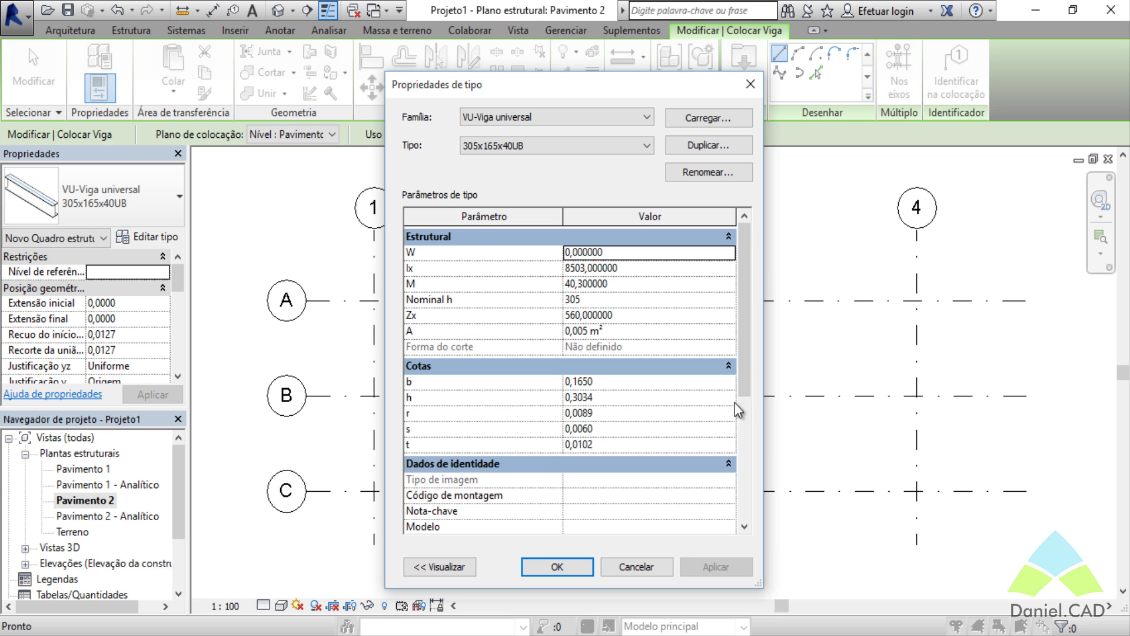
pyautogui.moveTo(745, 341); pyautogui.dragTo(775, 286)
pyautogui.click(758, 85)
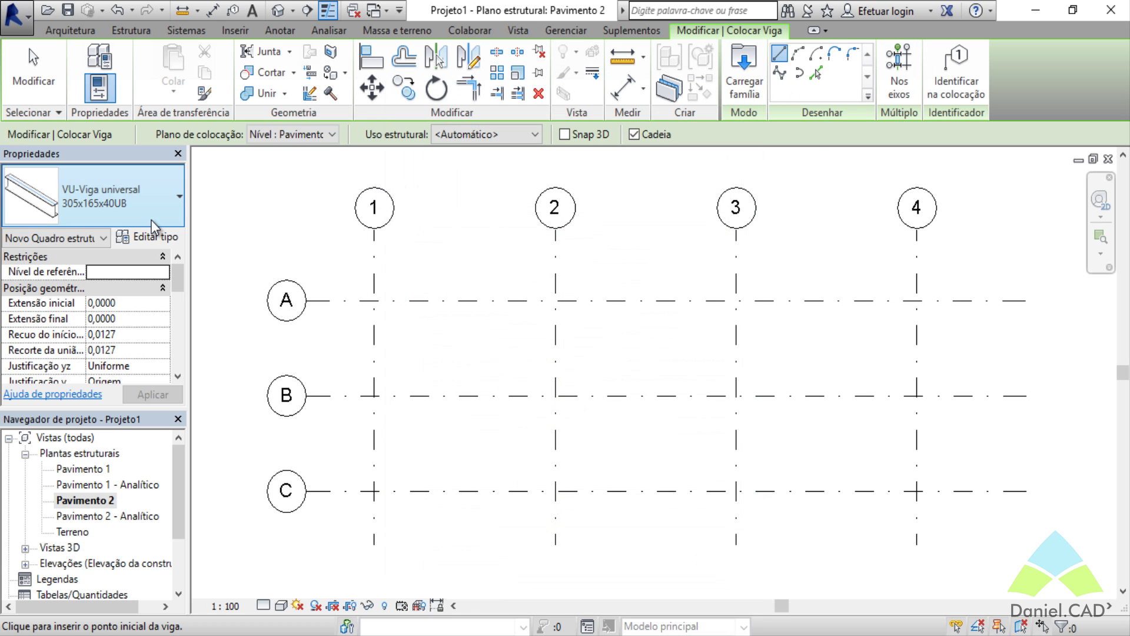
# Step: Choose the VU-Viga universal 356x171x51UB type and draw a beam along grid A from grid 1 to grid 4
pyautogui.click(115, 200)
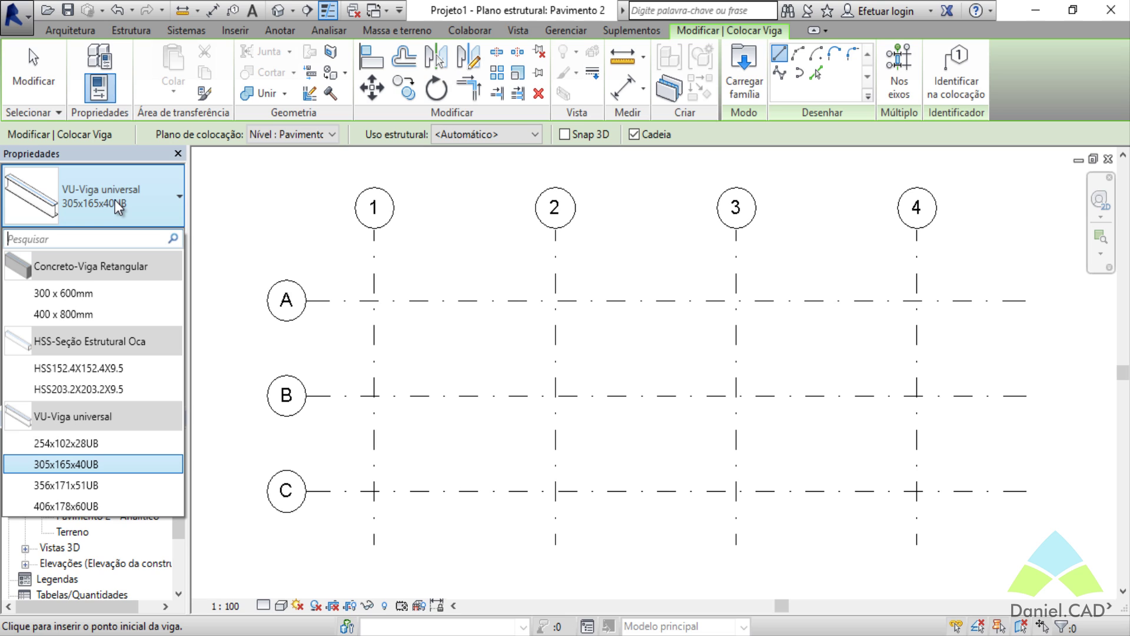
pyautogui.click(85, 487)
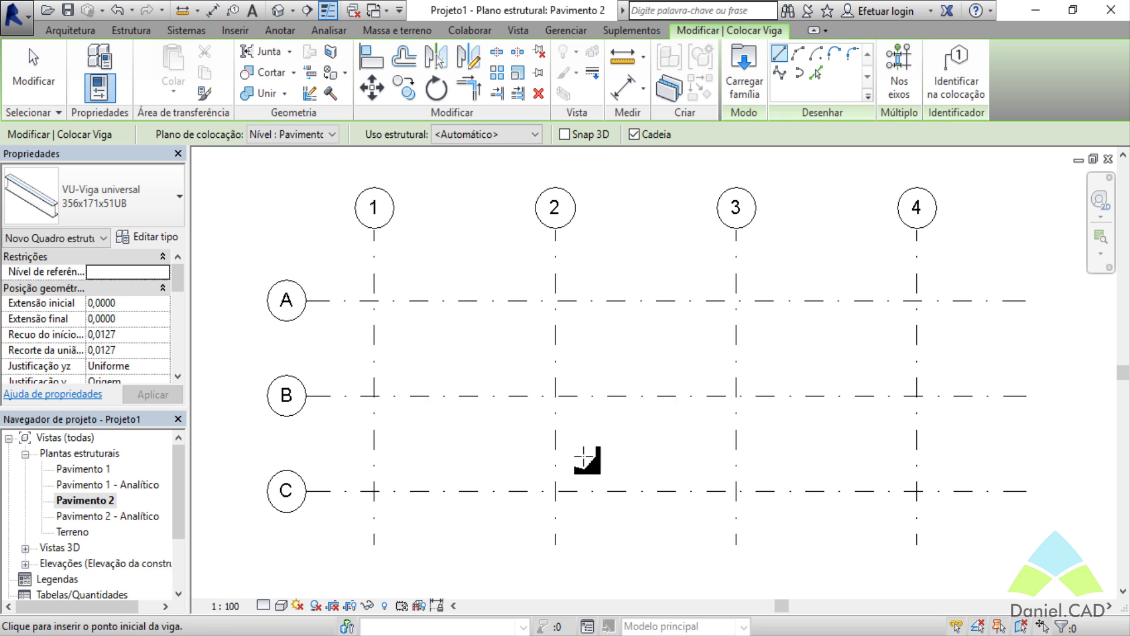
pyautogui.scroll(4, 421, 376)
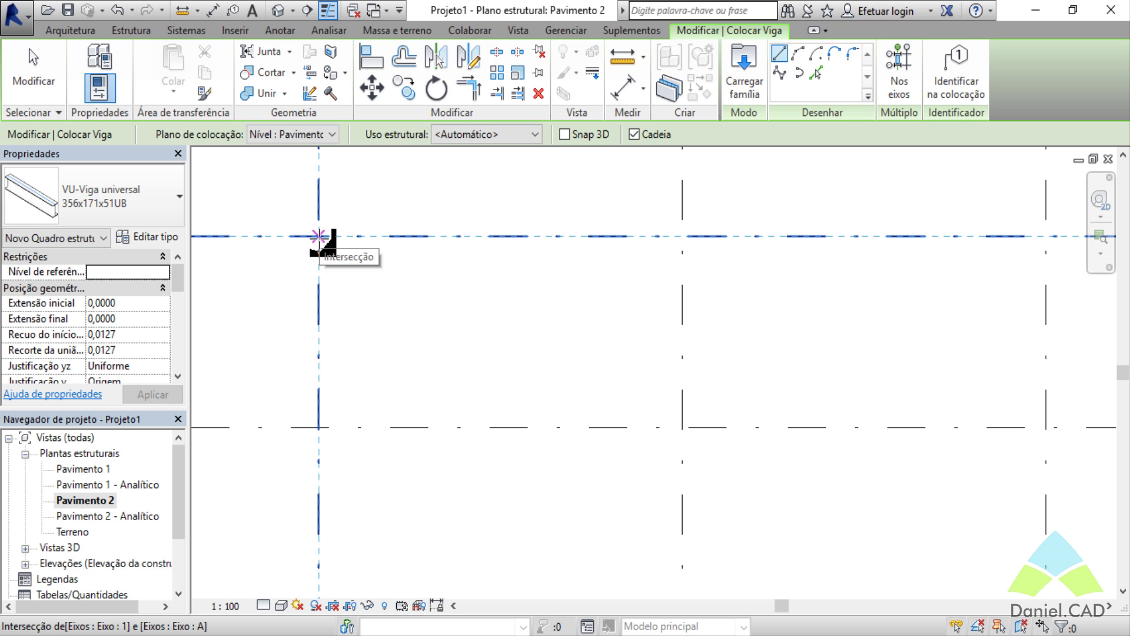
pyautogui.click(318, 236)
pyautogui.scroll(-5, 435, 286)
pyautogui.moveTo(707, 317); pyautogui.dragTo(529, 324, button='middle')
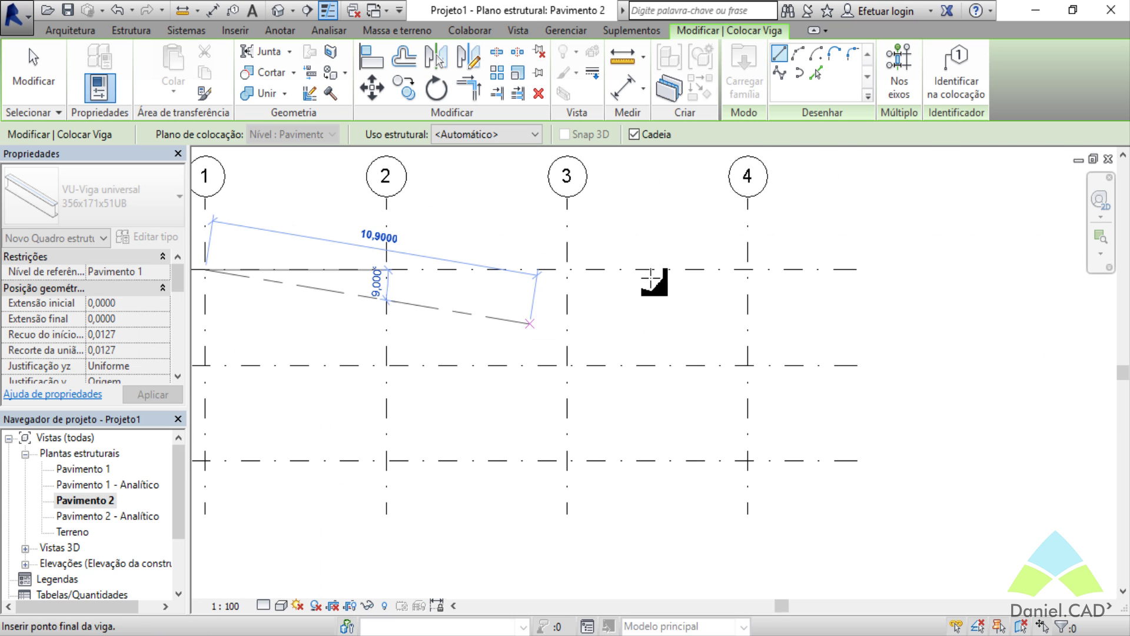
pyautogui.click(748, 269)
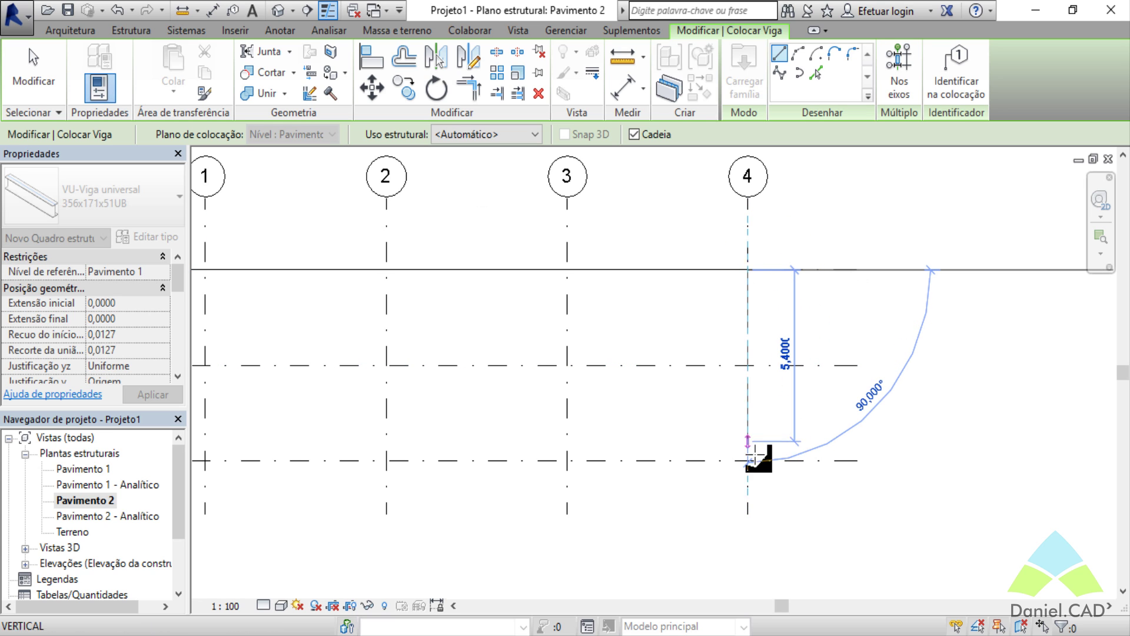
# Step: Continue the beam chain along grid 4, grid C and grid 1 to close the rectangle at A-1, and end the Beam command
pyautogui.click(748, 462)
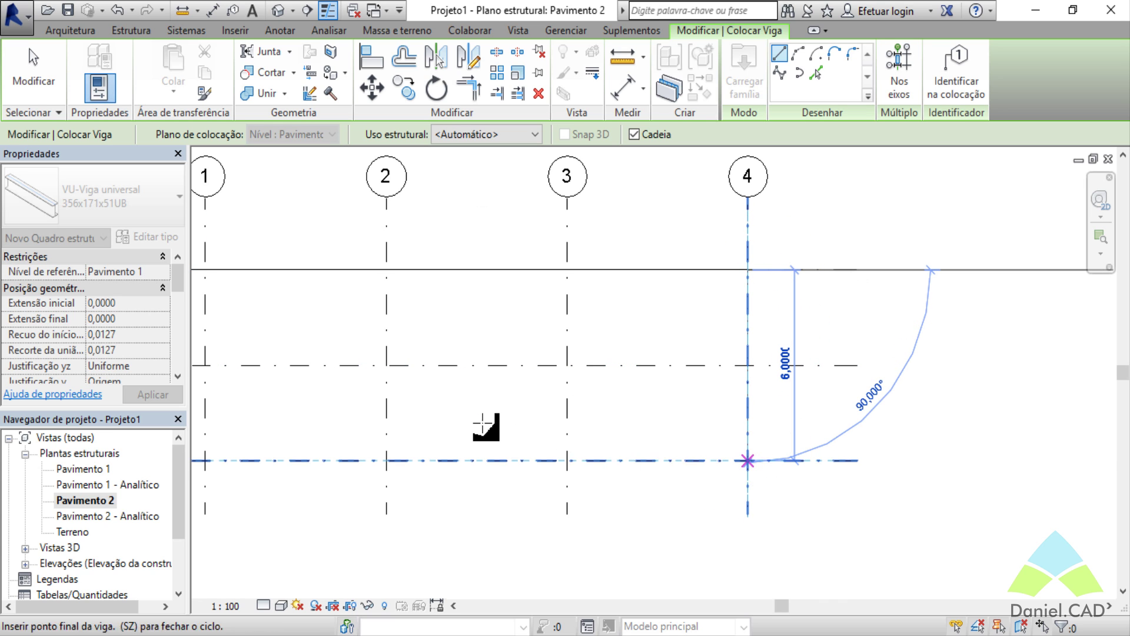
pyautogui.moveTo(483, 423); pyautogui.dragTo(855, 418, button='middle')
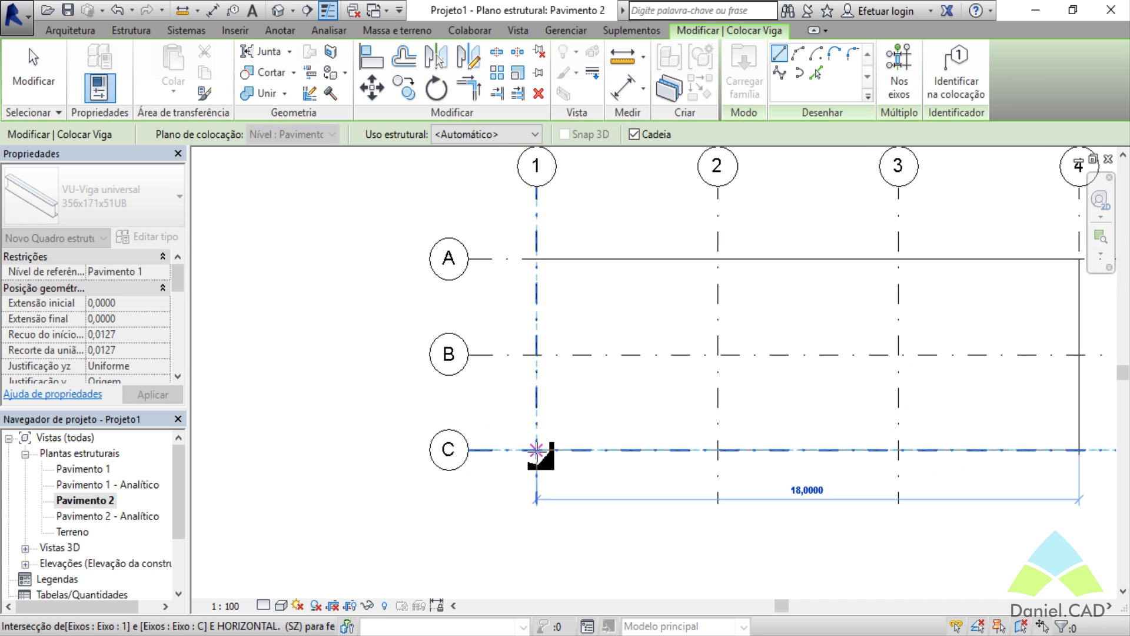
pyautogui.click(535, 450)
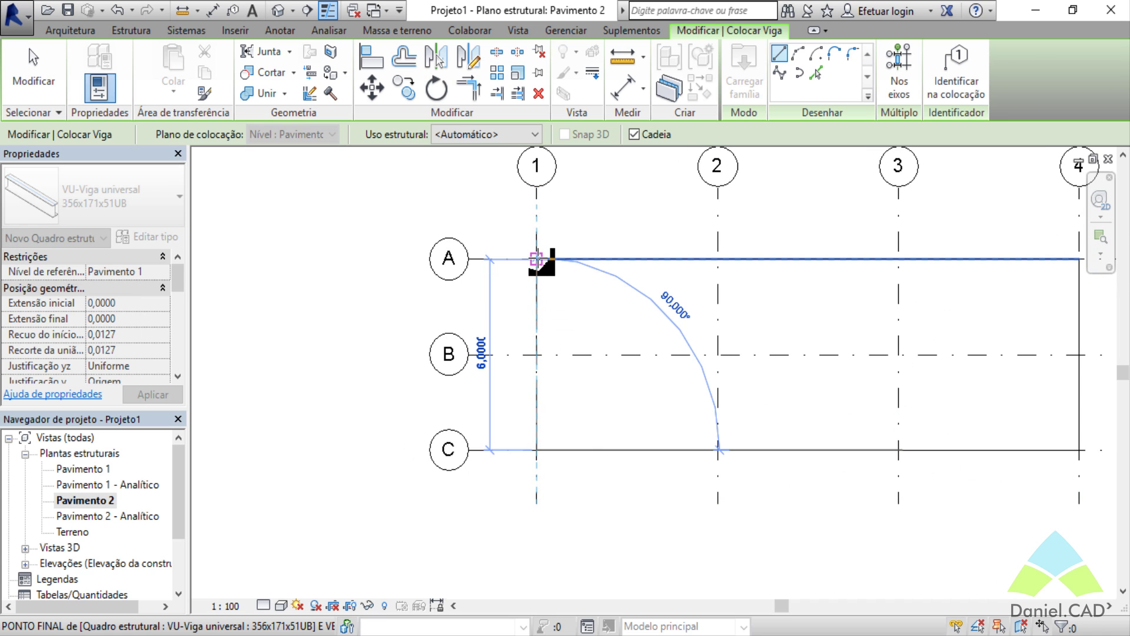
pyautogui.click(537, 259)
pyautogui.moveTo(623, 310); pyautogui.dragTo(505, 361, button='middle')
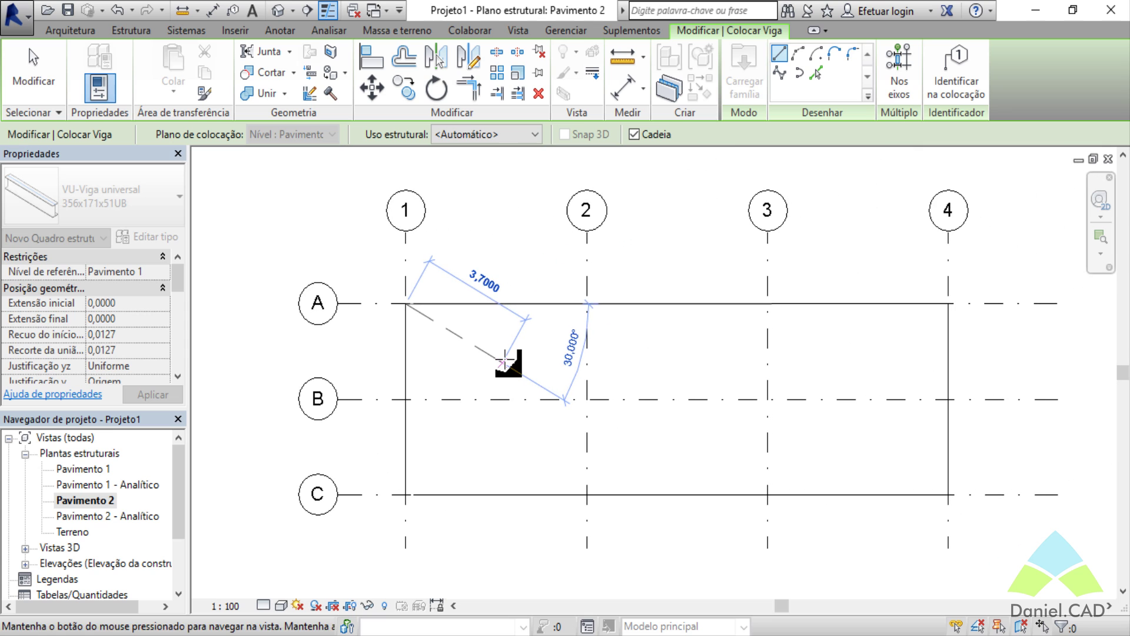
pyautogui.press('Escape')
pyautogui.press('Escape')
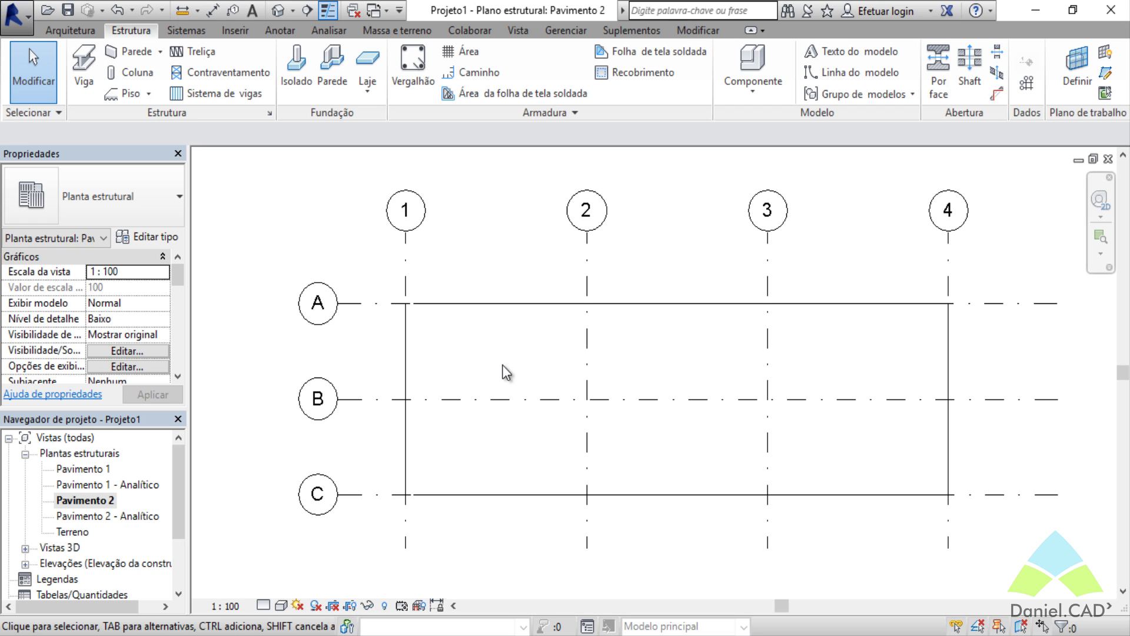
# Step: Set the Pavimento 2 plan's detail level to Médio
pyautogui.moveTo(621, 368); pyautogui.dragTo(570, 370, button='middle')
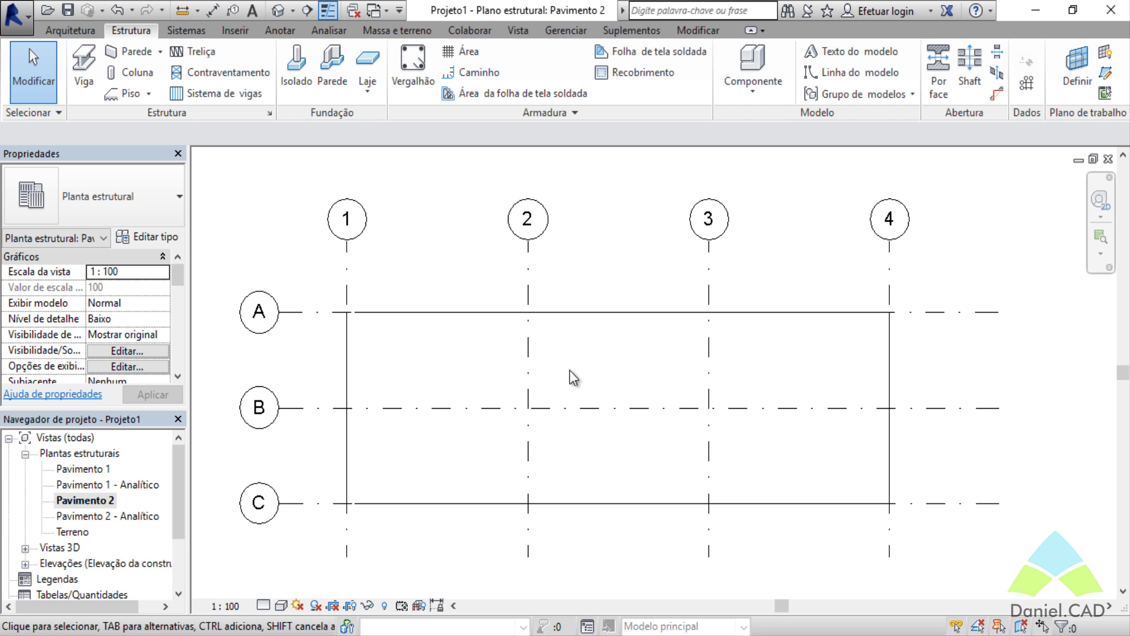
pyautogui.click(266, 607)
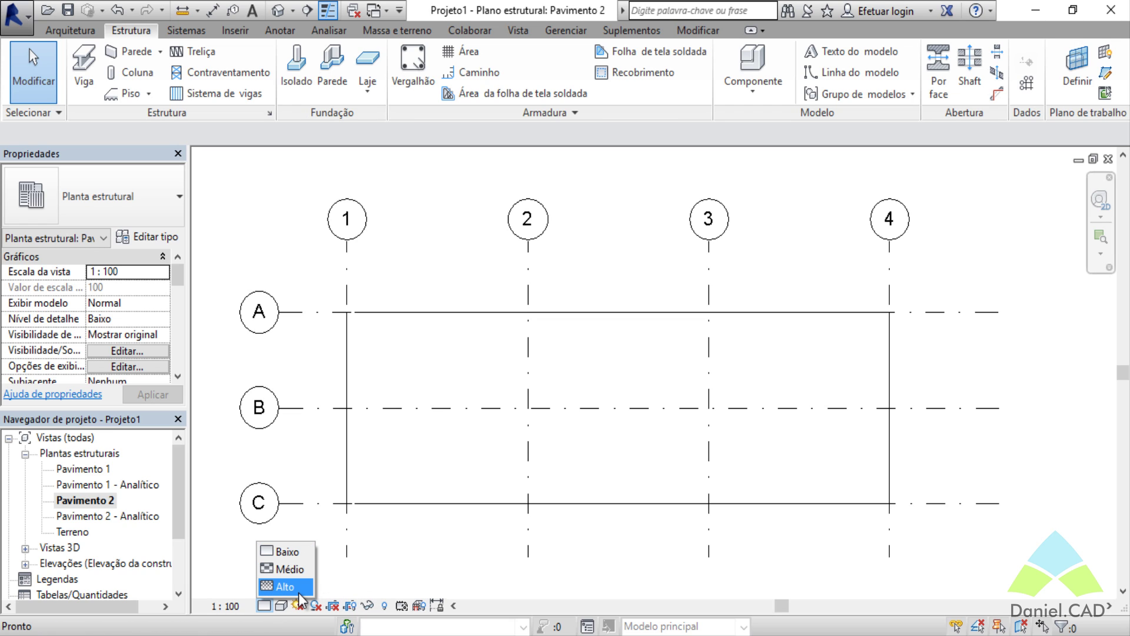
pyautogui.click(299, 573)
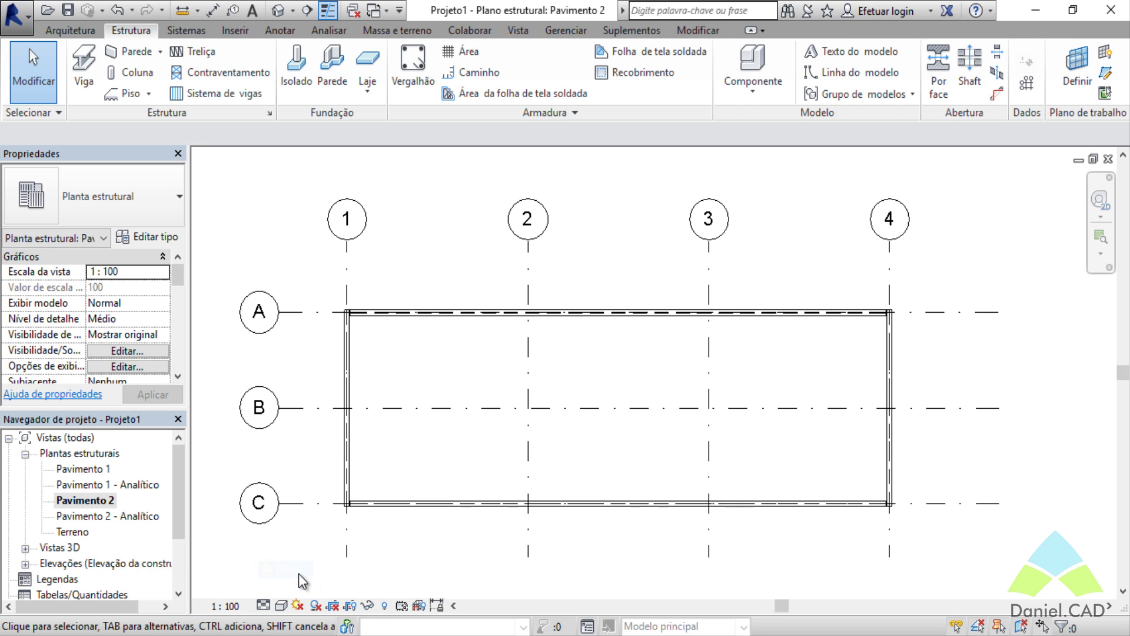
# Step: Examine how the perimeter beams meet at the intersection of grids 1 and C
pyautogui.scroll(5, 333, 524)
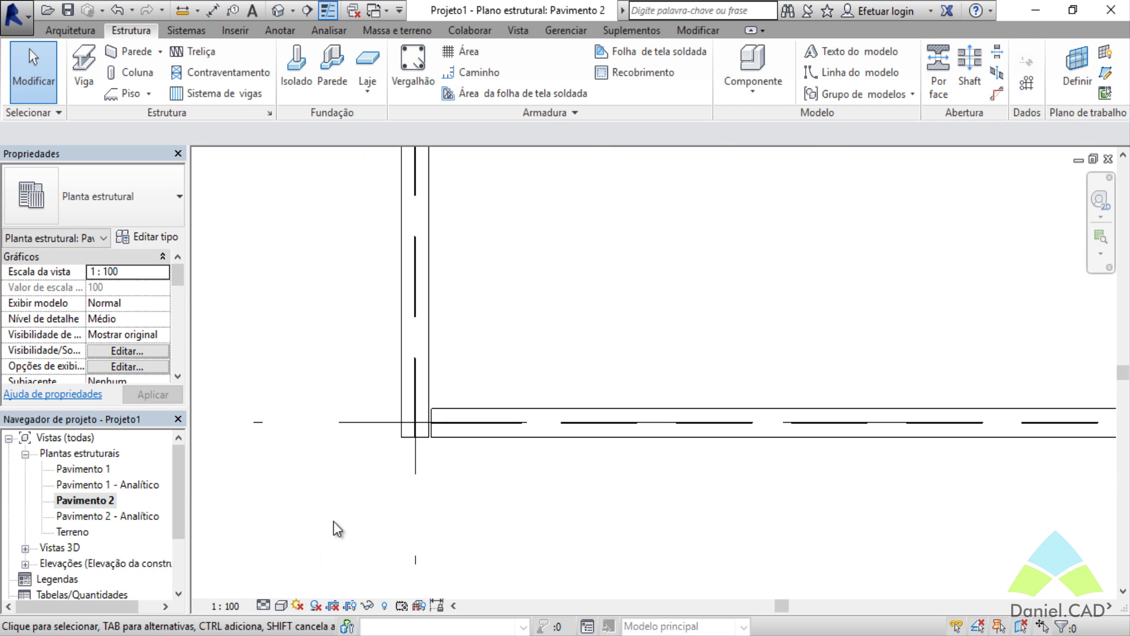
pyautogui.scroll(-4, 529, 533)
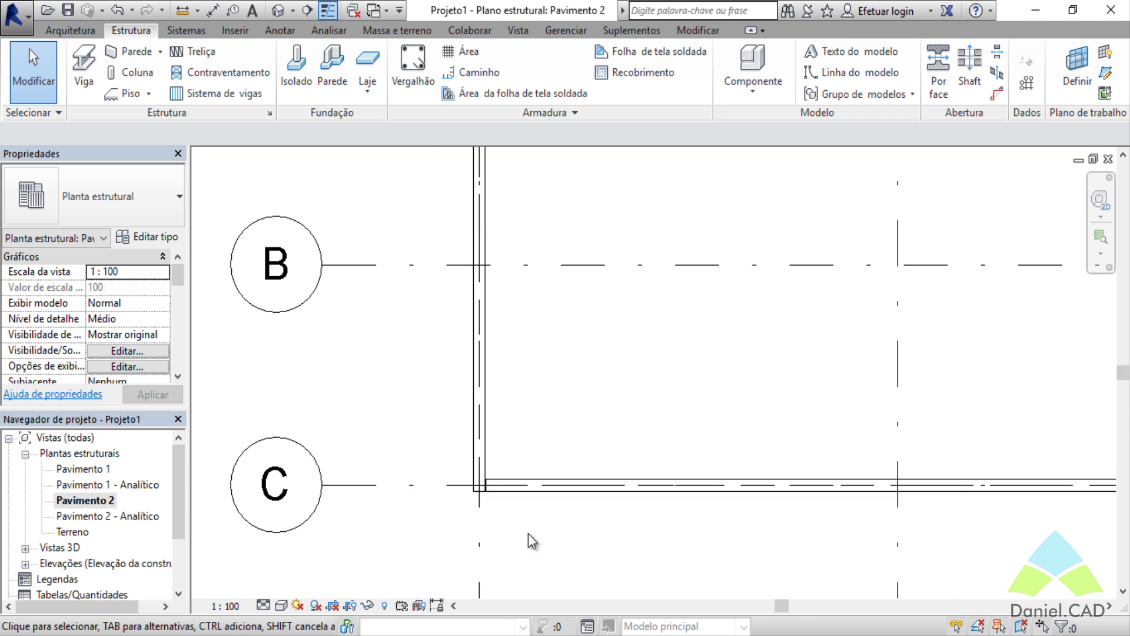
pyautogui.moveTo(684, 411); pyautogui.dragTo(480, 404, button='middle')
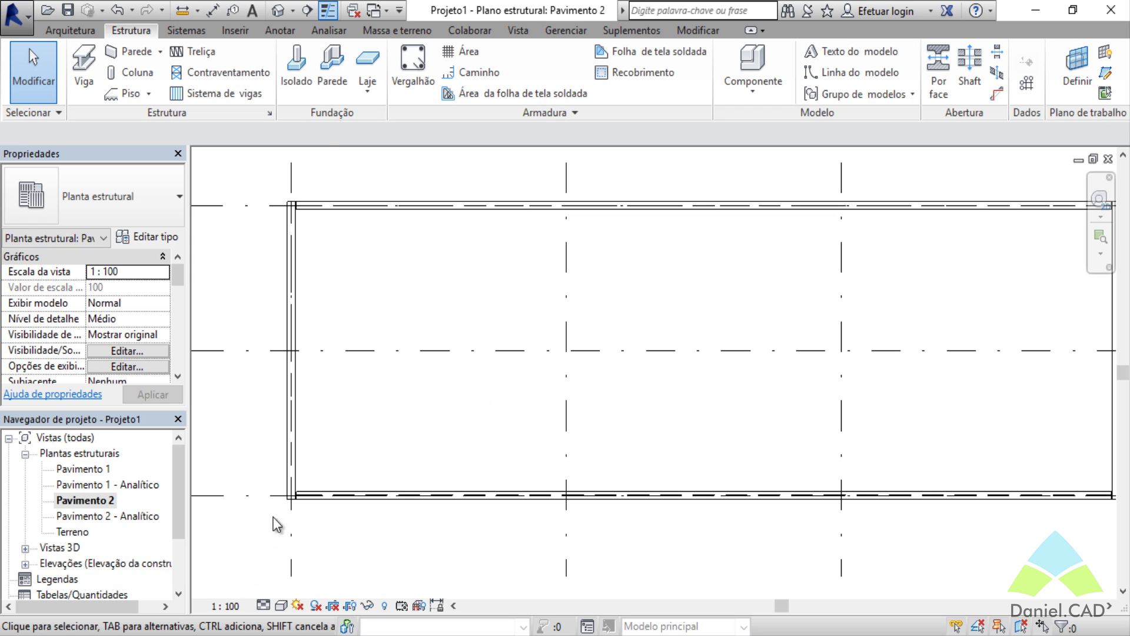
pyautogui.scroll(5, 272, 522)
pyautogui.scroll(3, 427, 376)
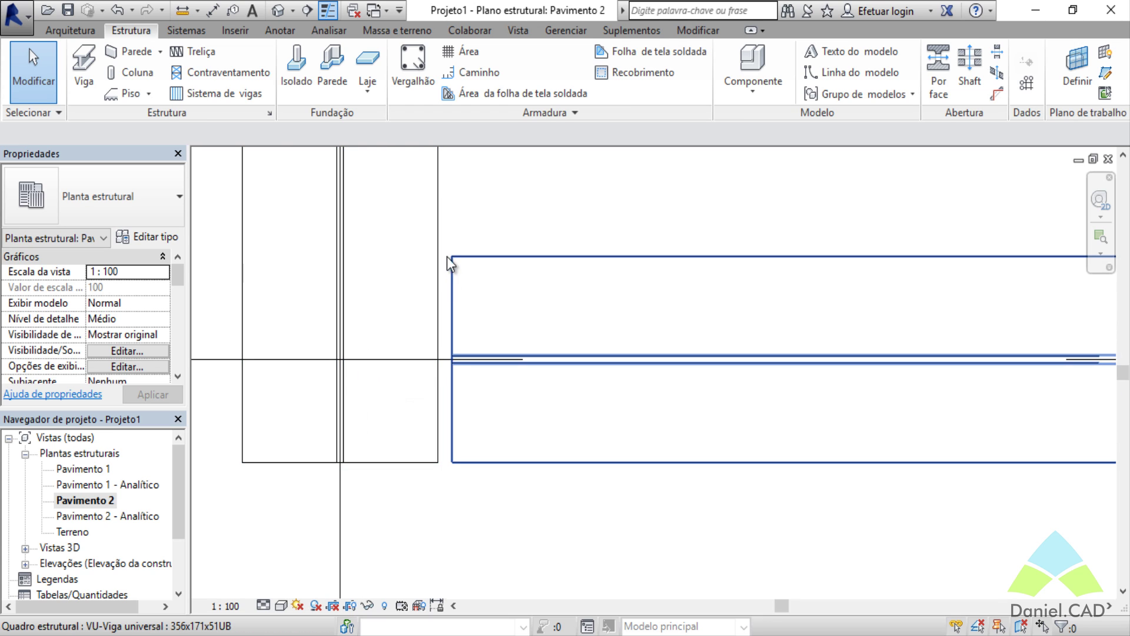
pyautogui.moveTo(456, 341); pyautogui.dragTo(617, 406, button='middle')
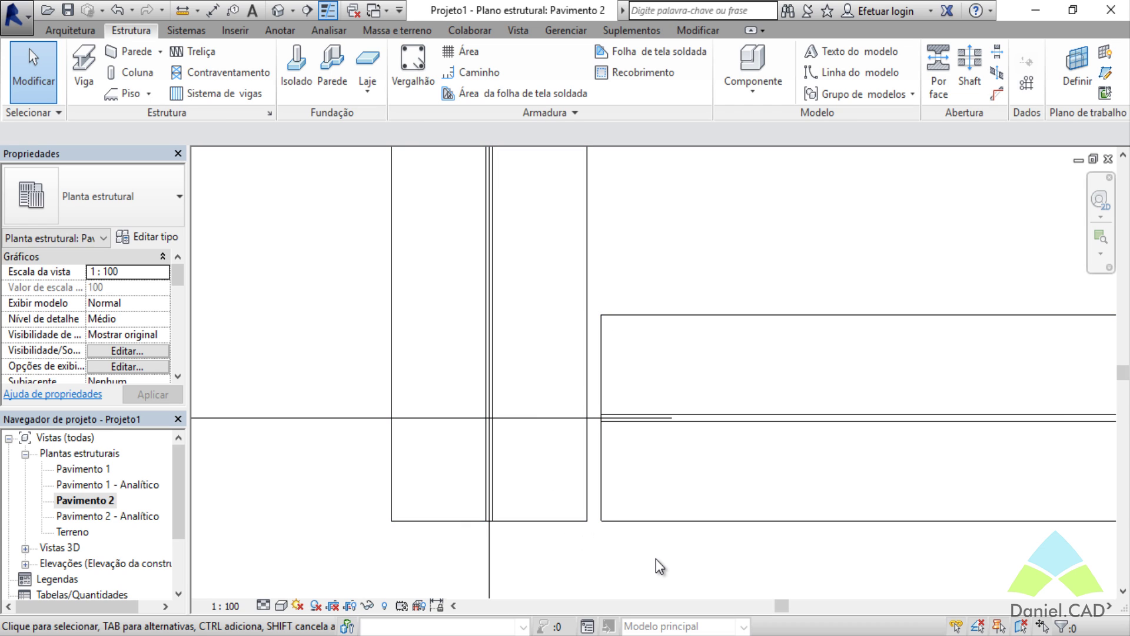
# Step: Try to extend the grid C beam past grid 1 by moving its endpoint at the 1-C intersection
pyautogui.click(638, 520)
pyautogui.scroll(-3, 560, 554)
pyautogui.moveTo(697, 568); pyautogui.dragTo(412, 446, button='middle')
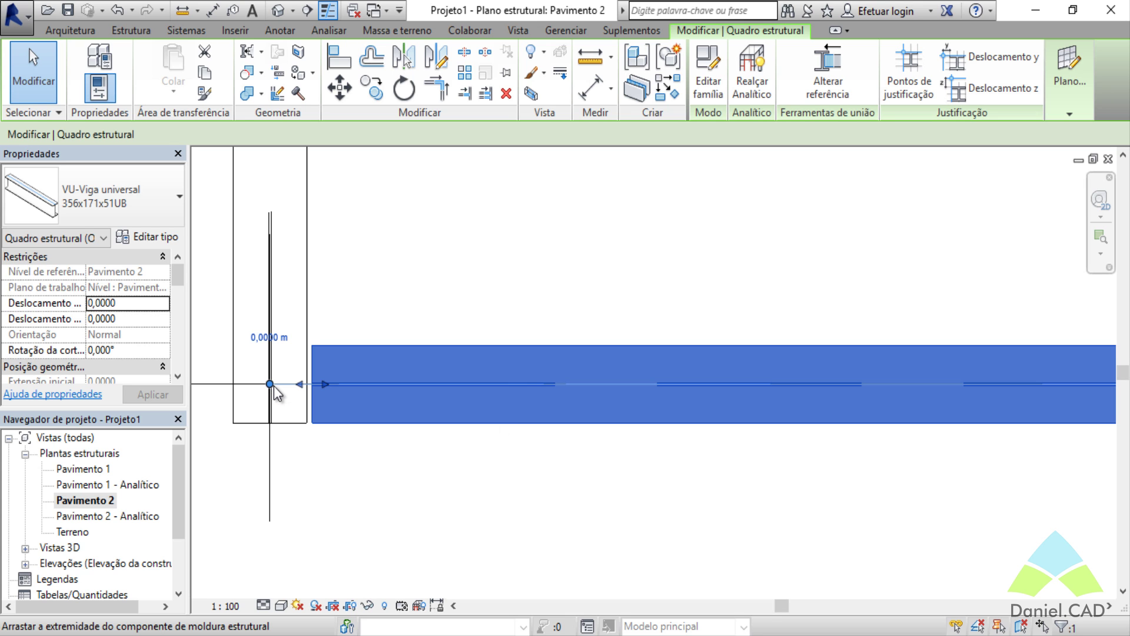
pyautogui.press('Escape')
pyautogui.moveTo(214, 387); pyautogui.dragTo(214, 386)
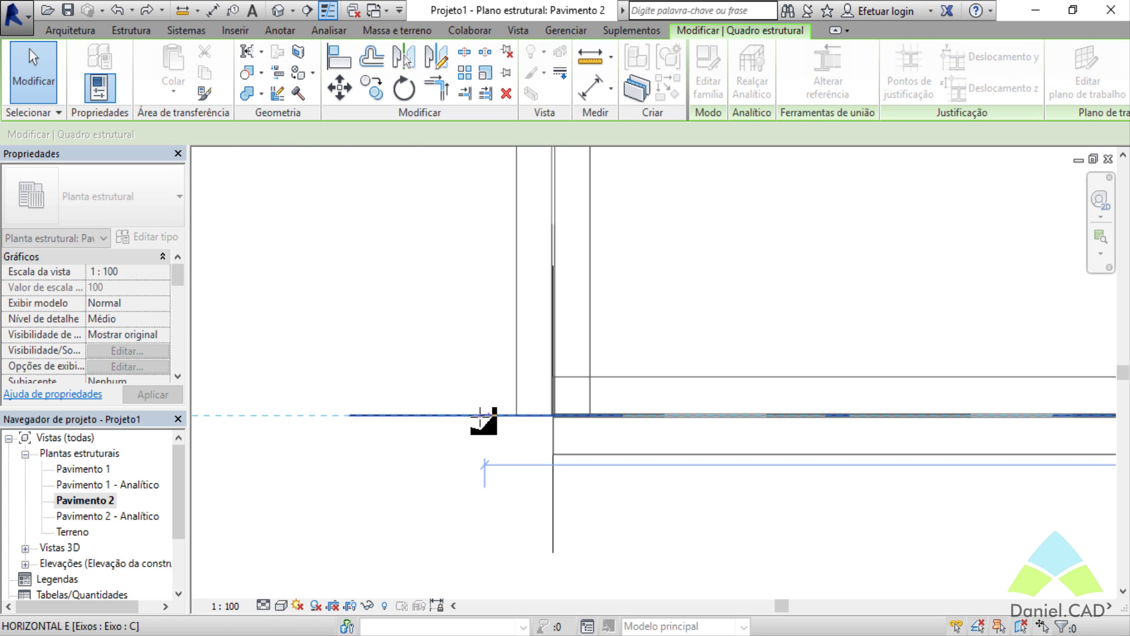
pyautogui.moveTo(482, 417); pyautogui.dragTo(441, 416)
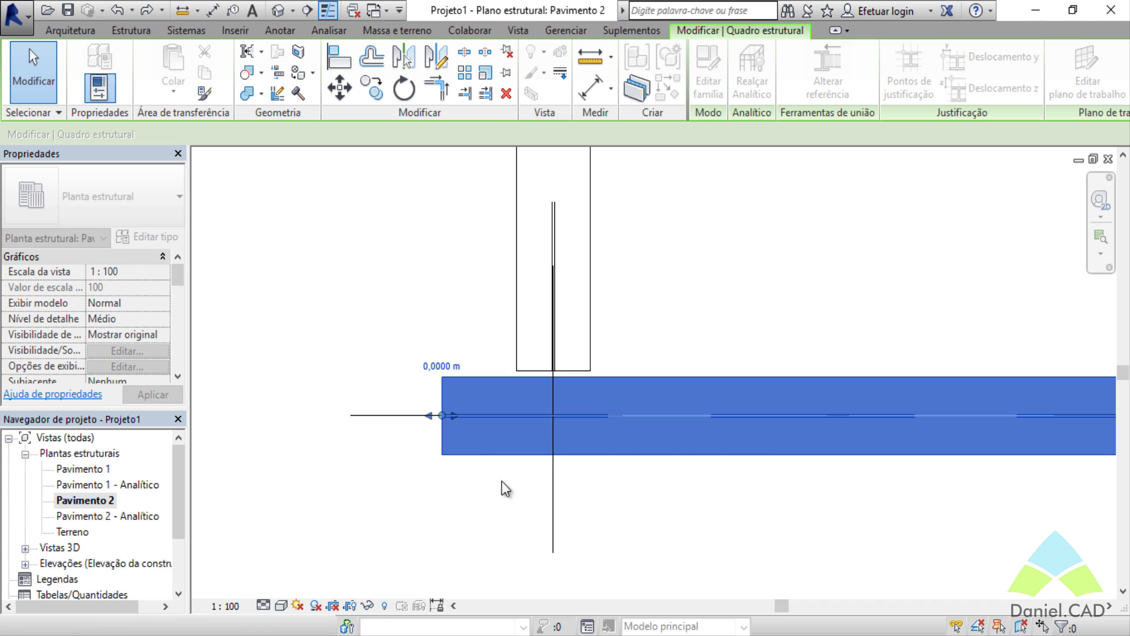
pyautogui.click(743, 331)
pyautogui.moveTo(546, 230); pyautogui.dragTo(355, 245, button='middle')
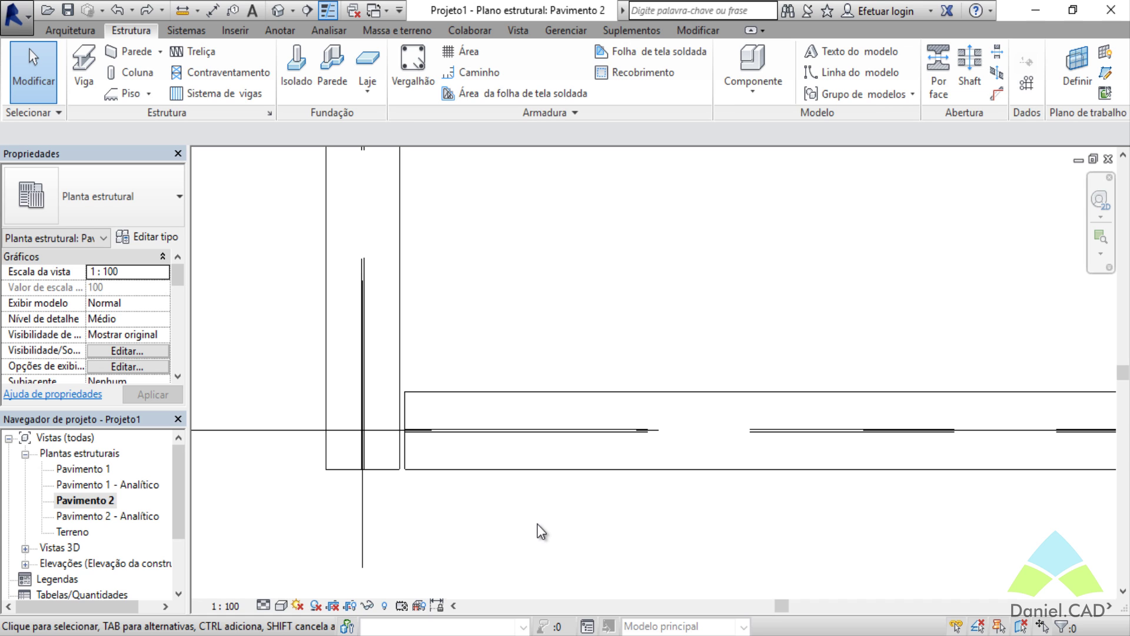
# Step: Set the grid C beam's start and end joint setbacks (Recuo do início and Recorte da união) to 0
pyautogui.click(454, 396)
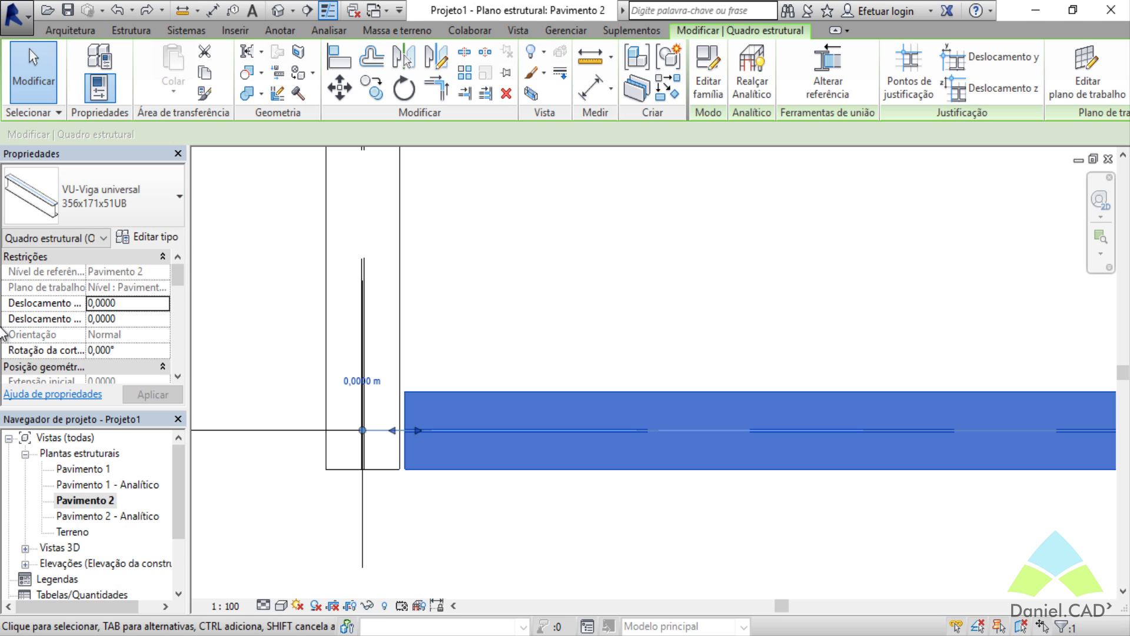
pyautogui.click(178, 376)
pyautogui.click(178, 376)
pyautogui.click(178, 376)
pyautogui.click(178, 376)
pyautogui.click(177, 376)
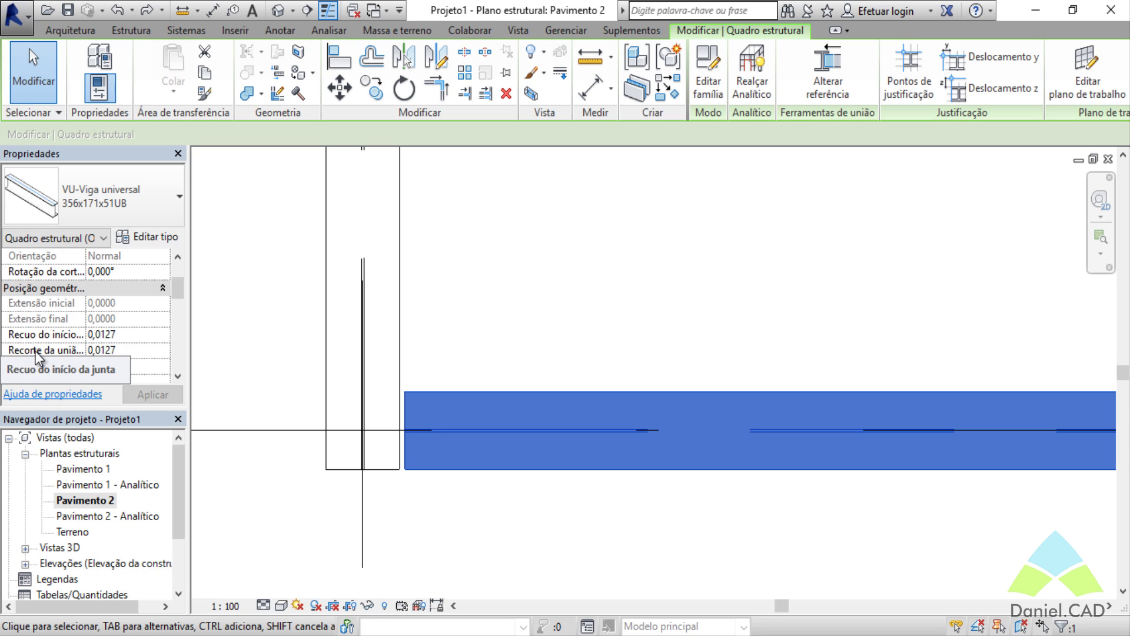
pyautogui.click(134, 340)
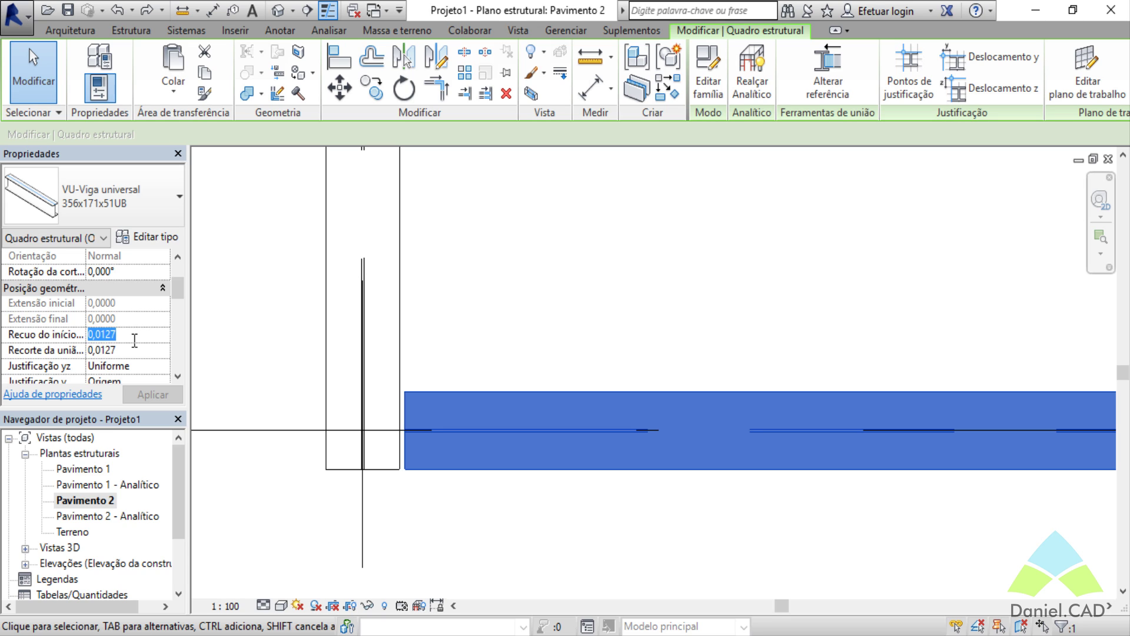
pyautogui.write('0')
pyautogui.click(130, 356)
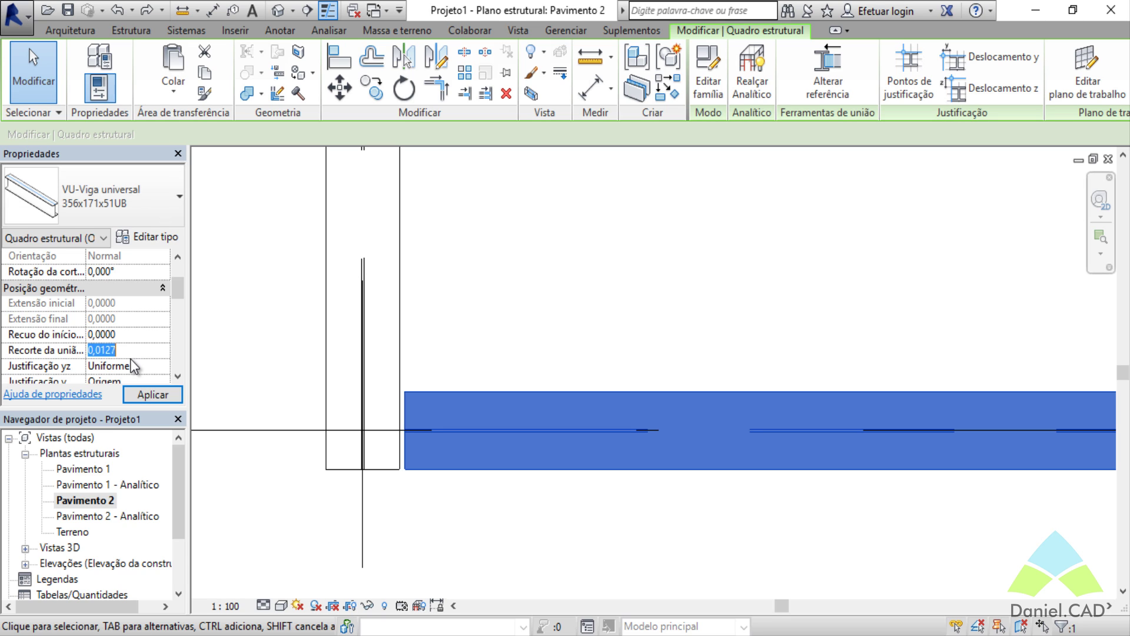
pyautogui.write('0')
pyautogui.click(152, 394)
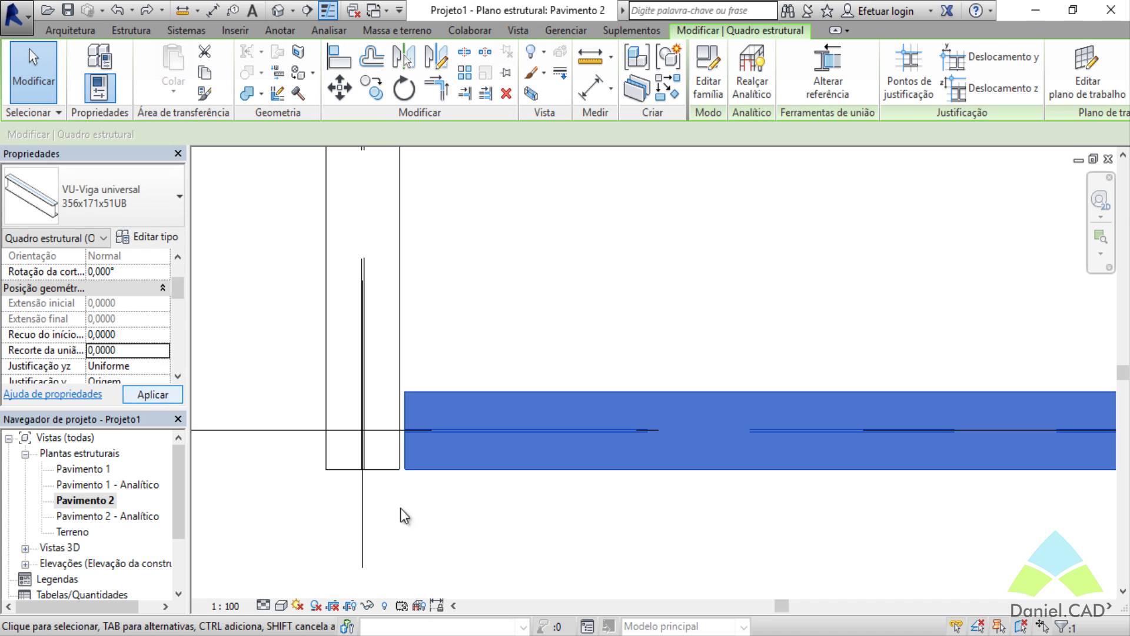
pyautogui.click(415, 530)
# Step: Set both joint setbacks of the beam along grid A to 0 so it meets the grid 1 beam
pyautogui.scroll(4, 415, 479)
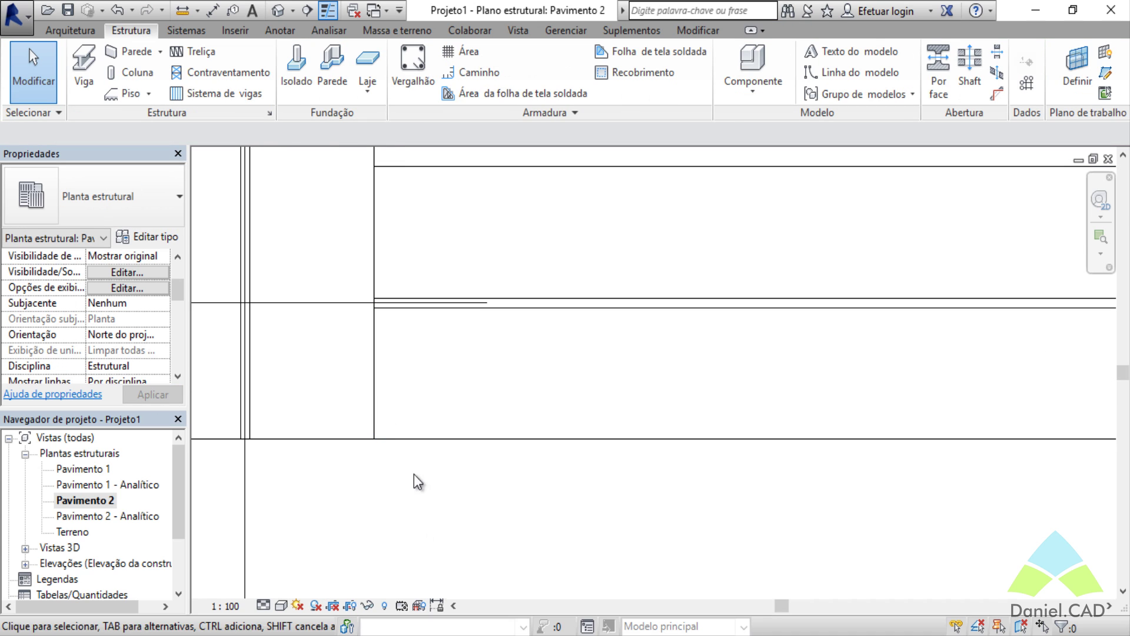
pyautogui.scroll(-4, 487, 508)
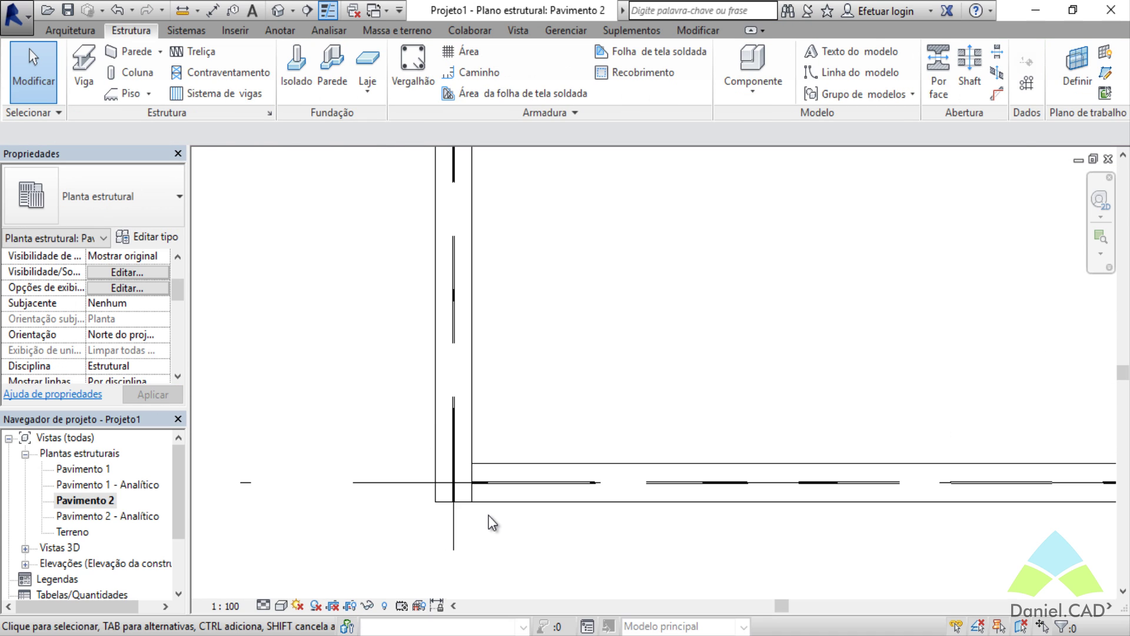
pyautogui.scroll(4, 494, 545)
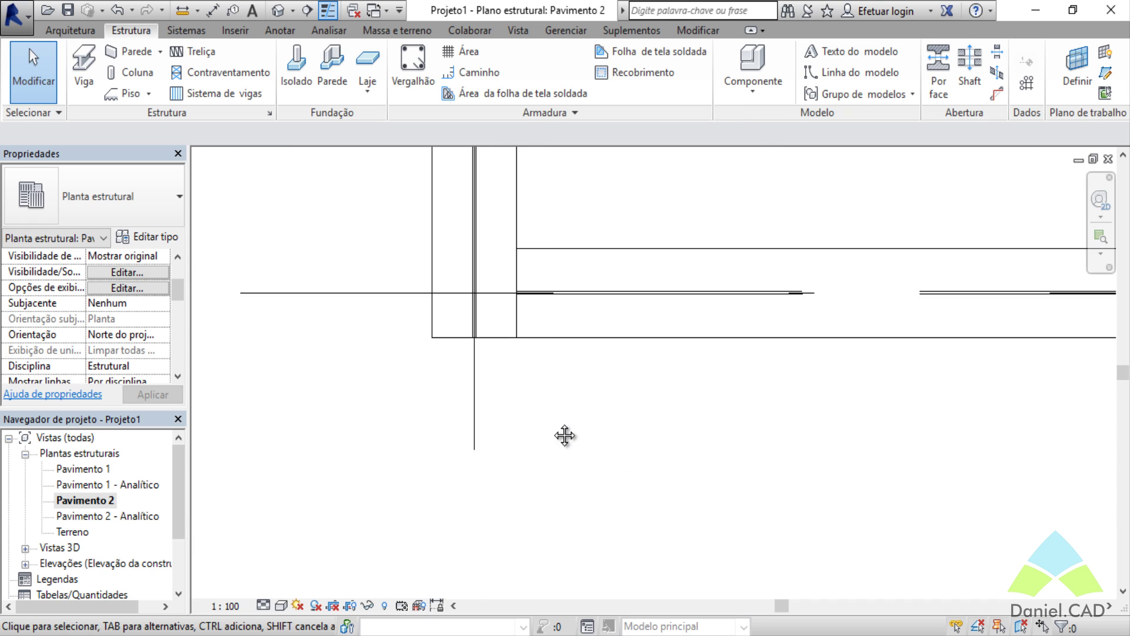
pyautogui.moveTo(565, 434); pyautogui.dragTo(499, 521, button='middle')
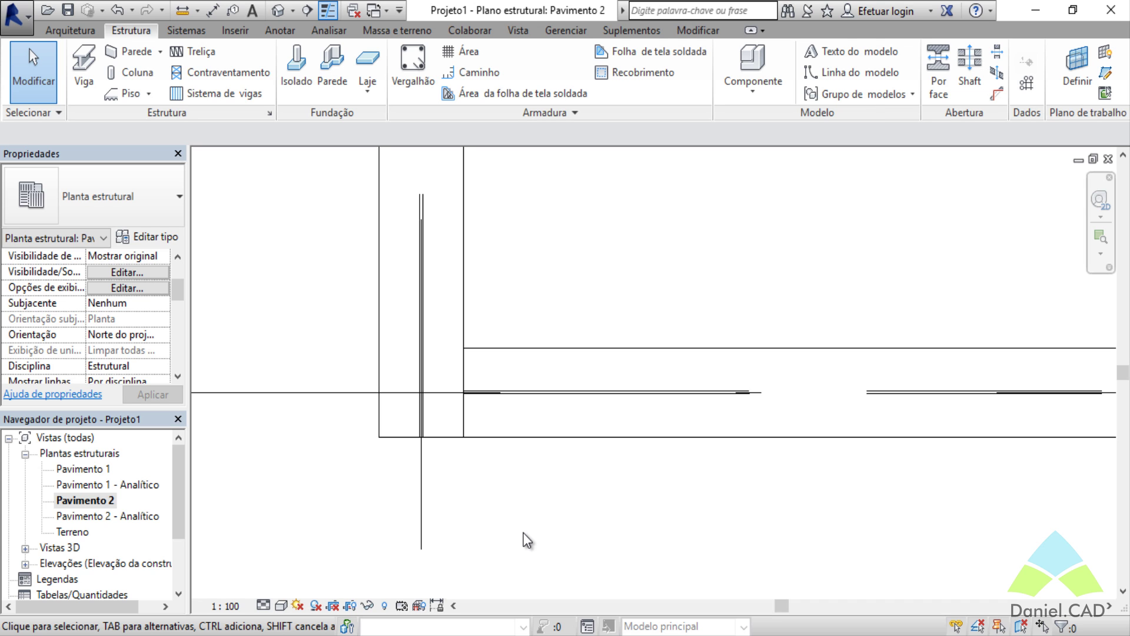
pyautogui.scroll(-6, 524, 541)
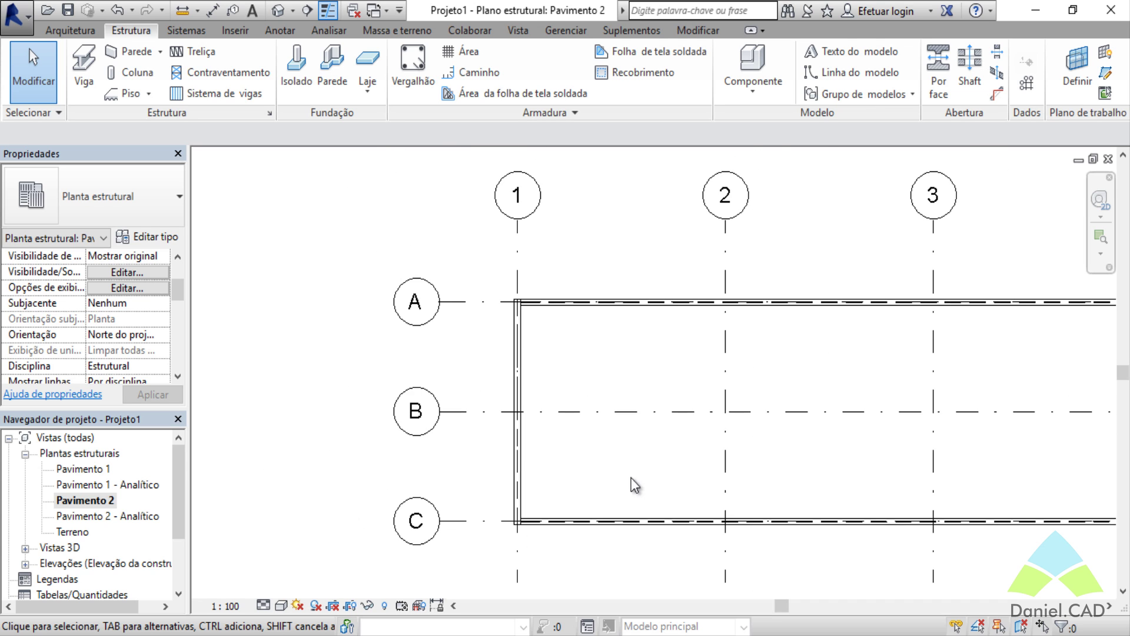
pyautogui.moveTo(631, 485); pyautogui.dragTo(430, 471, button='middle')
pyautogui.scroll(5, 387, 313)
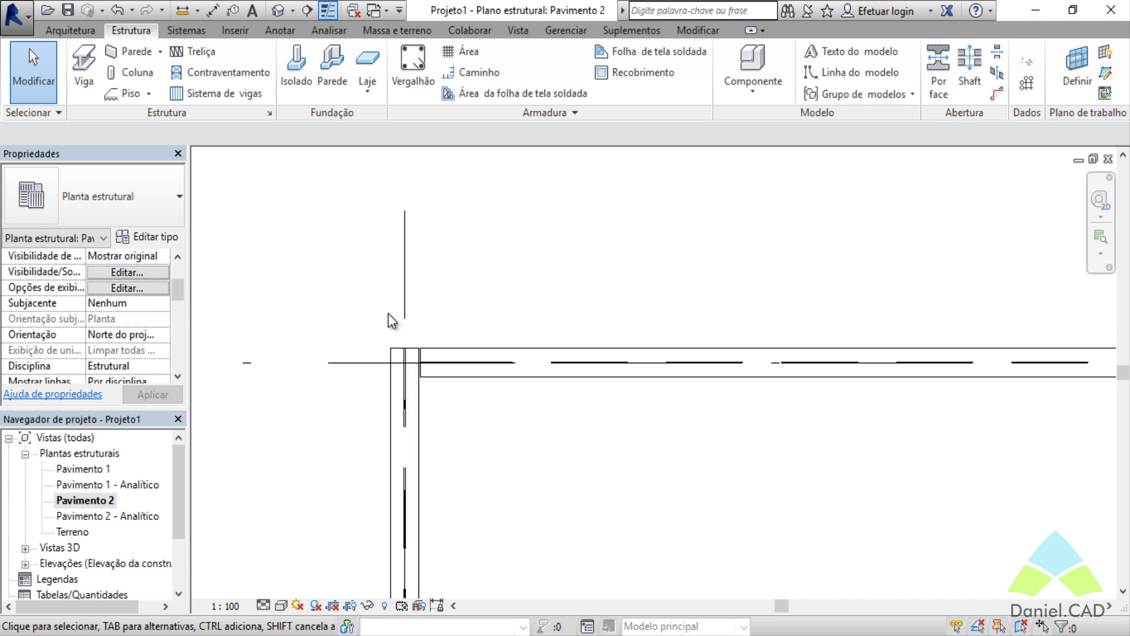
pyautogui.click(470, 370)
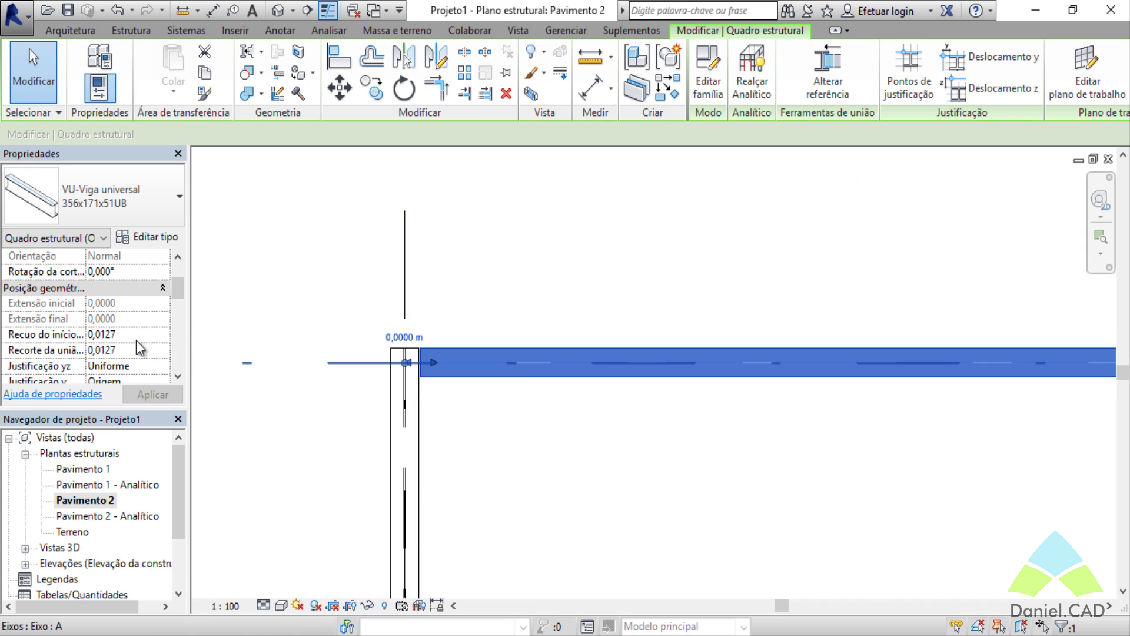
pyautogui.click(117, 334)
pyautogui.write('0')
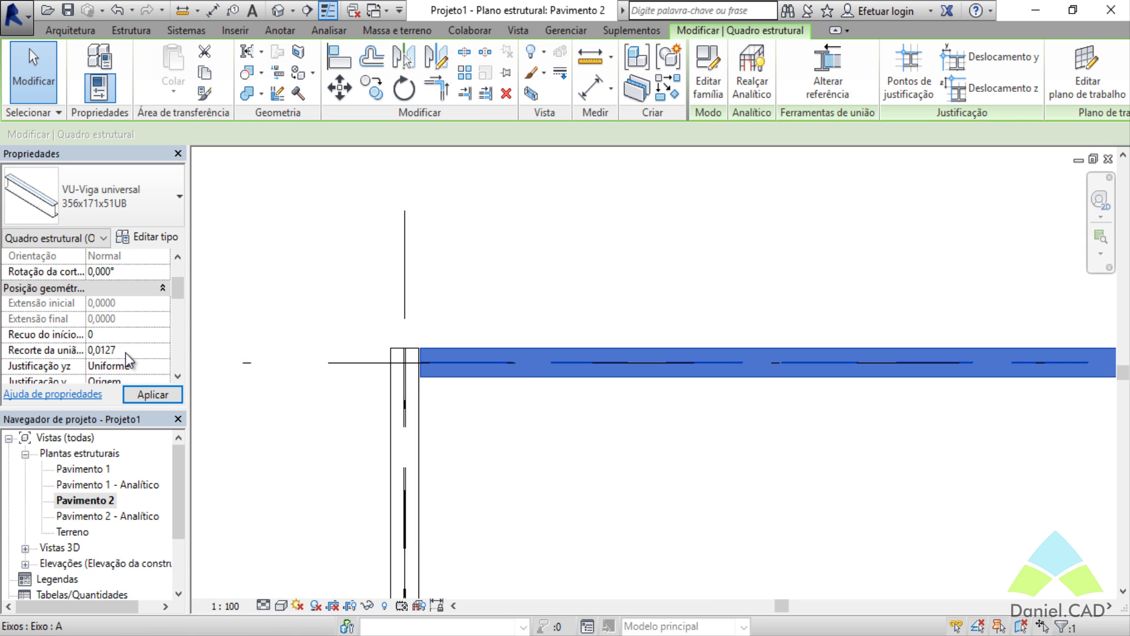
pyautogui.click(125, 351)
pyautogui.write('0')
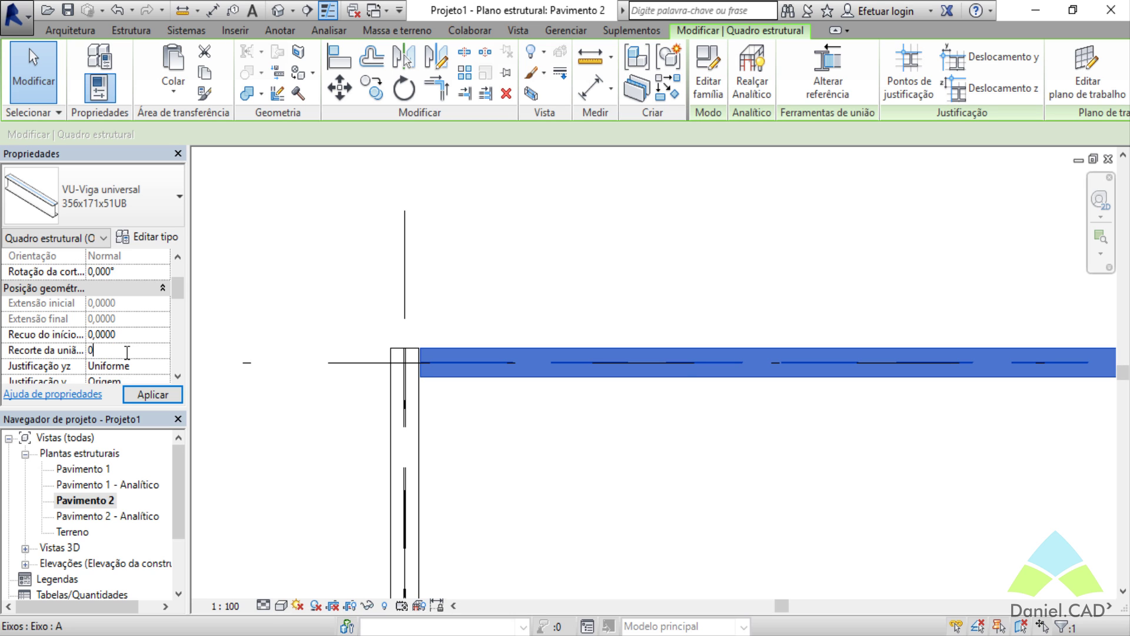
pyautogui.click(144, 395)
pyautogui.click(494, 480)
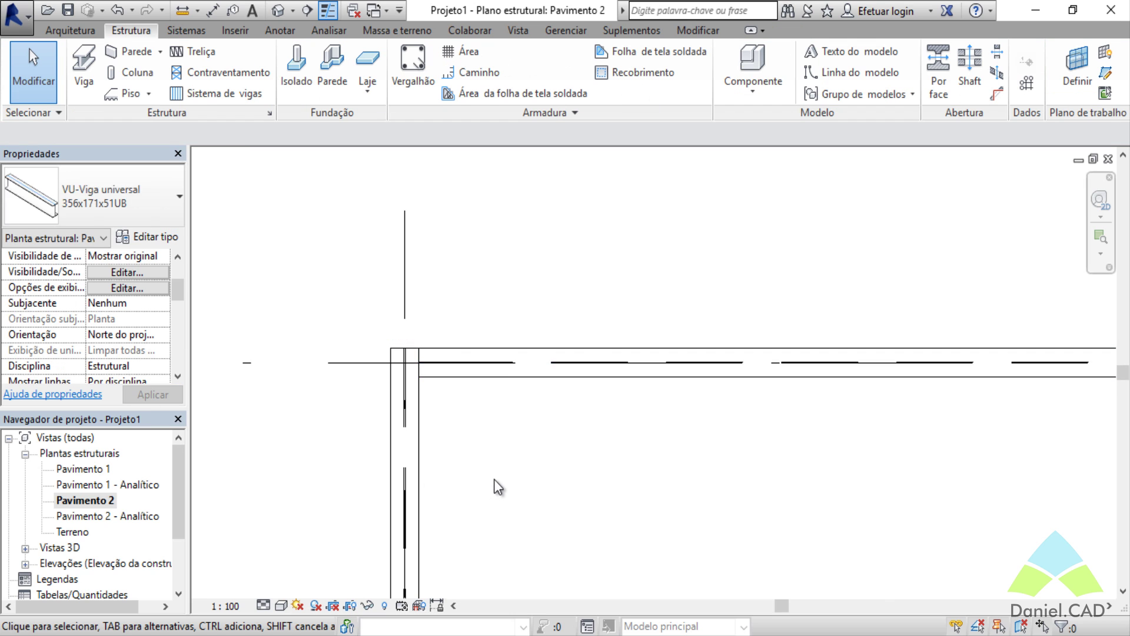
# Step: Draw a 356x171x51UB beam along grid 2 from grid A to grid C, and end the Beam command
pyautogui.scroll(-3, 494, 479)
pyautogui.scroll(2, 475, 330)
pyautogui.moveTo(559, 382); pyautogui.dragTo(489, 380, button='middle')
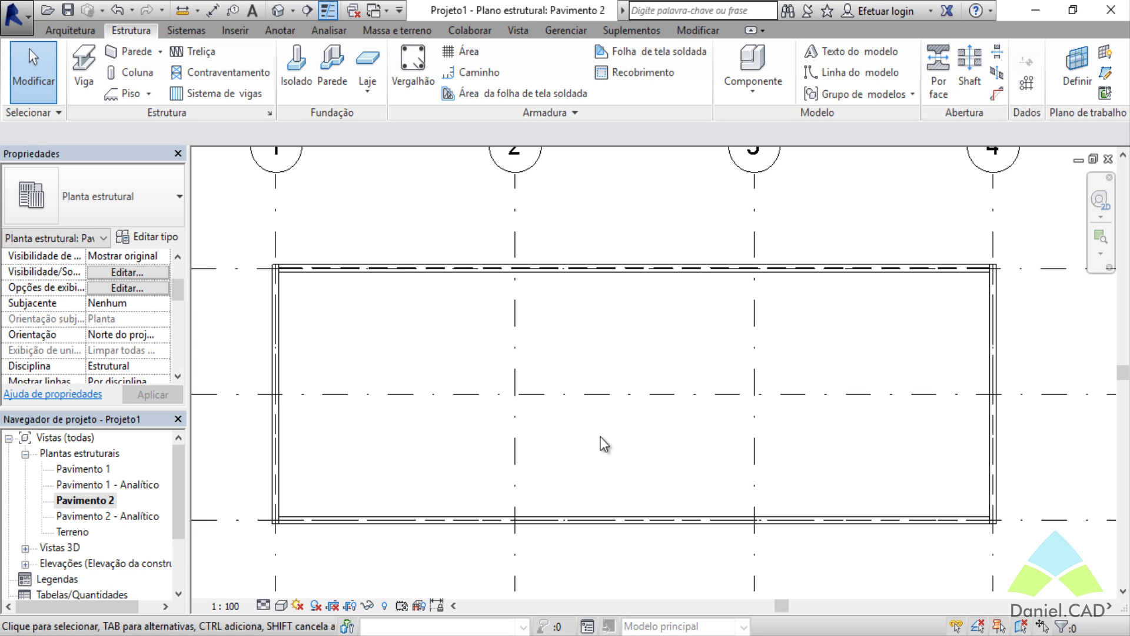
pyautogui.click(82, 86)
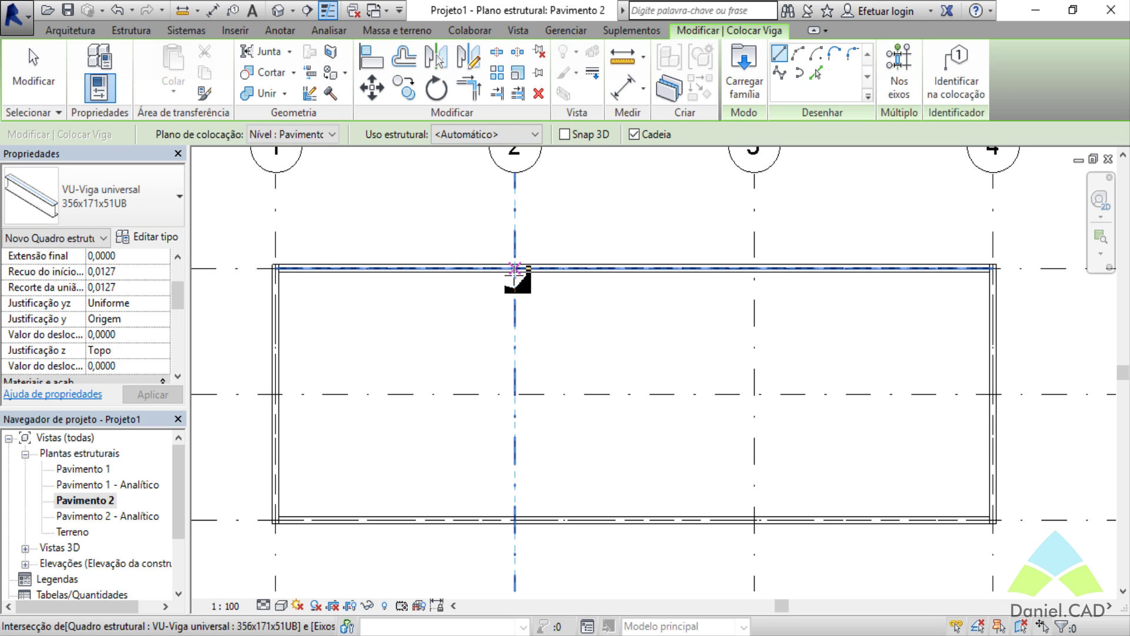
pyautogui.scroll(5, 514, 269)
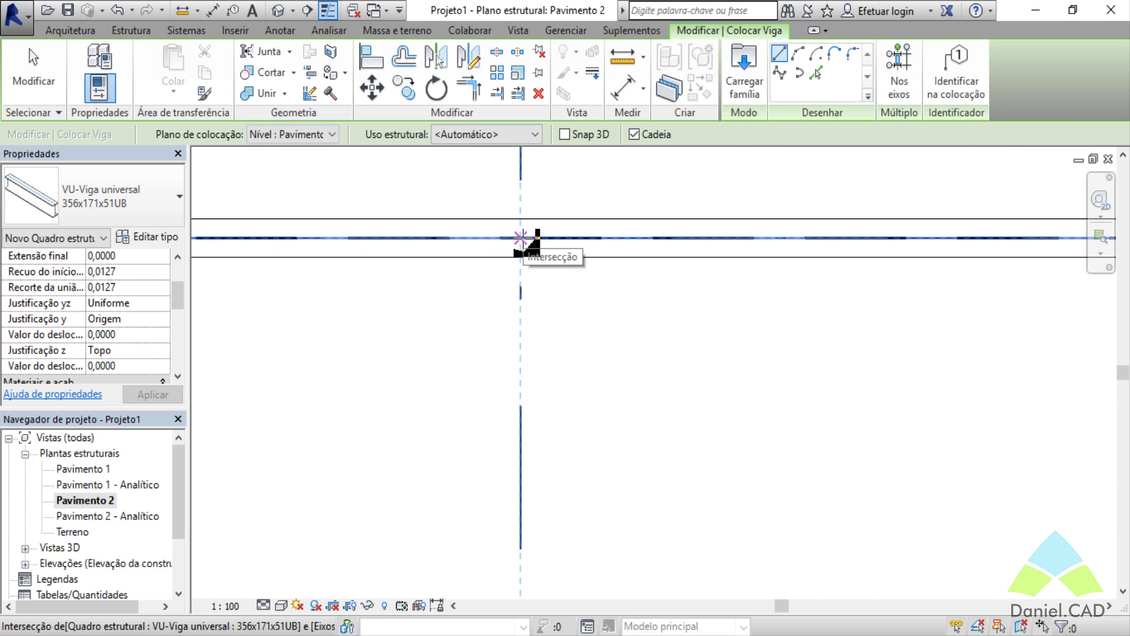
pyautogui.click(523, 239)
pyautogui.scroll(-4, 582, 368)
pyautogui.moveTo(591, 485); pyautogui.dragTo(658, 159, button='middle')
pyautogui.moveTo(671, 462); pyautogui.dragTo(670, 351, button='middle')
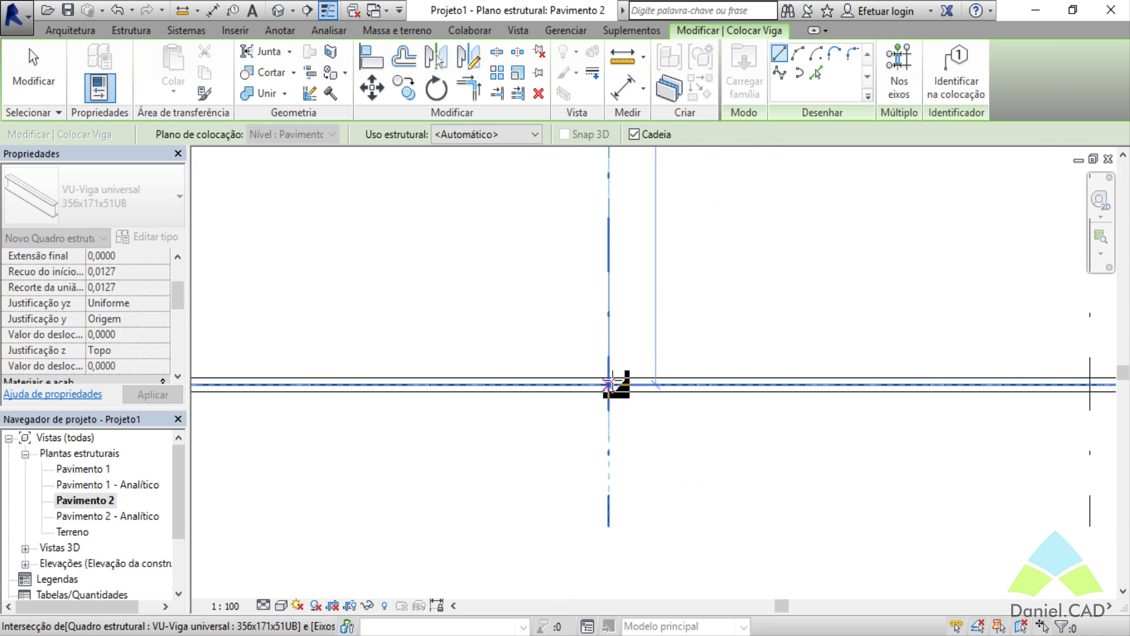
pyautogui.press('Escape')
pyautogui.press('Escape')
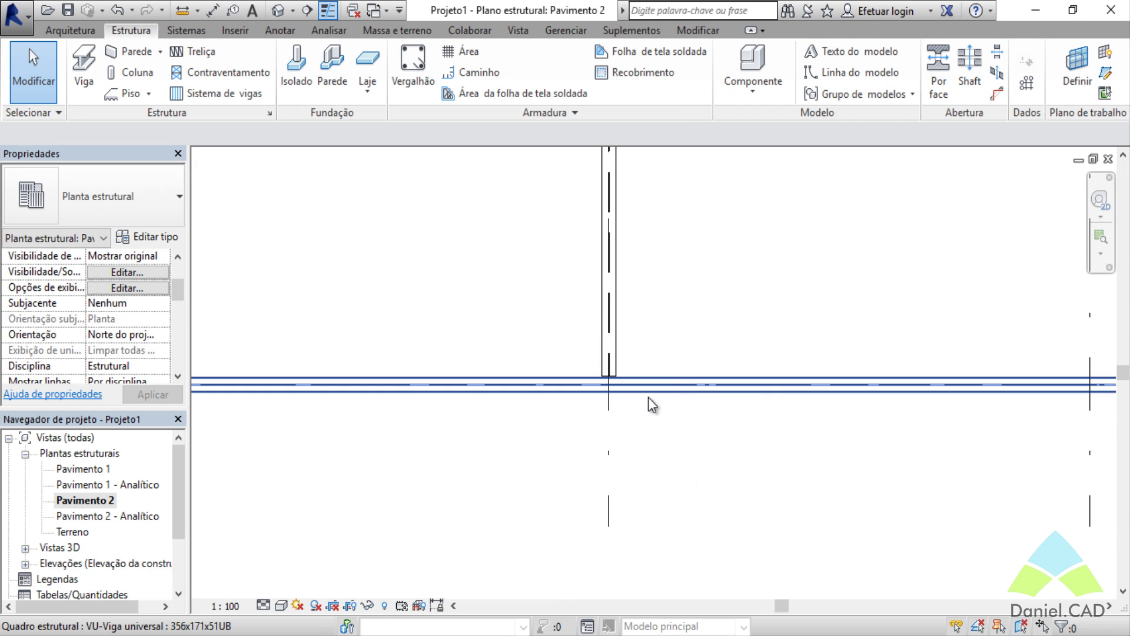
# Step: Set the start and end joint setbacks of the beam along grid 2 to 0
pyautogui.scroll(-3, 648, 400)
pyautogui.moveTo(650, 394); pyautogui.dragTo(650, 512, button='middle')
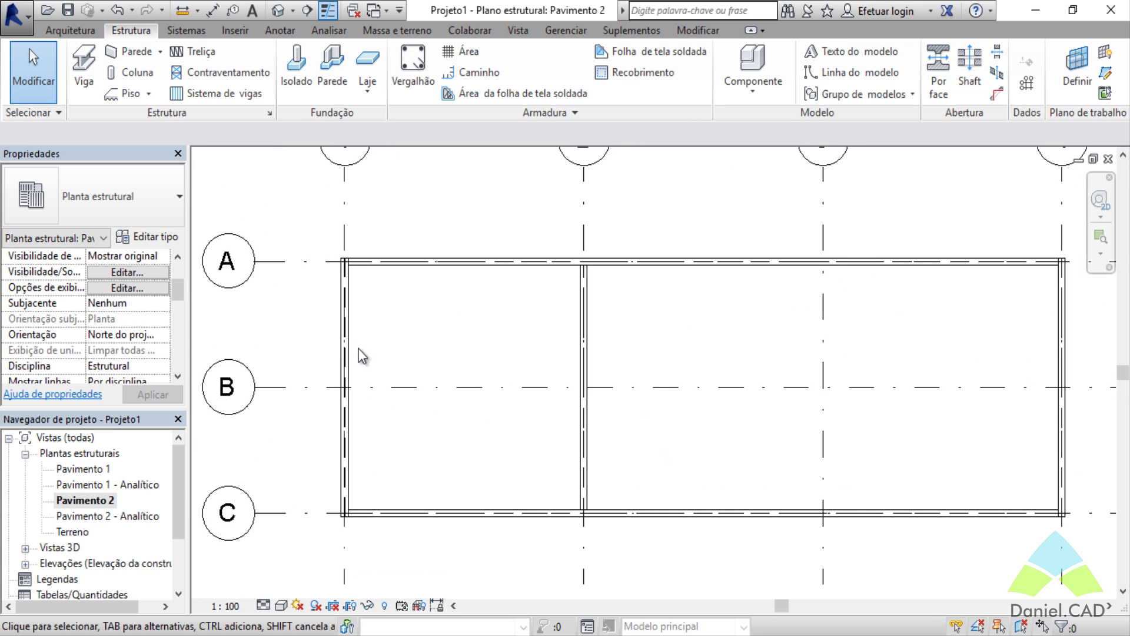
pyautogui.scroll(7, 583, 526)
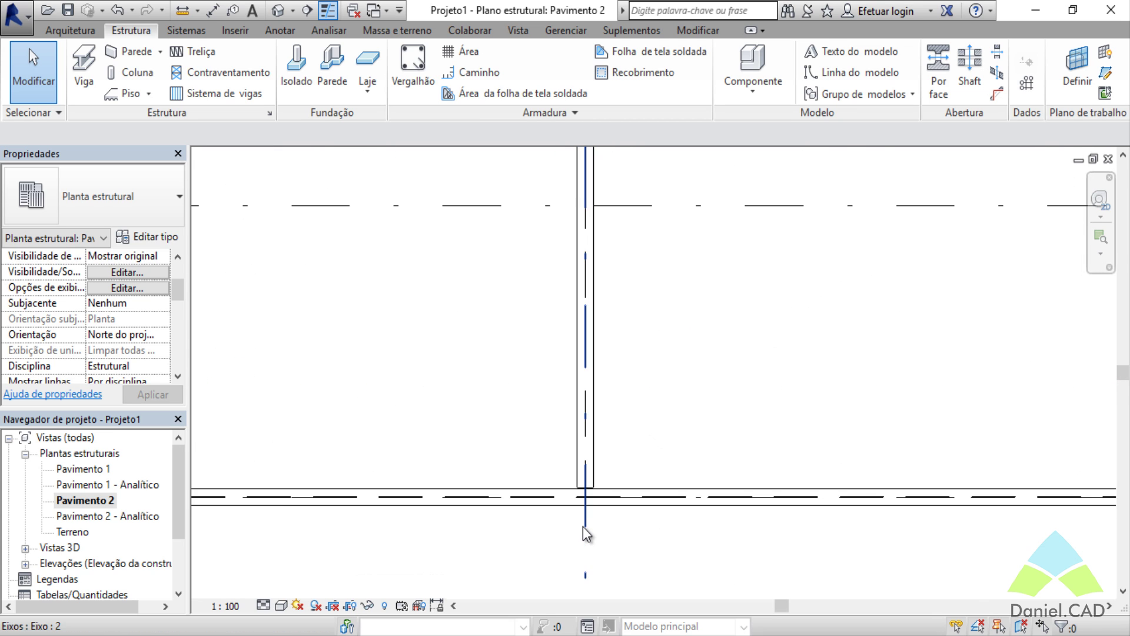
pyautogui.scroll(3, 600, 535)
pyautogui.click(577, 253)
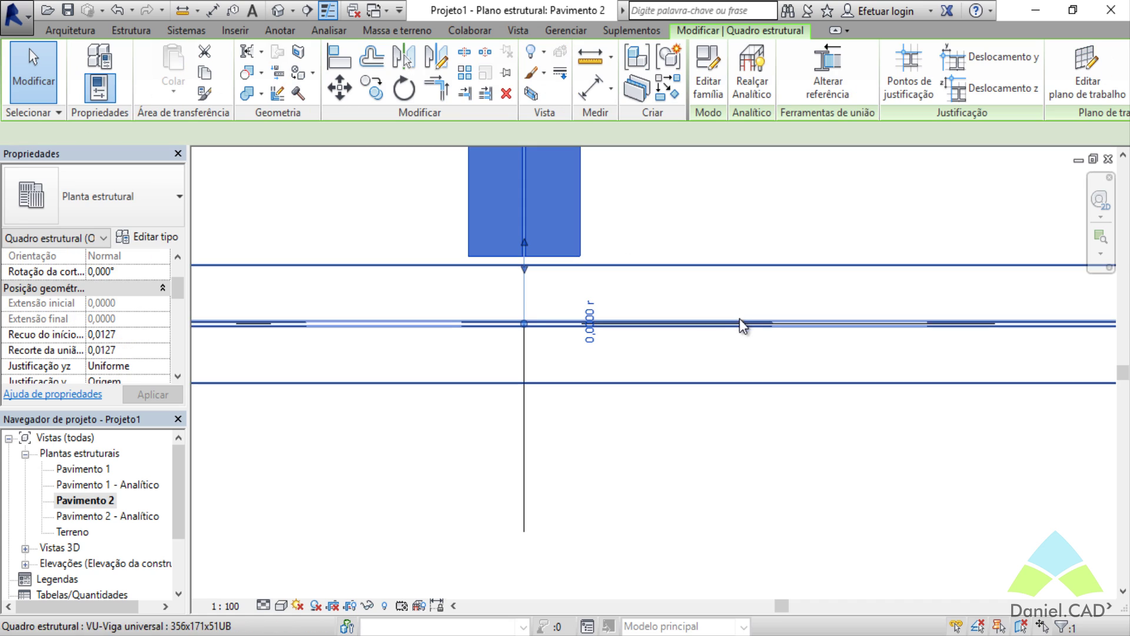
pyautogui.doubleClick(143, 335)
pyautogui.write('0')
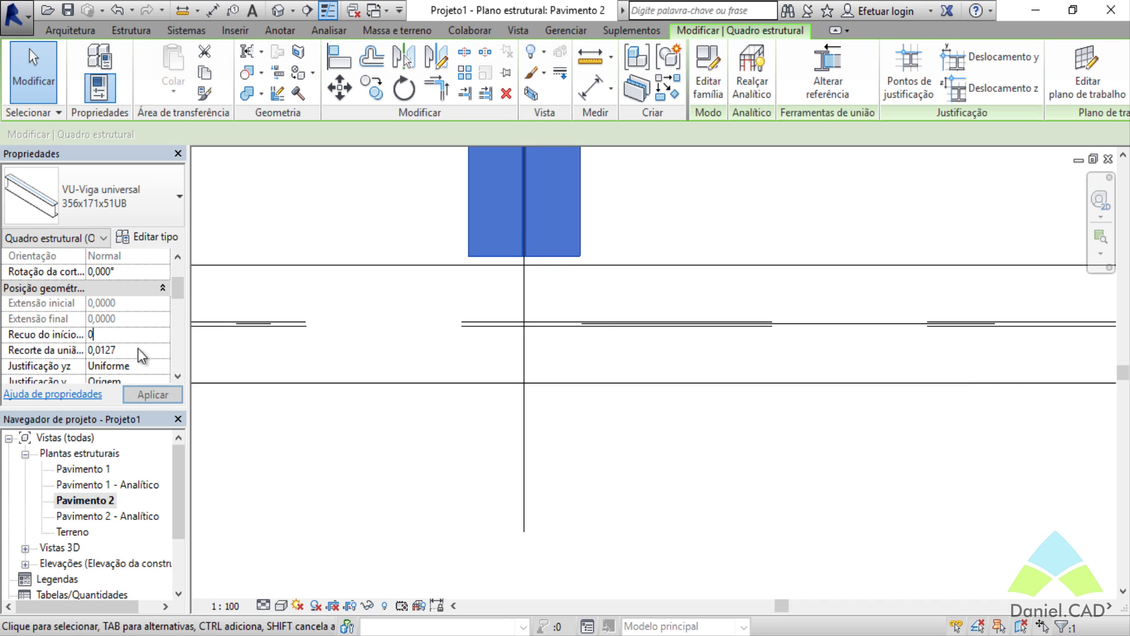
pyautogui.click(137, 355)
pyautogui.doubleClick(137, 350)
pyautogui.write('0')
pyautogui.click(154, 396)
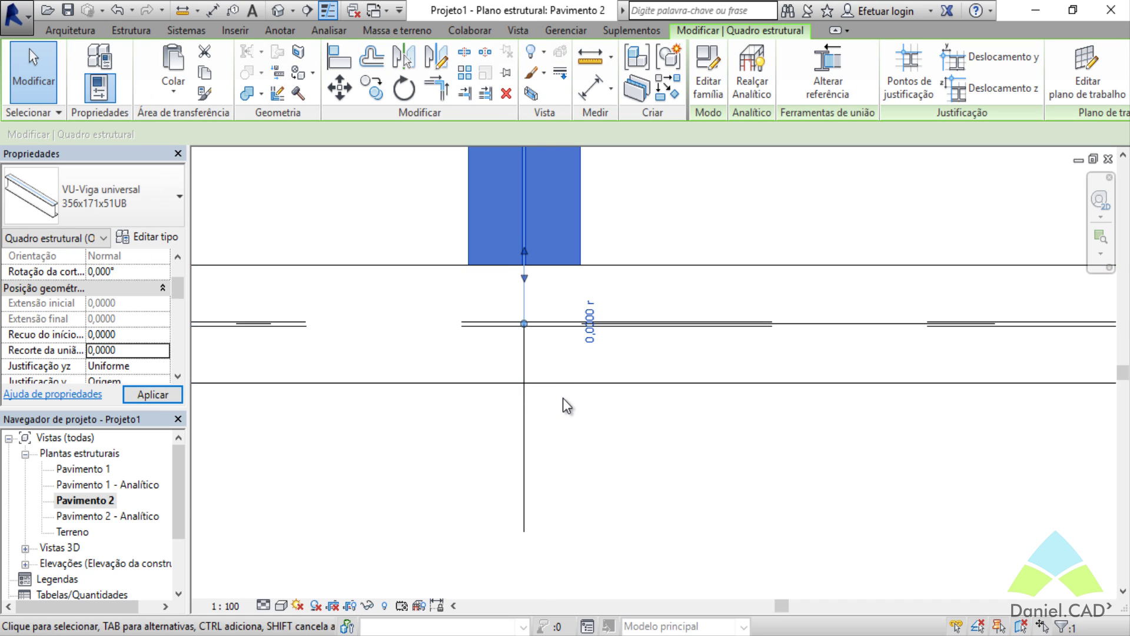
pyautogui.scroll(-5, 563, 394)
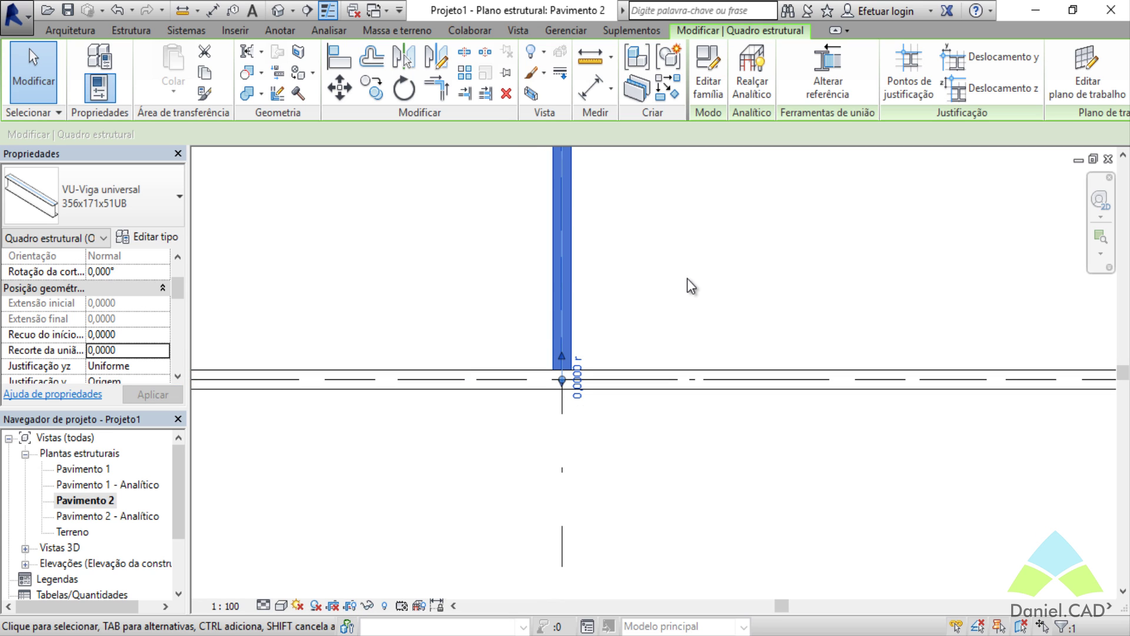
pyautogui.moveTo(691, 278); pyautogui.dragTo(572, 416, button='middle')
pyautogui.click(588, 398)
# Step: Draw a 356x171x51UB beam along grid 3 from grid A to grid C, and end the Beam command
pyautogui.scroll(-3, 587, 398)
pyautogui.moveTo(676, 388); pyautogui.dragTo(554, 431, button='middle')
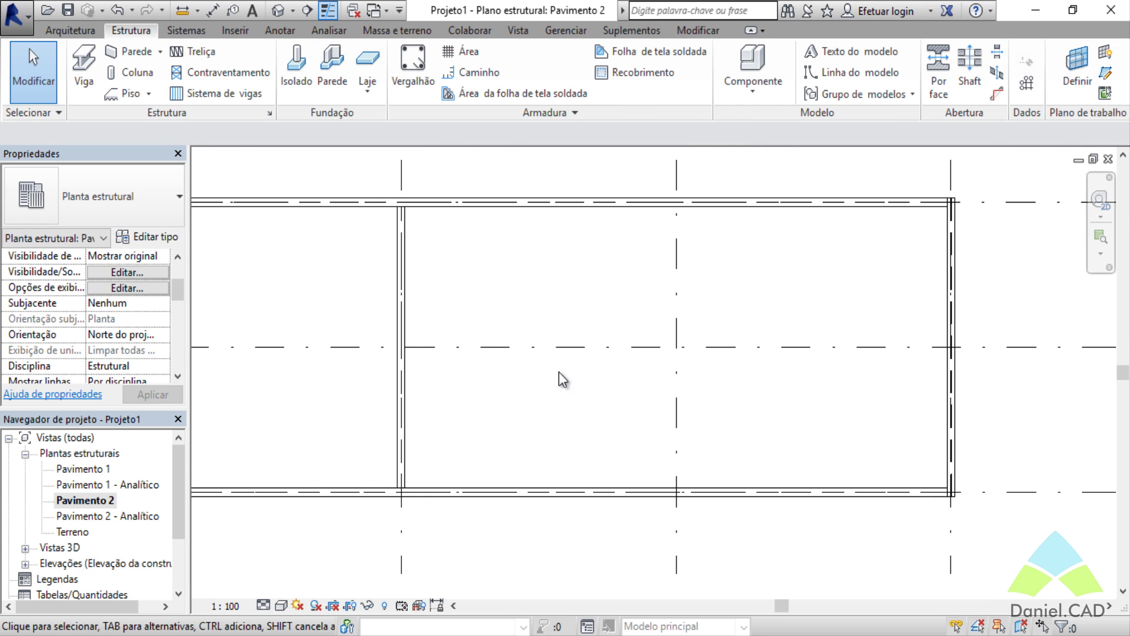
pyautogui.click(85, 74)
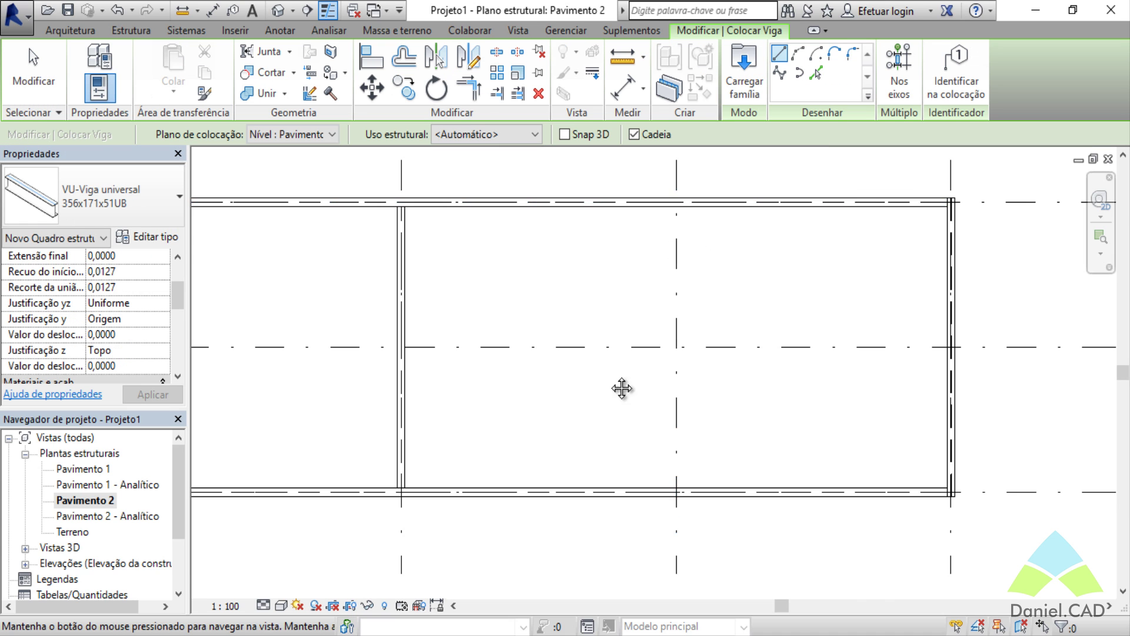
pyautogui.moveTo(622, 389); pyautogui.dragTo(508, 613, button='middle')
pyautogui.moveTo(572, 316); pyautogui.dragTo(580, 277, button='middle')
pyautogui.moveTo(649, 442); pyautogui.dragTo(695, 280, button='middle')
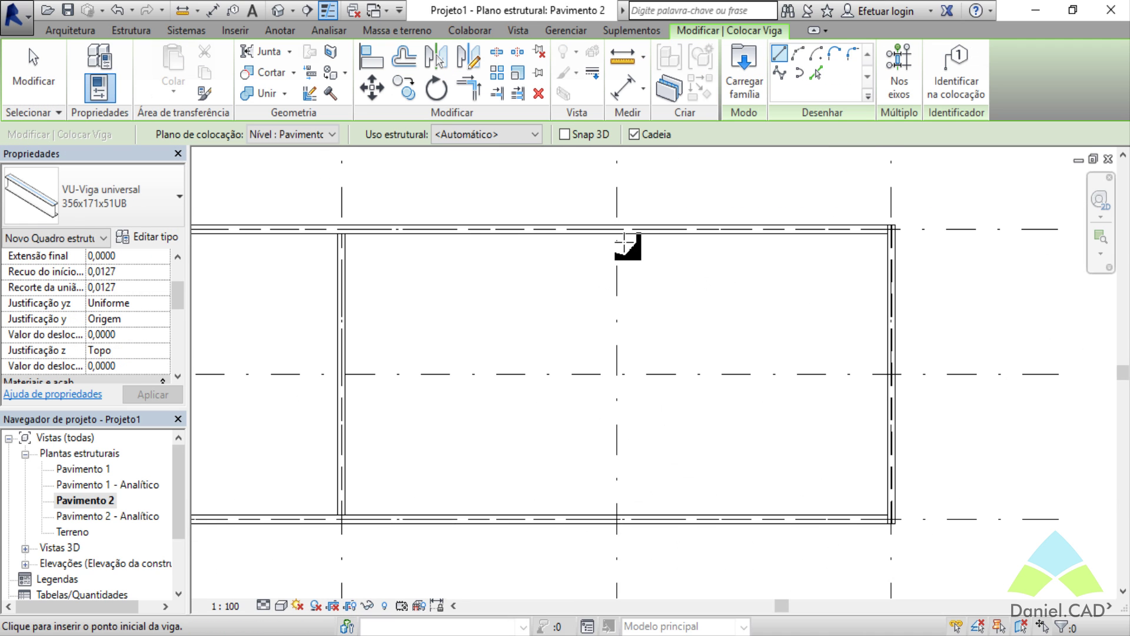
pyautogui.click(618, 235)
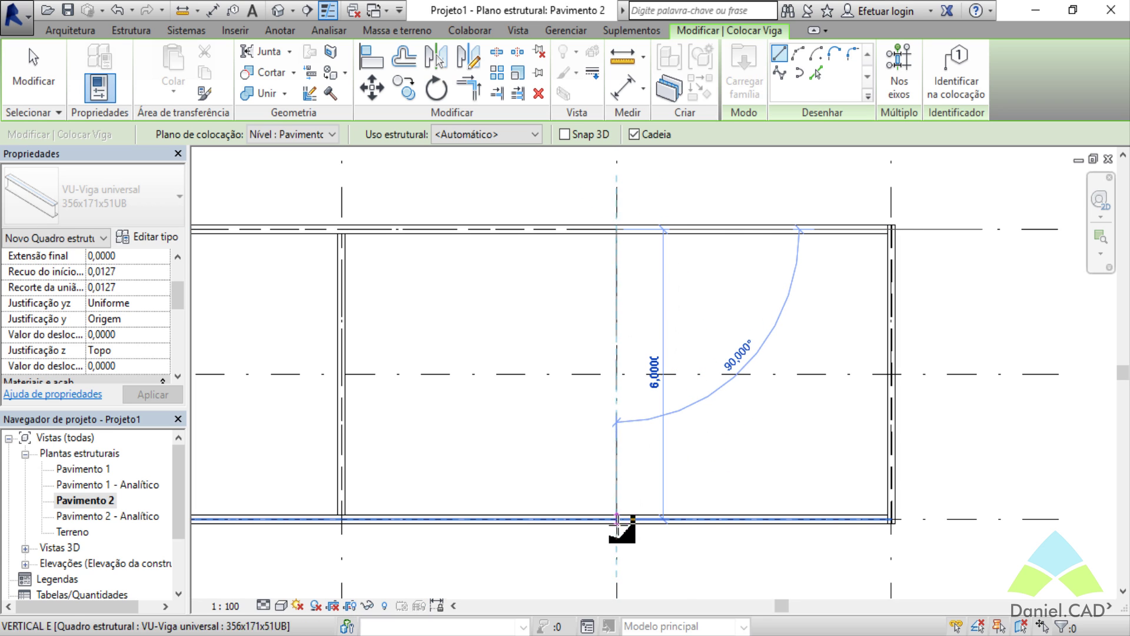
pyautogui.click(617, 519)
pyautogui.press('Escape')
pyautogui.press('Escape')
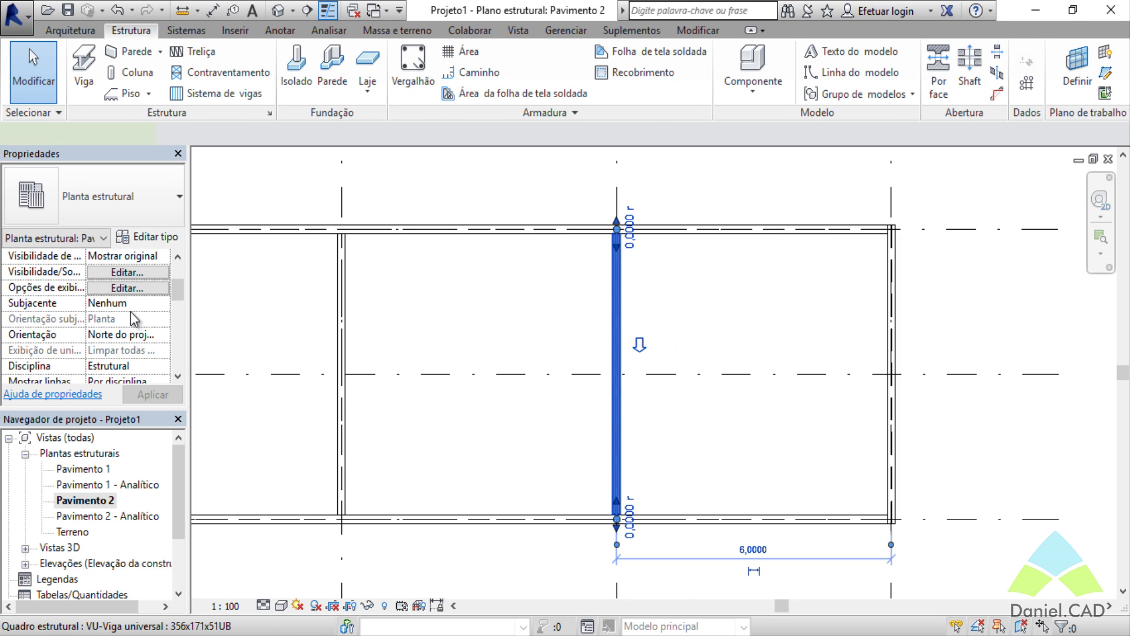
# Step: Set the joint setbacks of the beam along grid 3 to 0
pyautogui.click(137, 334)
pyautogui.write('0')
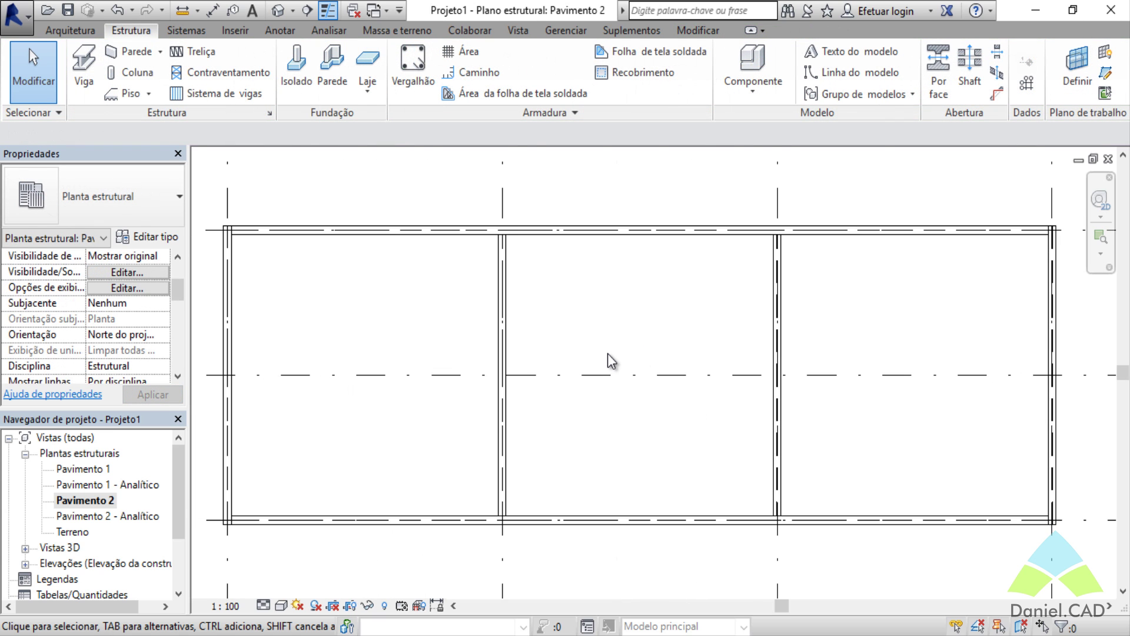
# Step: Draw a 356x171x51UB beam along grid B from grid 1 to grid 4, and end the Beam command
pyautogui.scroll(-2, 607, 353)
pyautogui.click(99, 80)
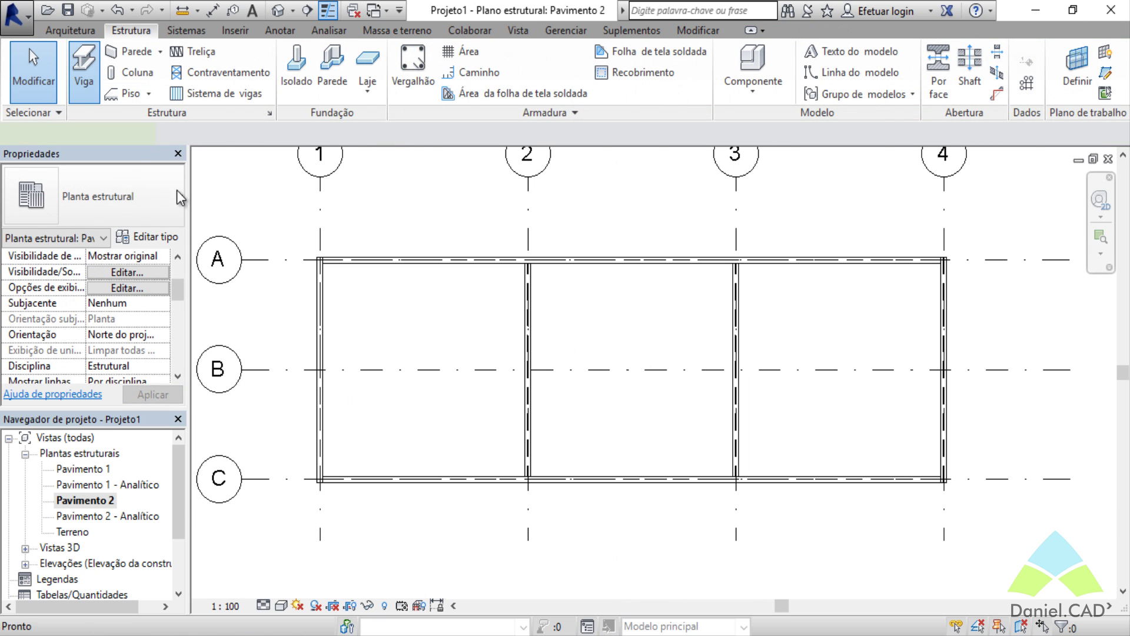
pyautogui.click(320, 371)
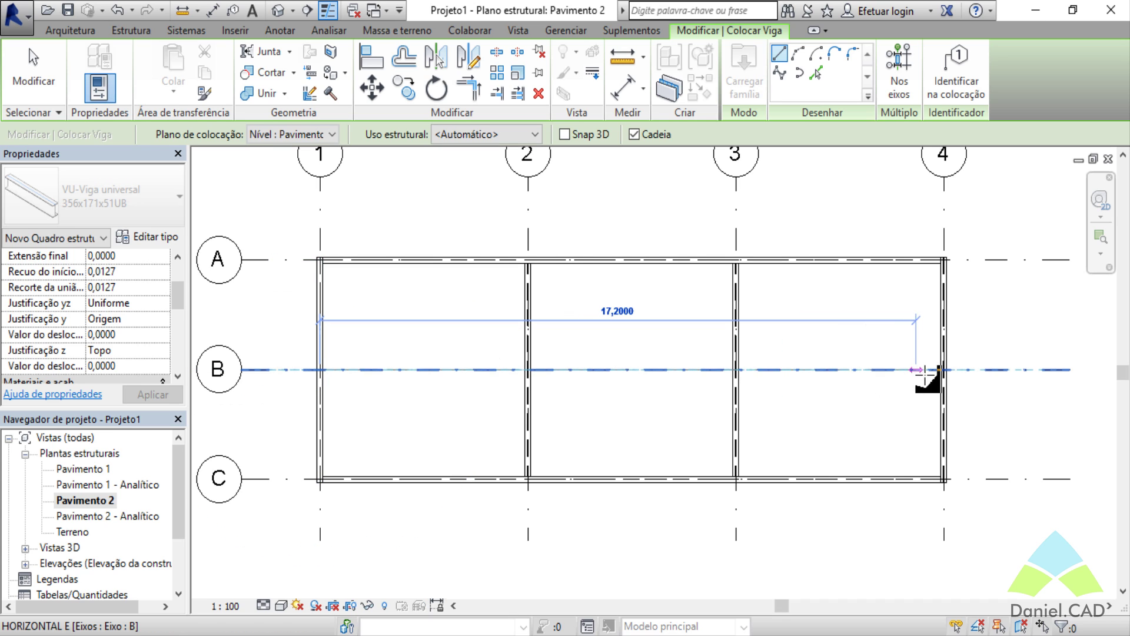
pyautogui.click(940, 370)
pyautogui.press('Escape')
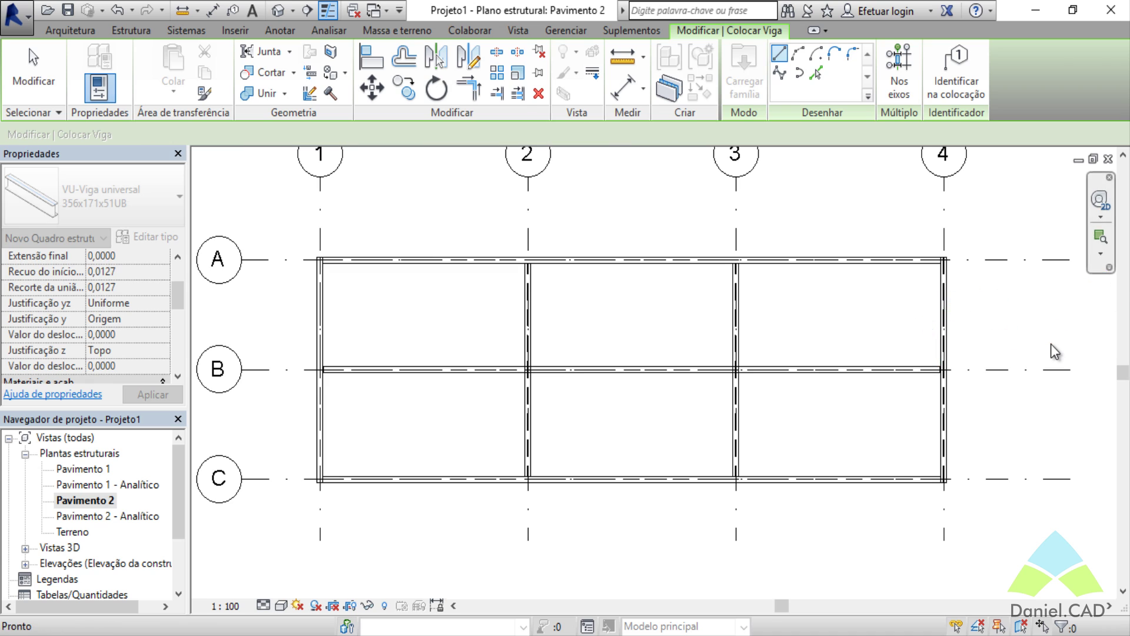
pyautogui.press('Escape')
pyautogui.click(662, 372)
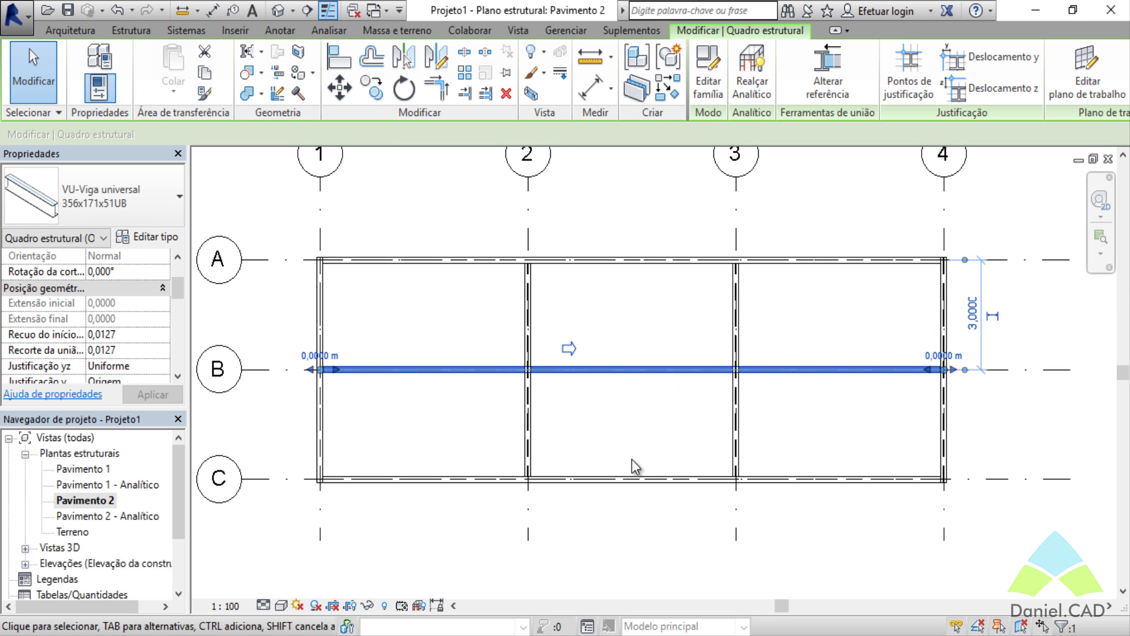
pyautogui.press('Escape')
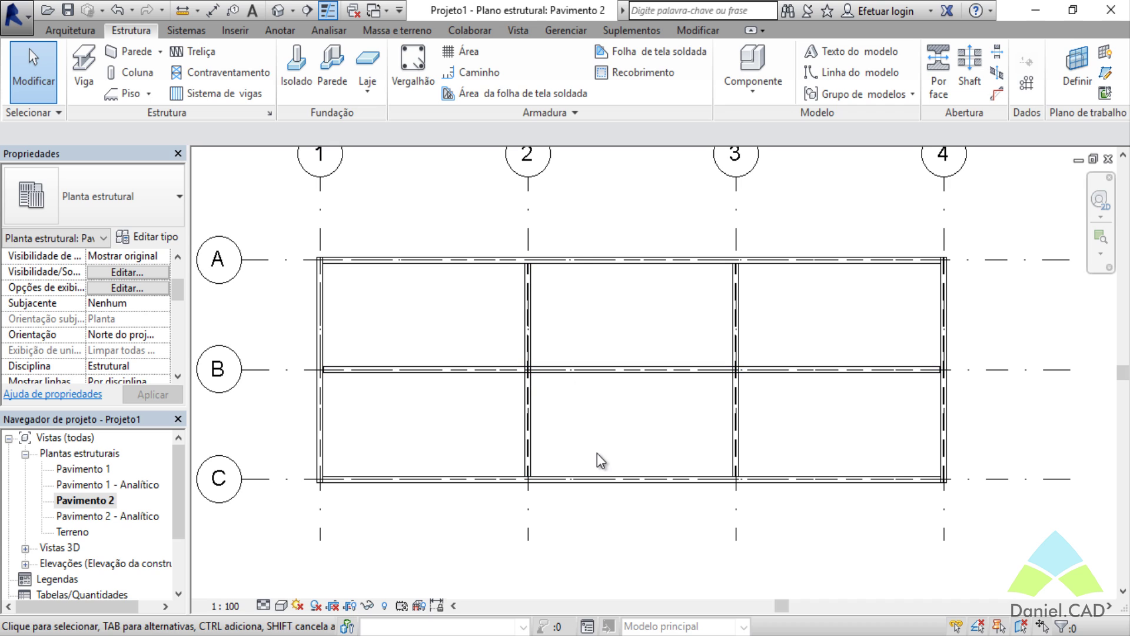
# Step: Trim the grid B beam to the grid 2 beam, keeping only the part between grids 1 and 2
pyautogui.click(699, 30)
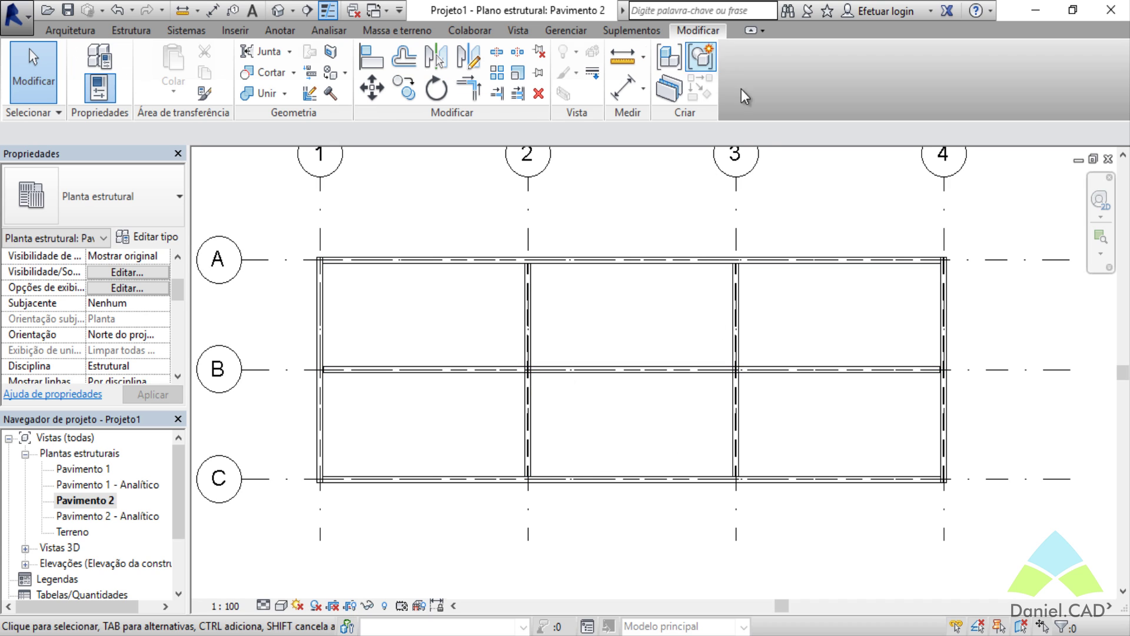
pyautogui.click(496, 93)
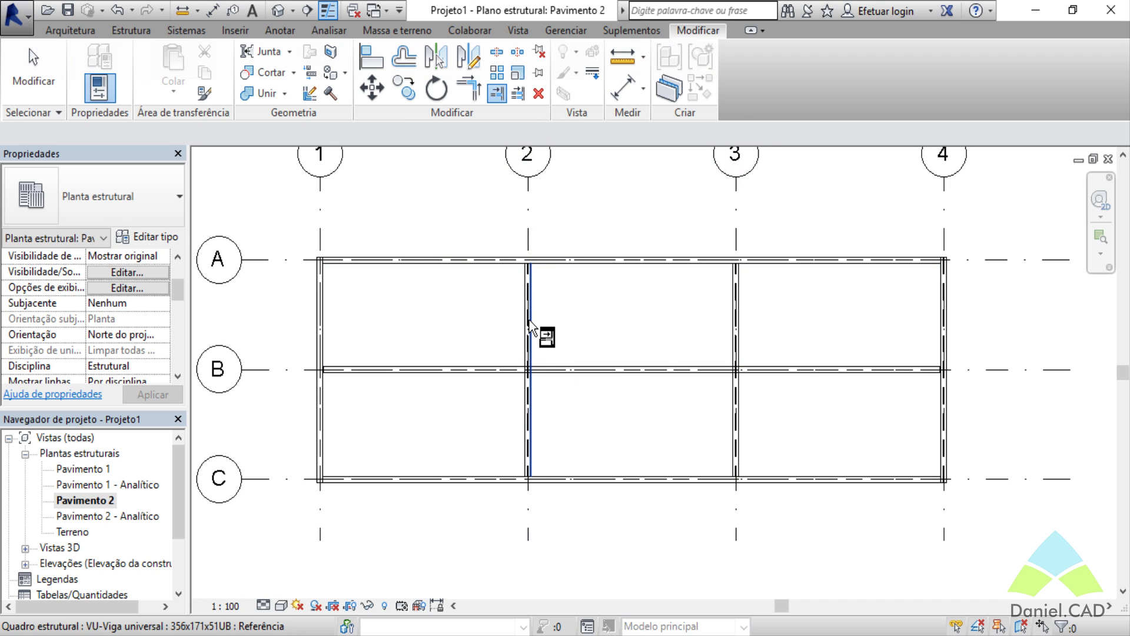
pyautogui.click(520, 353)
pyautogui.click(518, 369)
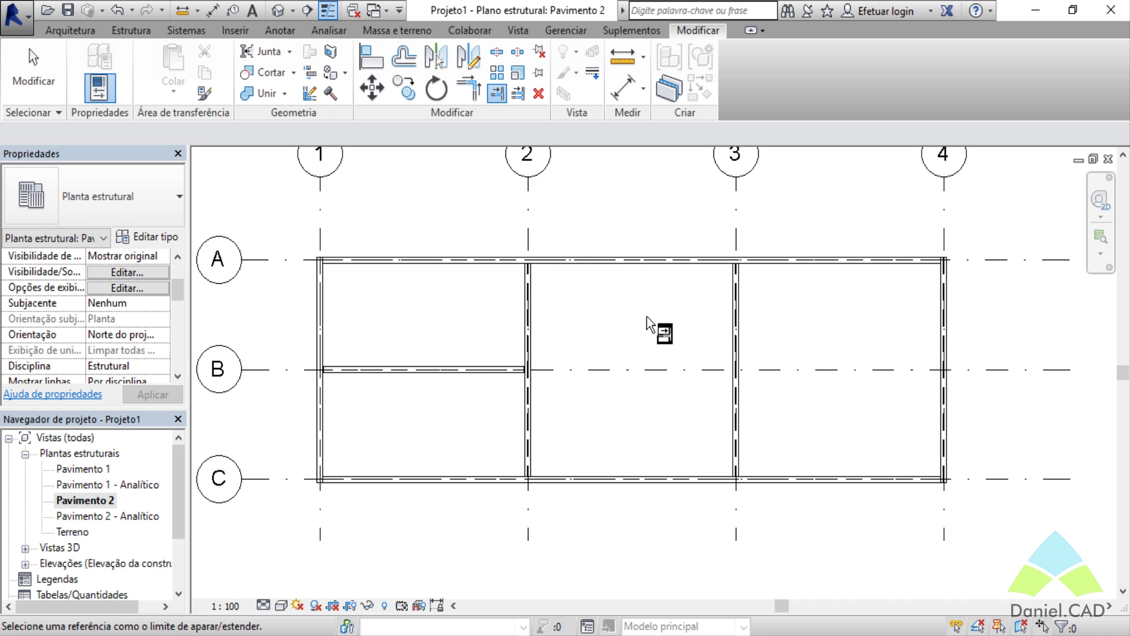
pyautogui.scroll(4, 490, 394)
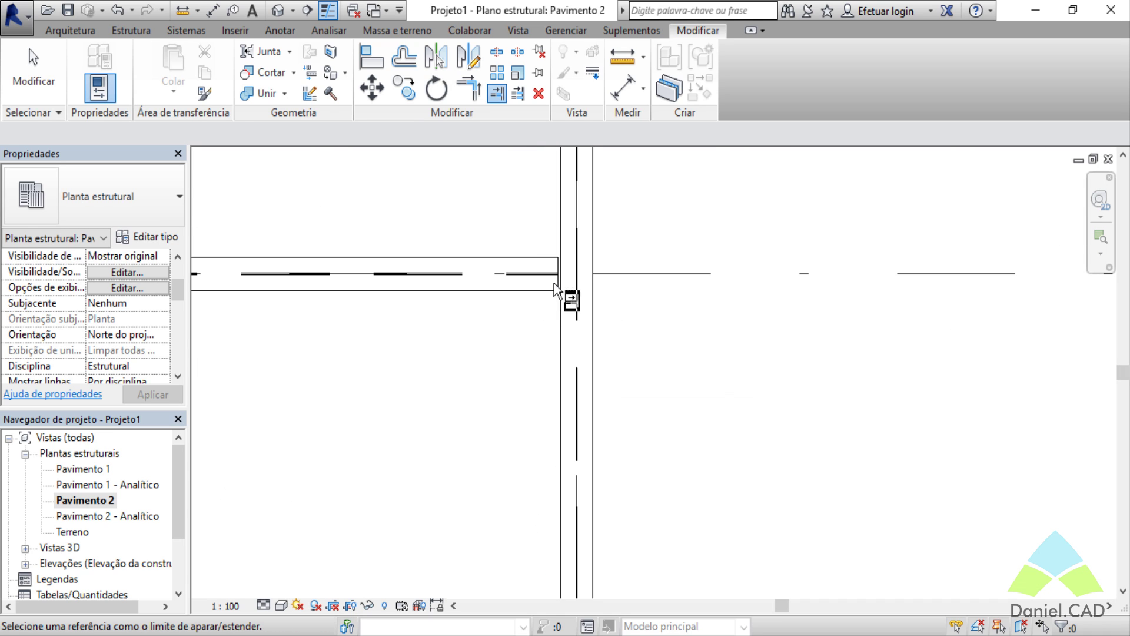
pyautogui.scroll(-5, 716, 409)
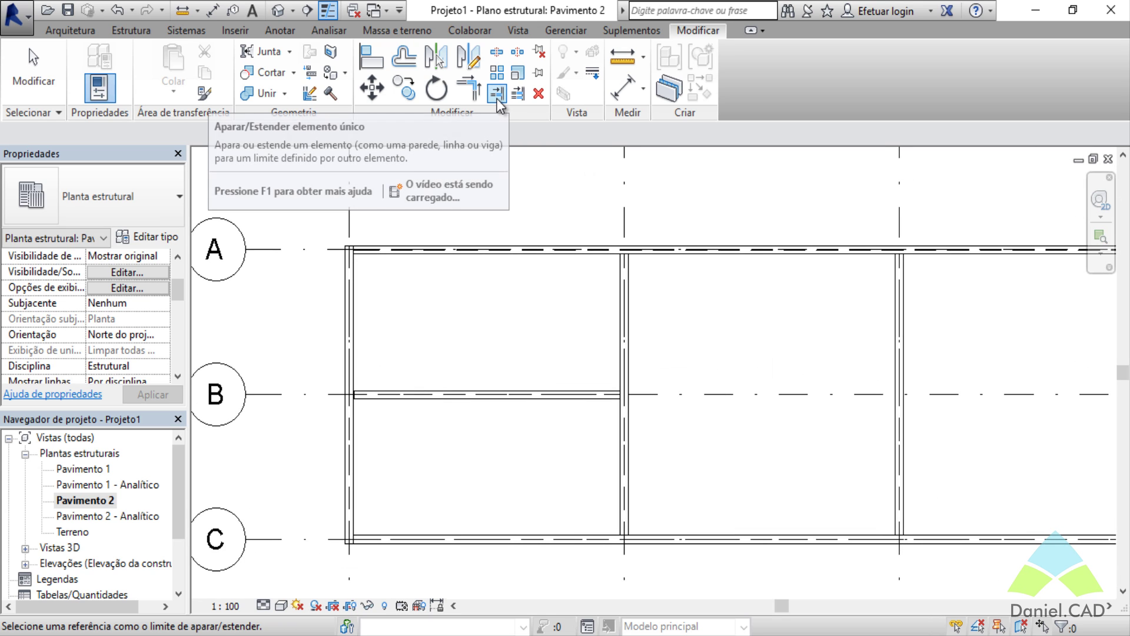
pyautogui.press('Escape')
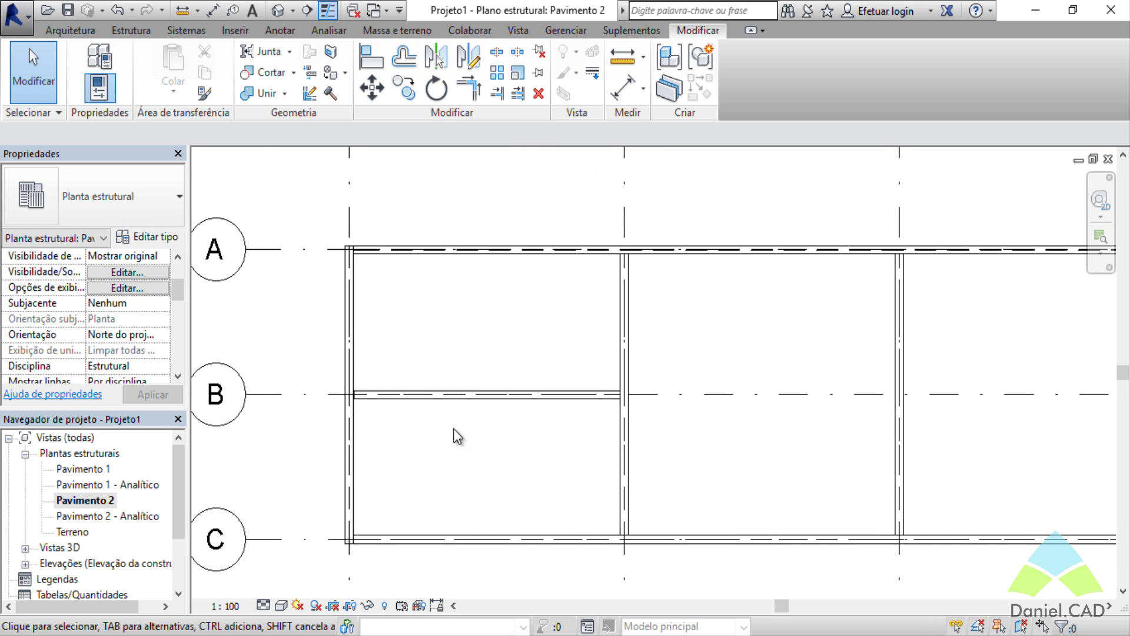
# Step: Set the start and end joint setbacks of the grid B beam between grids 1 and 2 to 0
pyautogui.scroll(3, 400, 394)
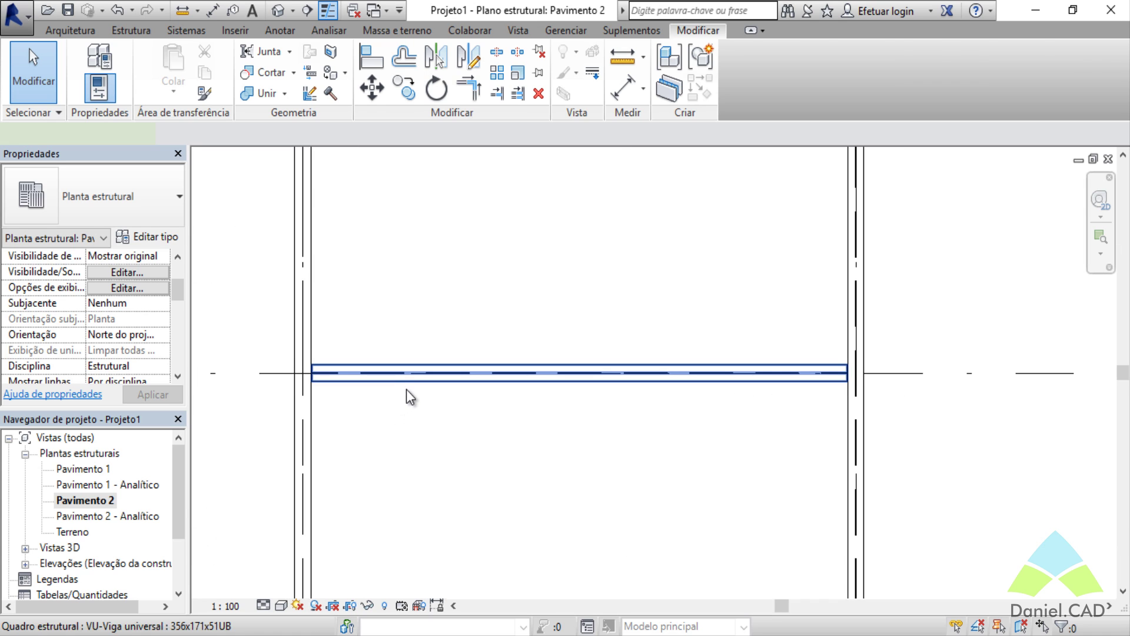
pyautogui.click(407, 390)
pyautogui.click(154, 330)
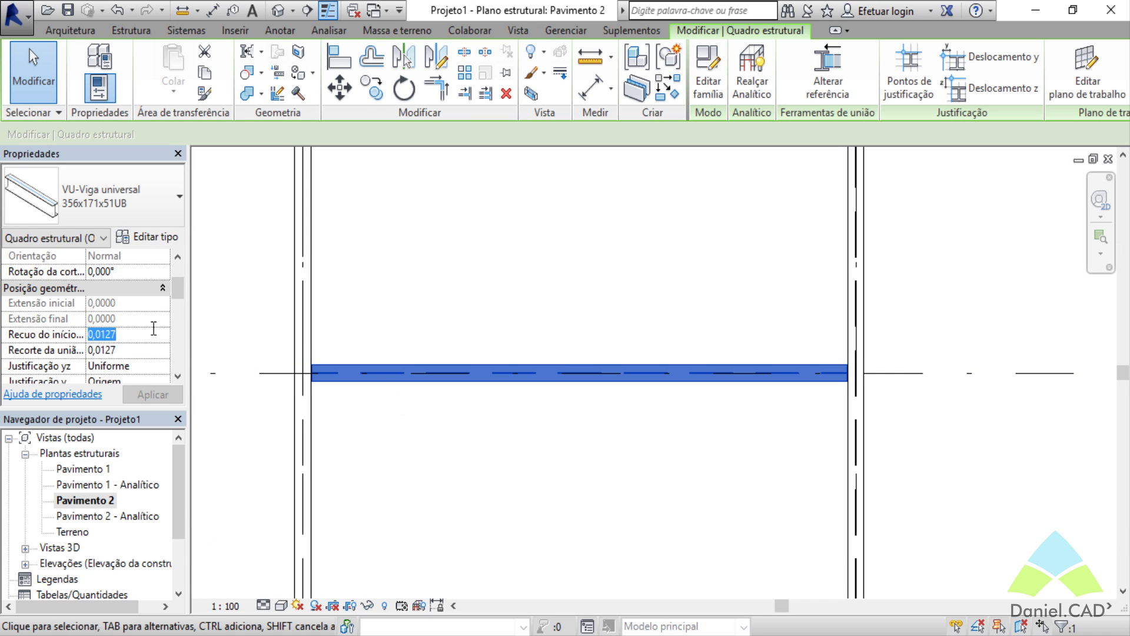
pyautogui.write('0')
pyautogui.click(144, 351)
pyautogui.write('0')
pyautogui.click(152, 395)
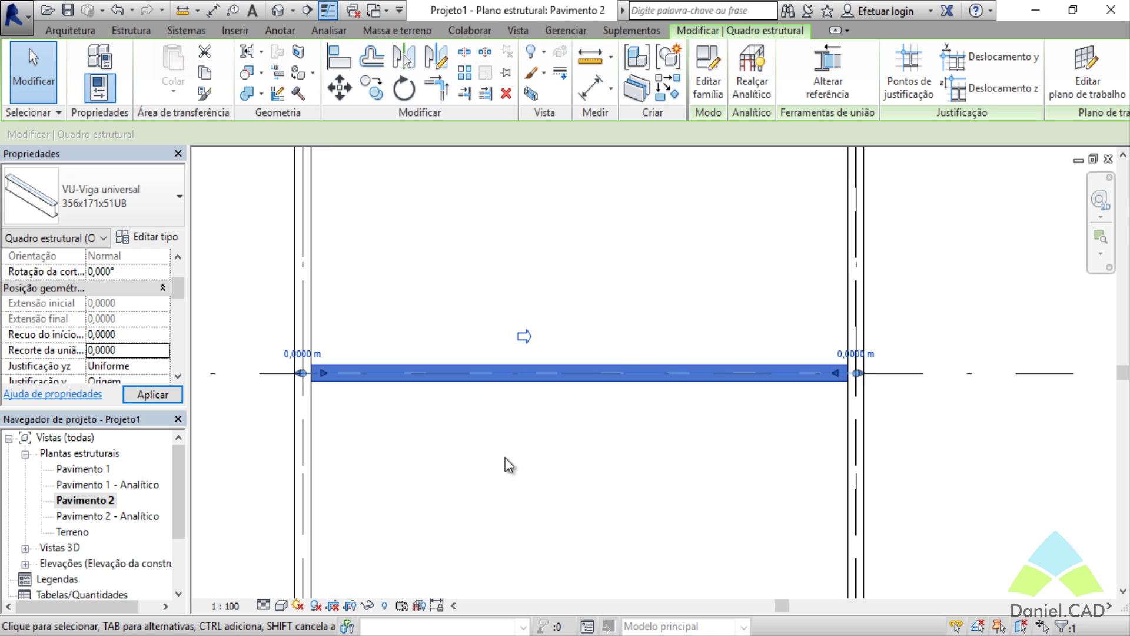
pyautogui.scroll(-3, 506, 465)
pyautogui.scroll(2, 581, 442)
pyautogui.press('Escape')
# Step: Draw chained 356x171x51UB beams along grid B from grid 2 to grid 3 and from grid 3 to grid 4
pyautogui.click(84, 74)
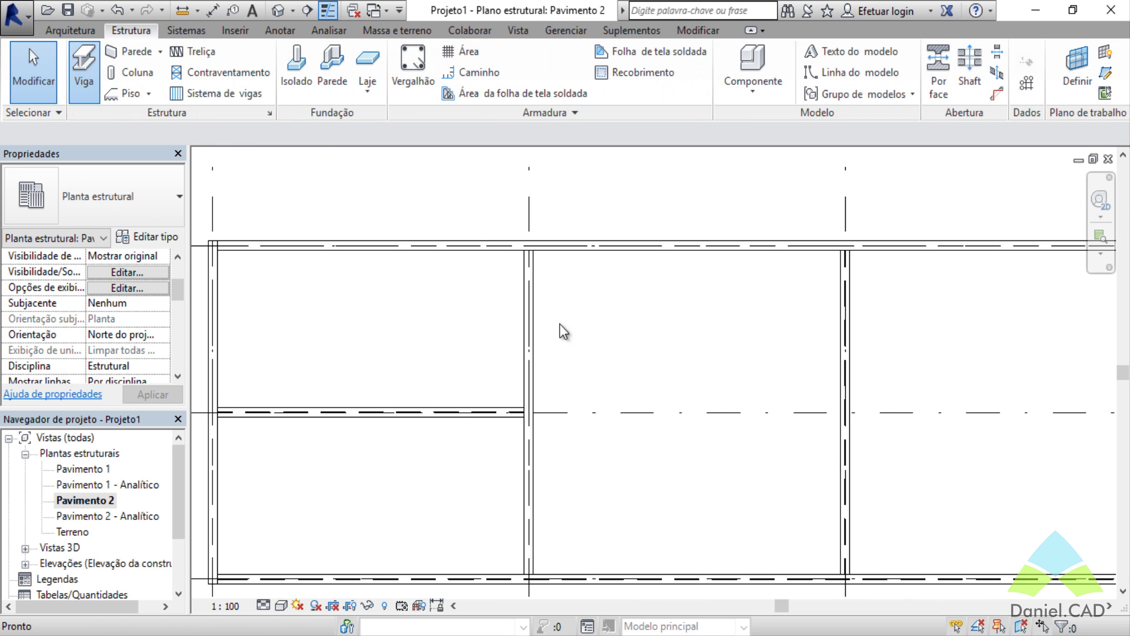
pyautogui.click(528, 412)
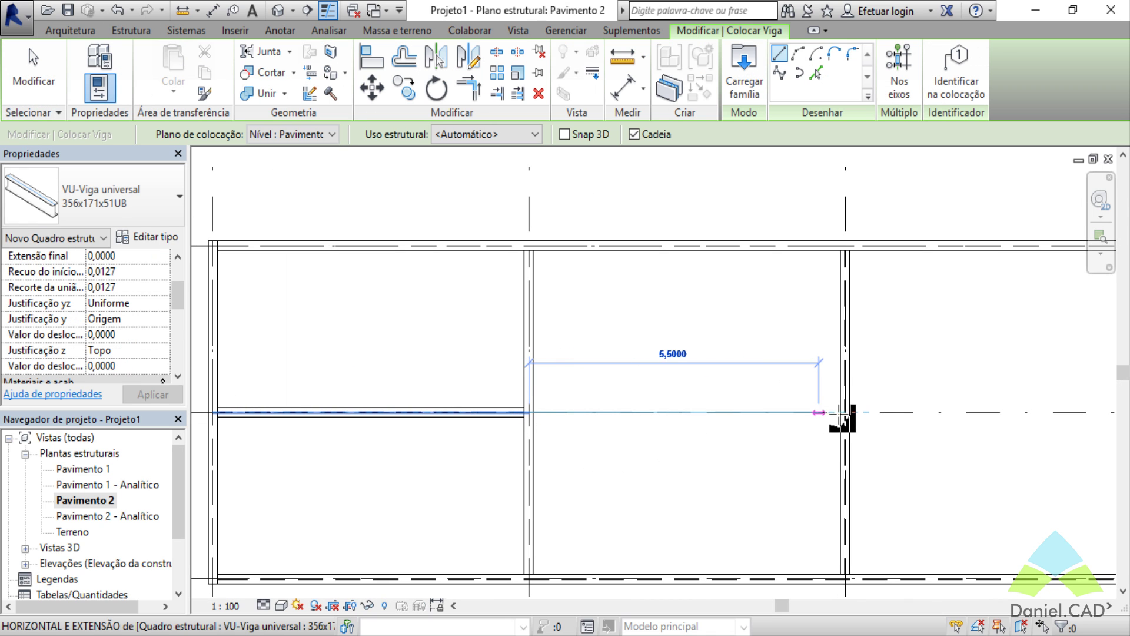
pyautogui.click(845, 413)
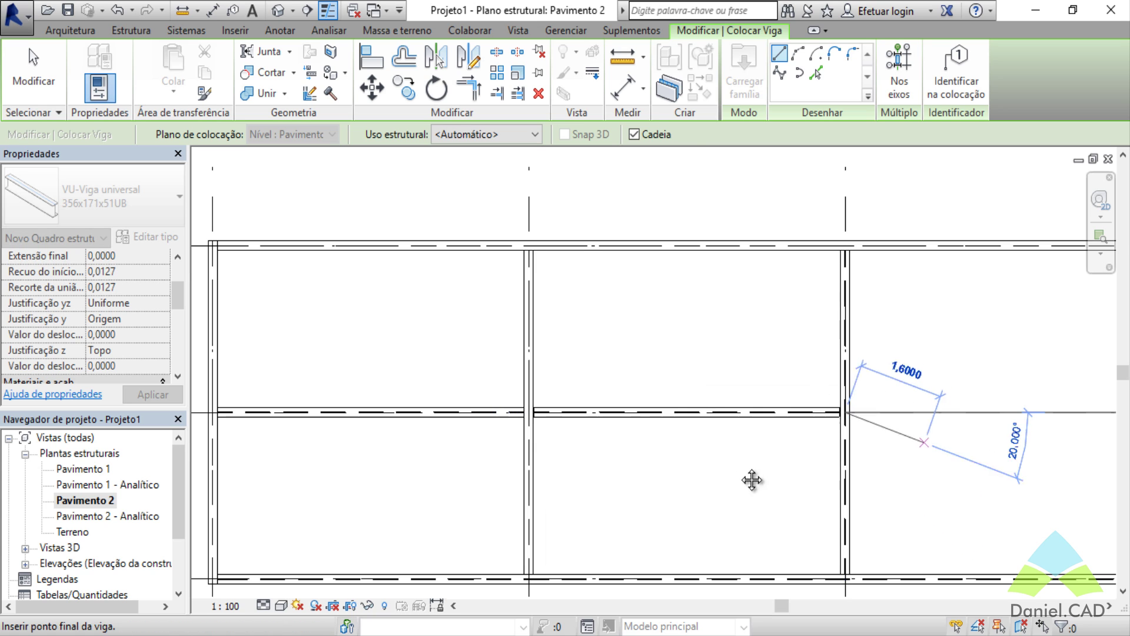
pyautogui.moveTo(753, 479); pyautogui.dragTo(654, 499, button='middle')
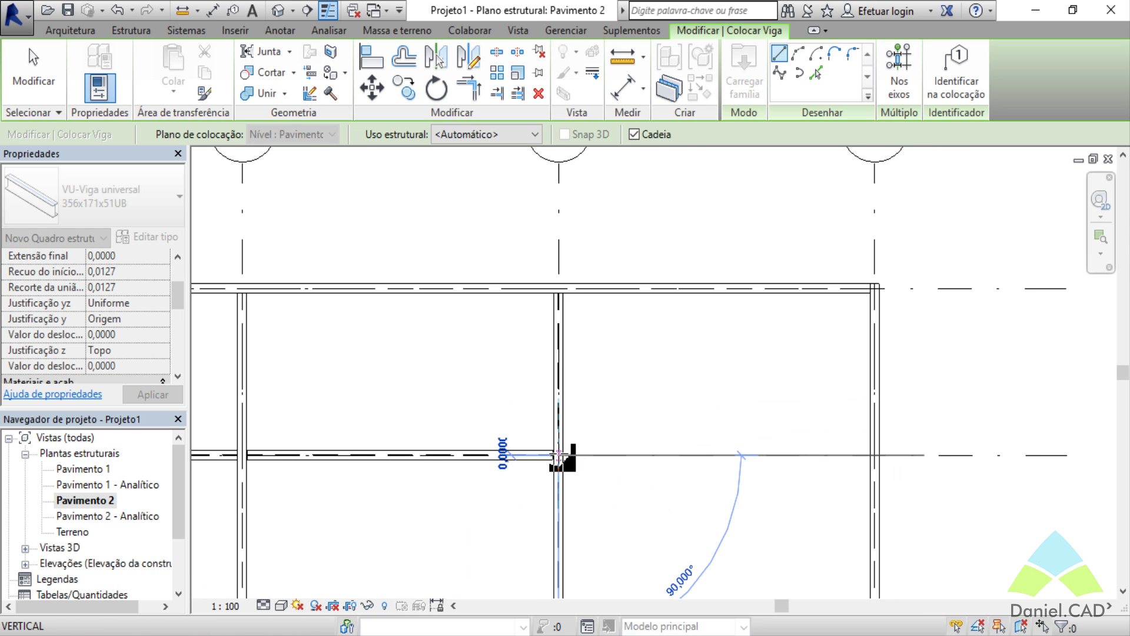
pyautogui.click(876, 456)
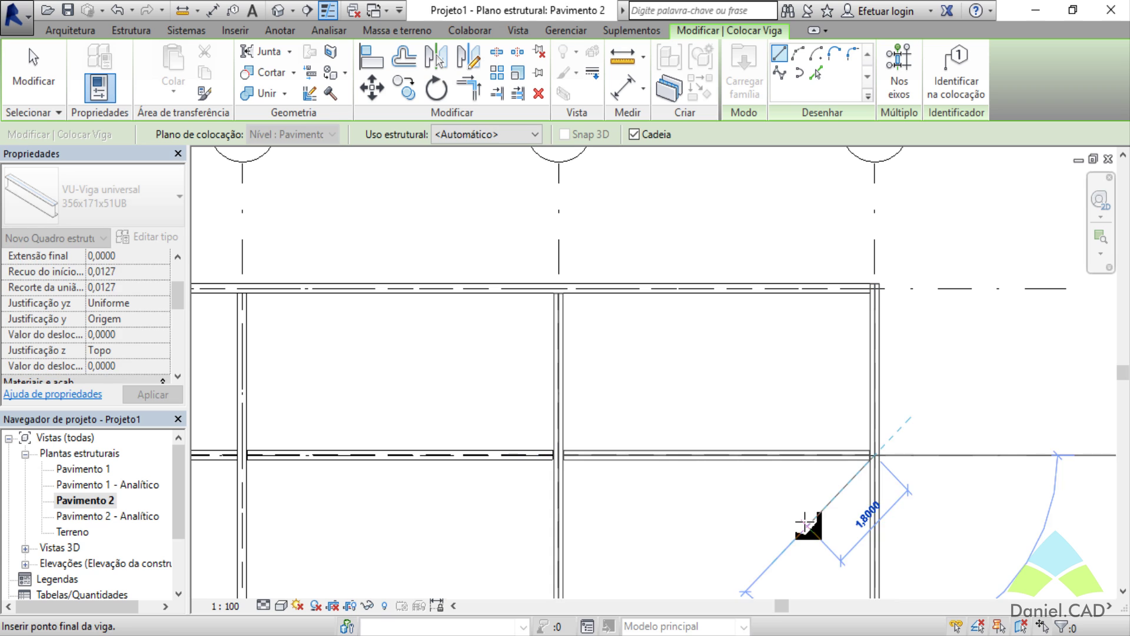
pyautogui.press('Escape')
pyautogui.press('Escape')
# Step: Select both grid B beams between grids 2 and 4 and set their start and end joint setbacks to 0
pyautogui.click(291, 448)
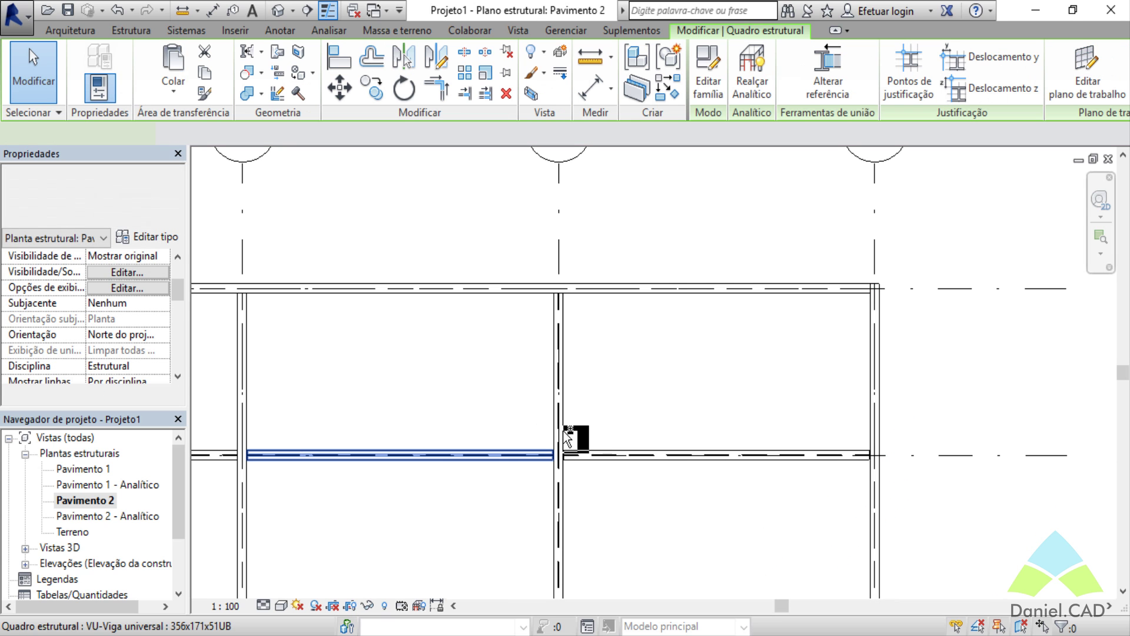
pyautogui.keyDown('ctrl'); pyautogui.click(605, 454); pyautogui.keyUp('ctrl')
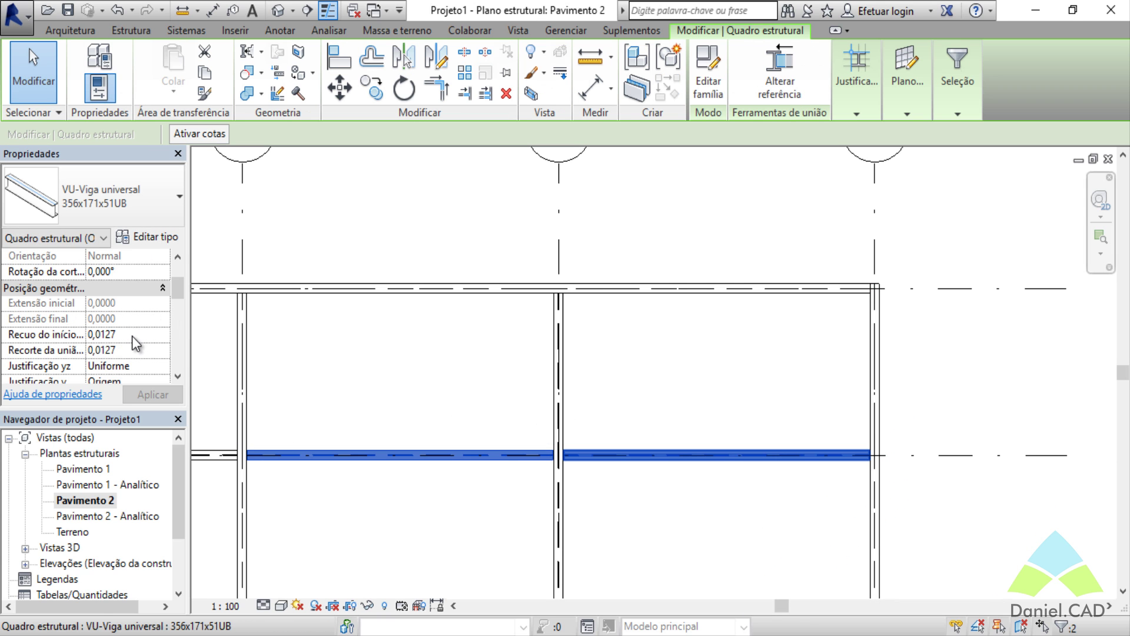
pyautogui.click(132, 335)
pyautogui.write('000')
pyautogui.press('Tab')
pyautogui.write('0')
pyautogui.press('Tab')
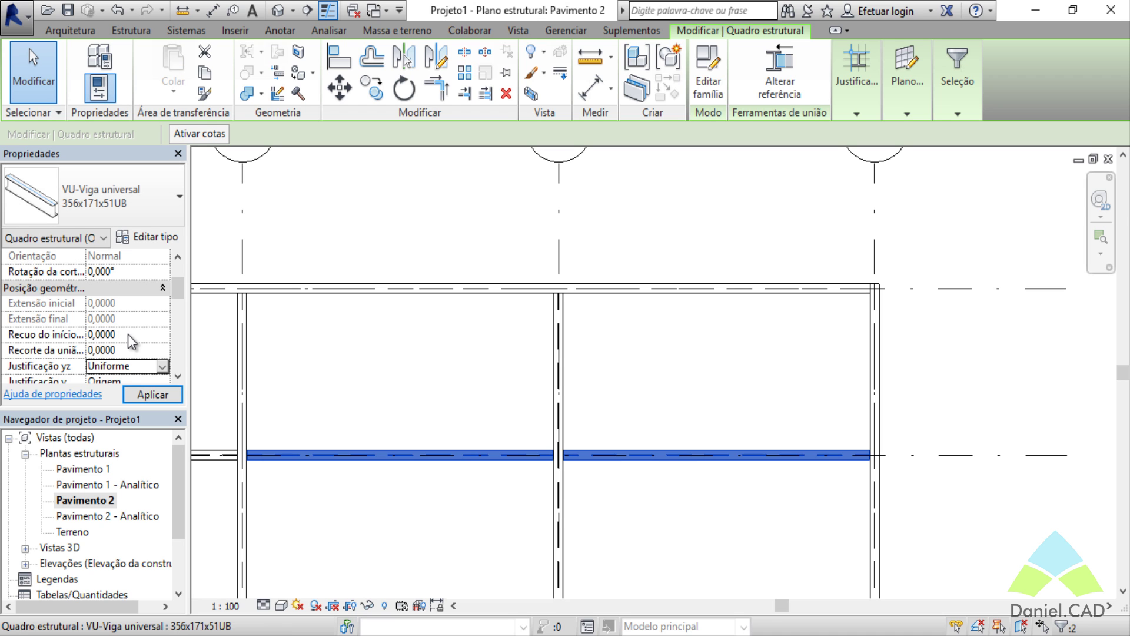
pyautogui.click(149, 394)
pyautogui.click(378, 369)
pyautogui.scroll(-2, 378, 369)
pyautogui.moveTo(471, 353); pyautogui.dragTo(665, 342, button='middle')
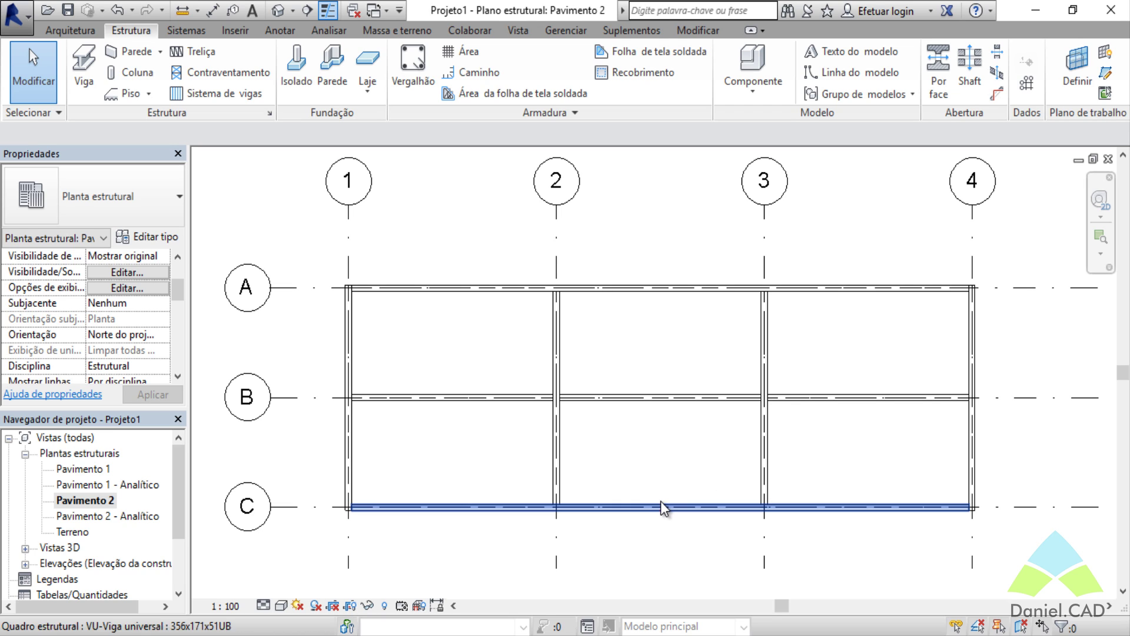
# Step: Open the Sul elevation and examine the beams' position relative to the Pavimento 2 level
pyautogui.click(26, 564)
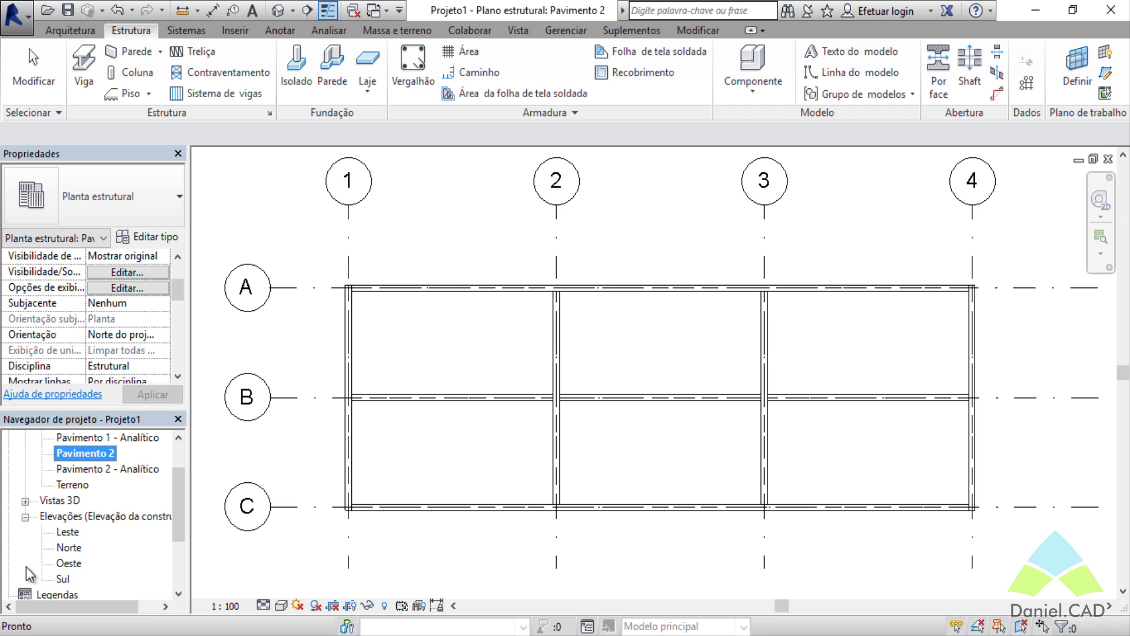
pyautogui.doubleClick(63, 579)
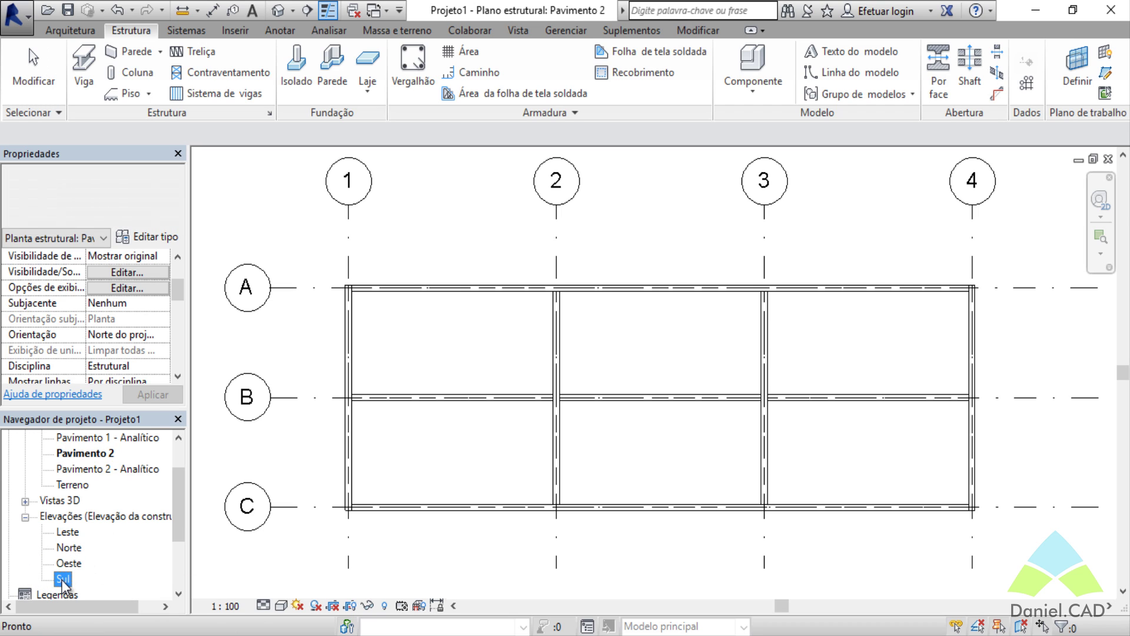
pyautogui.moveTo(972, 366); pyautogui.dragTo(863, 406, button='middle')
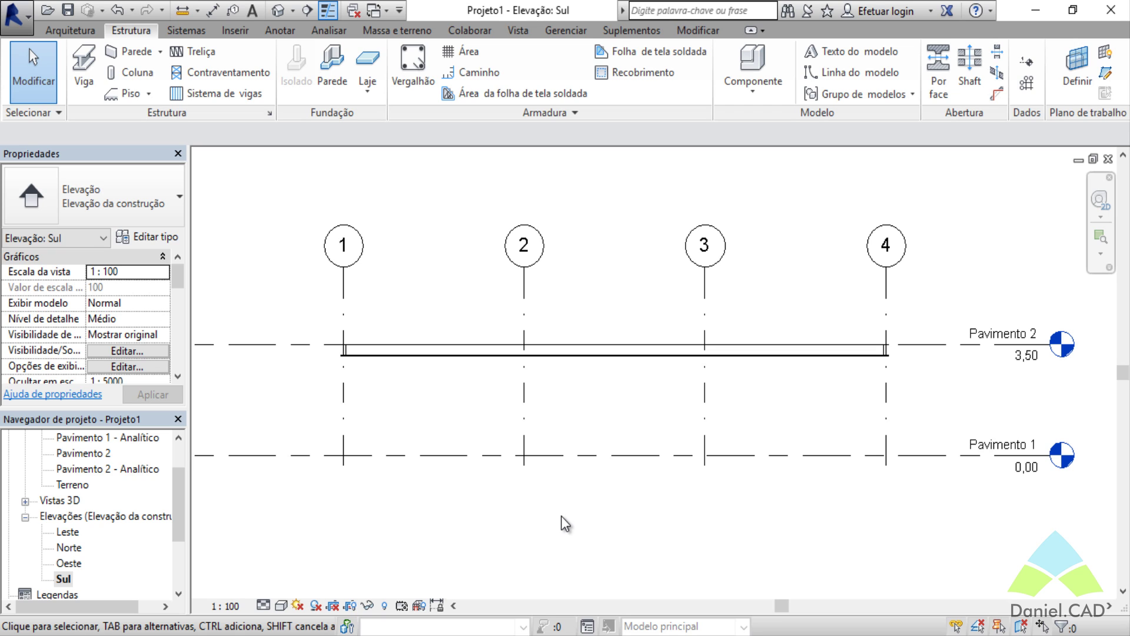
pyautogui.scroll(2, 179, 449)
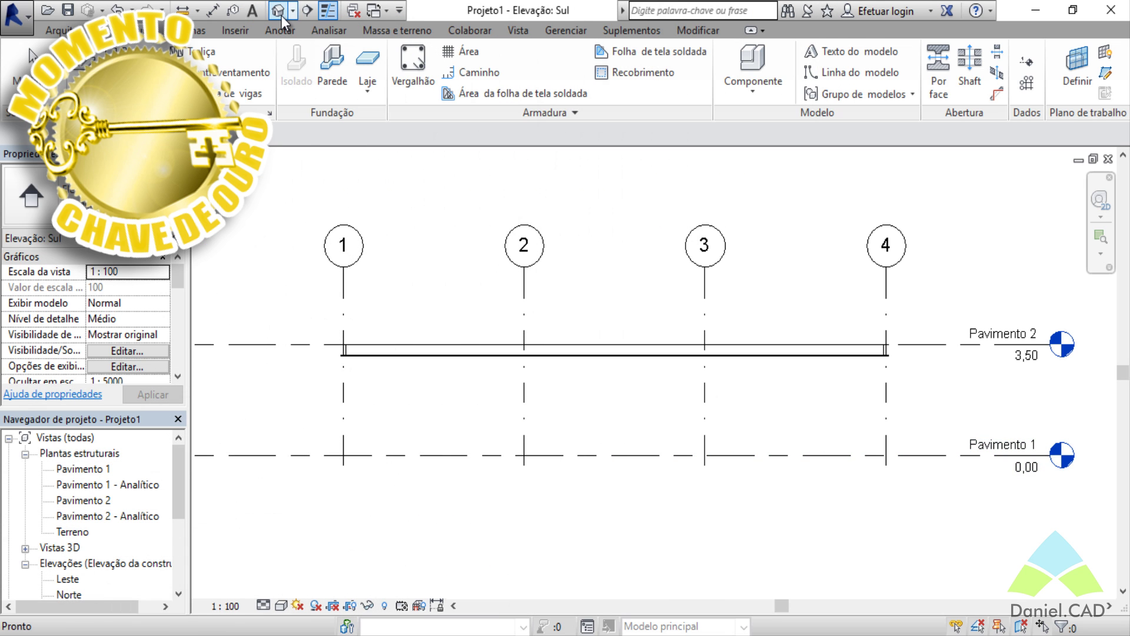
# Step: Open the default 3D view, set its visual style to Cores consistentes, and inspect the beam frame from several angles
pyautogui.click(278, 10)
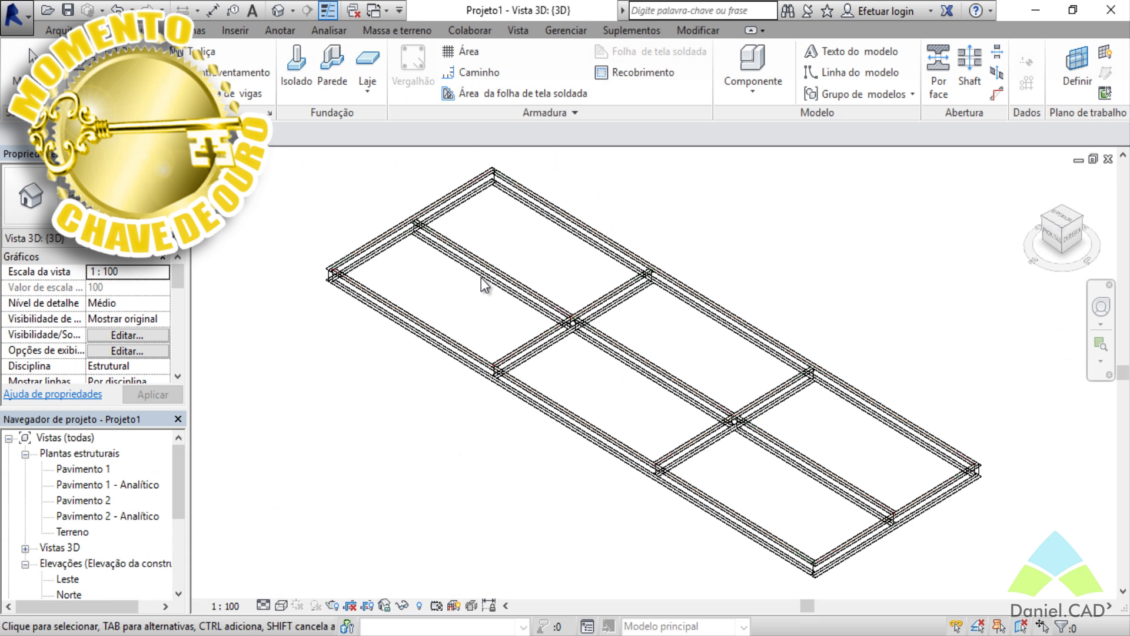
pyautogui.moveTo(568, 518)
pyautogui.keyDown('shift'); pyautogui.mouseDown(button='middle')
pyautogui.moveTo(727, 496)
pyautogui.moveTo(550, 540)
pyautogui.mouseUp(button='middle'); pyautogui.keyUp('shift')
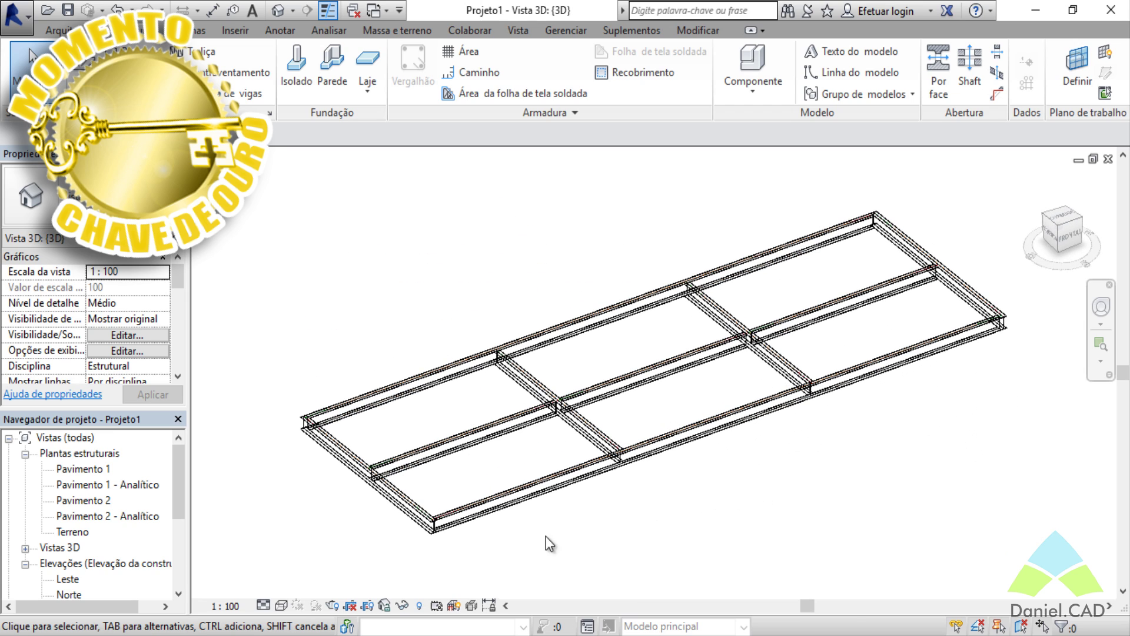
pyautogui.click(282, 606)
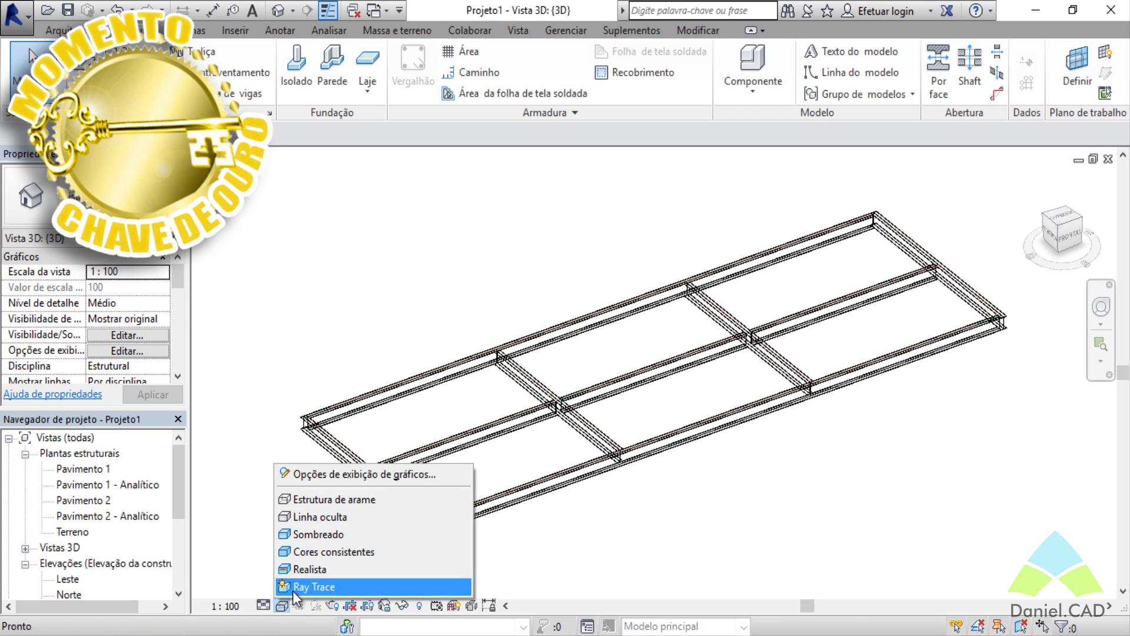
pyautogui.click(309, 551)
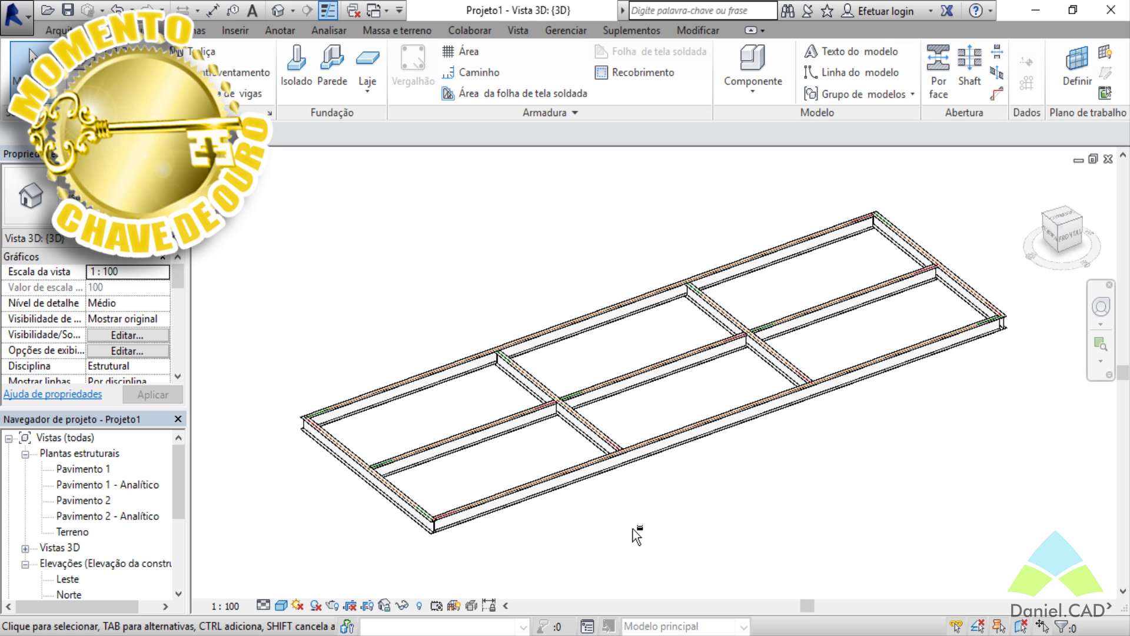
pyautogui.keyDown('shift'); pyautogui.moveTo(638, 533); pyautogui.dragTo(662, 470, button='middle'); pyautogui.keyUp('shift')
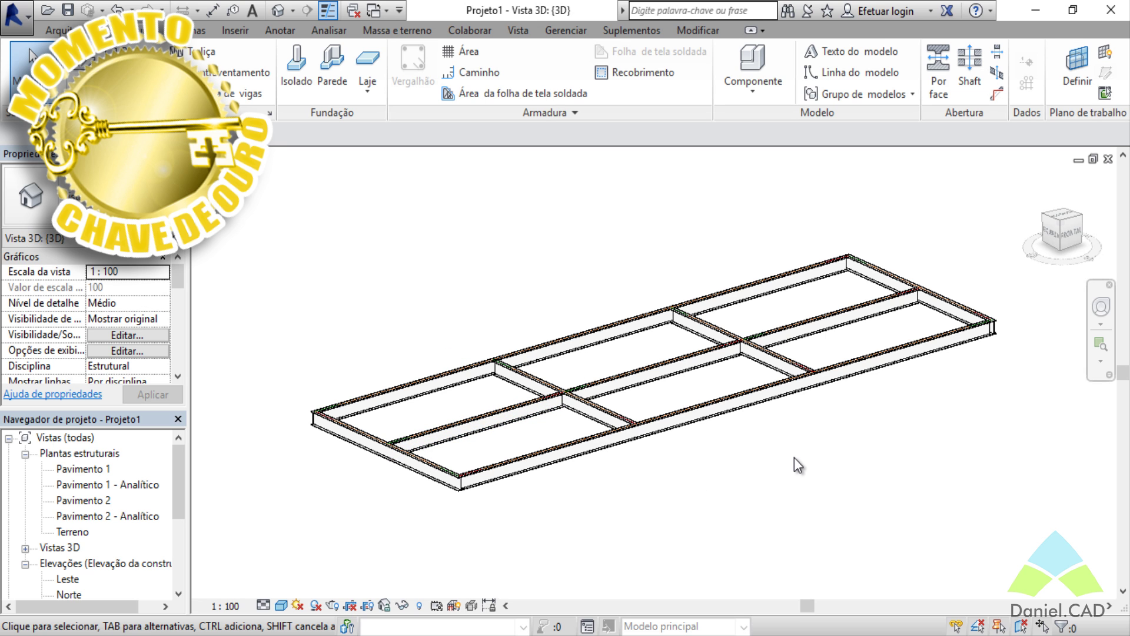
pyautogui.keyDown('shift'); pyautogui.moveTo(794, 457); pyautogui.dragTo(759, 488, button='middle'); pyautogui.keyUp('shift')
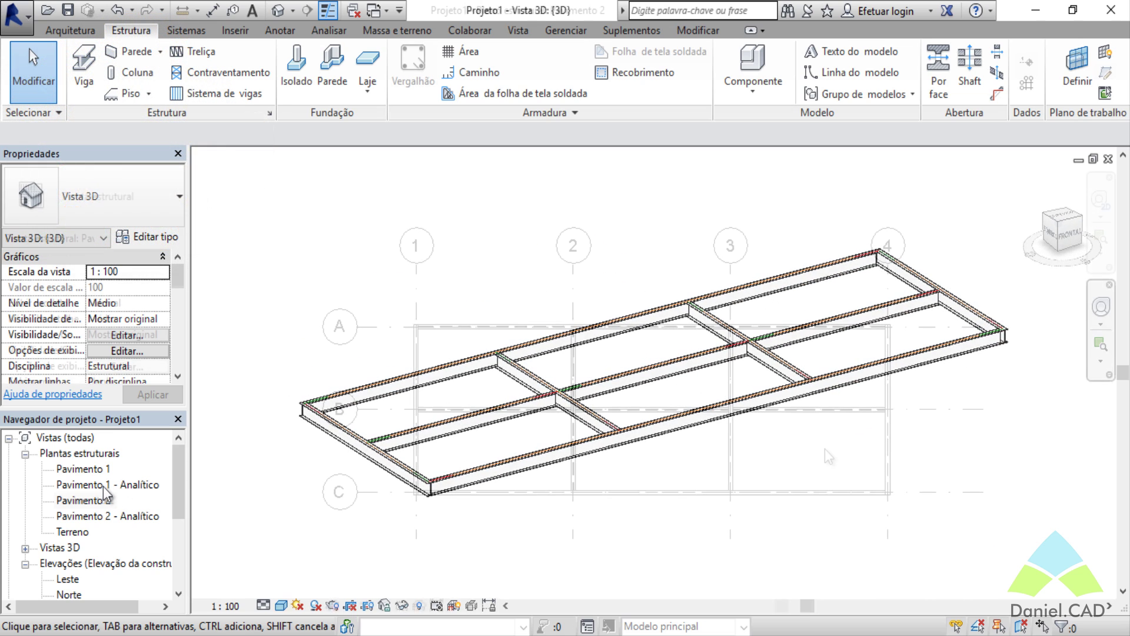